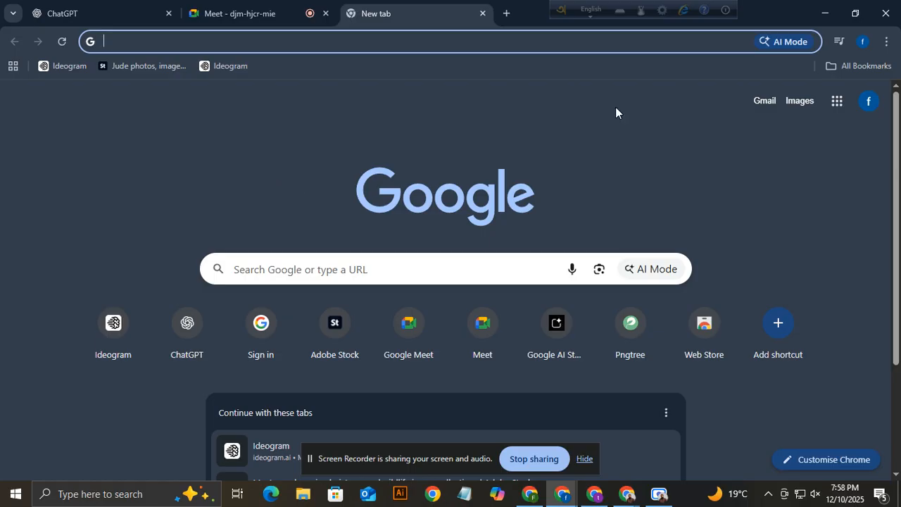
Search Google for 'runway ml' from the Chrome address bar suggestions.
click(401, 43)
text(lo)
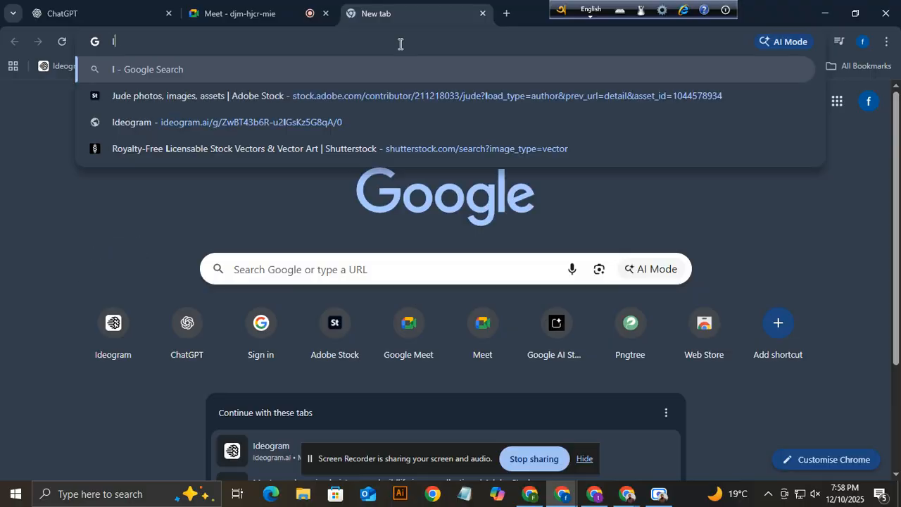
key(BackSpace)
key(BackSpace)
key(BackSpace)
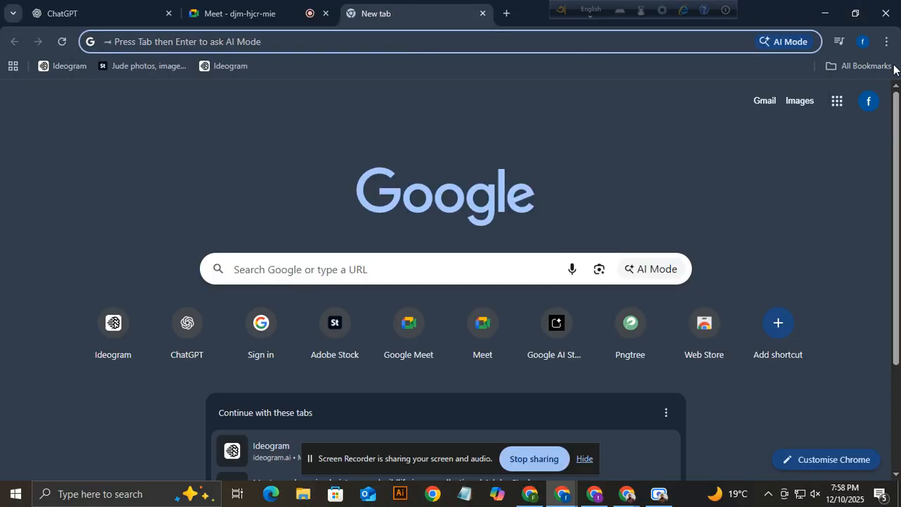
click(862, 43)
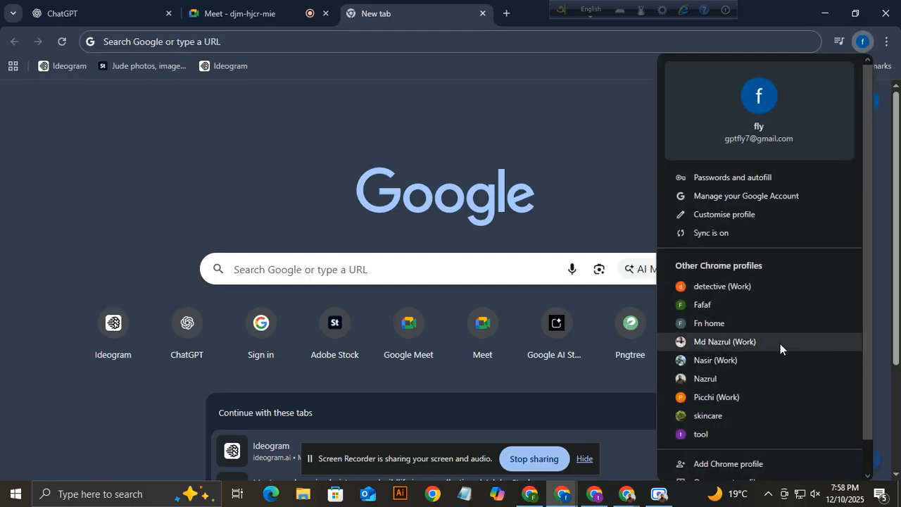
click(312, 140)
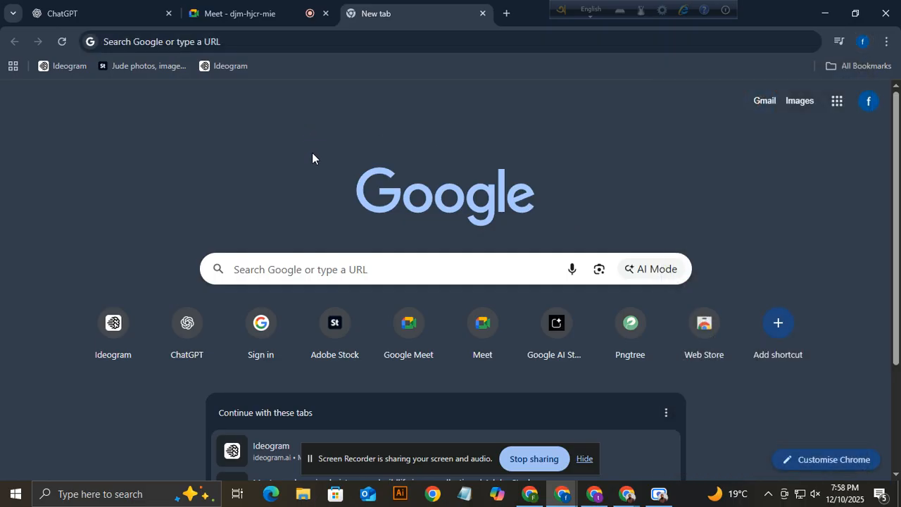
click(356, 41)
text(run)
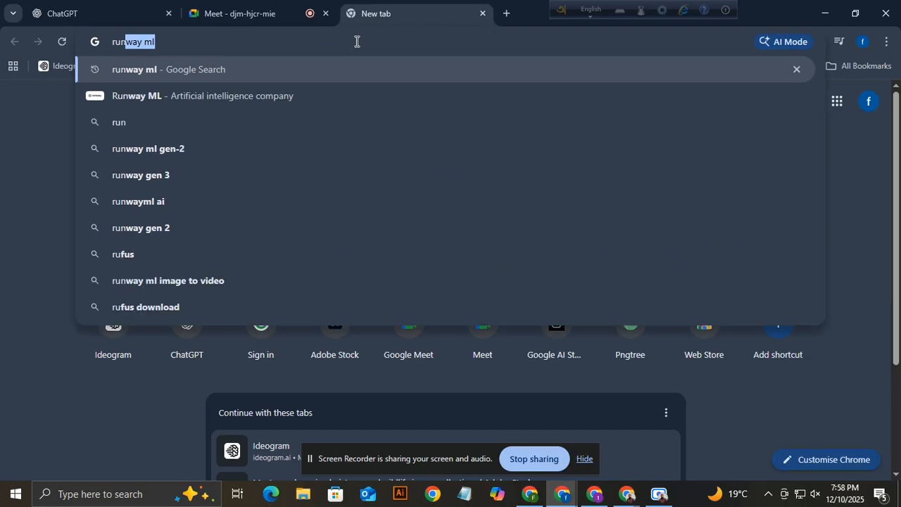
text(wai)
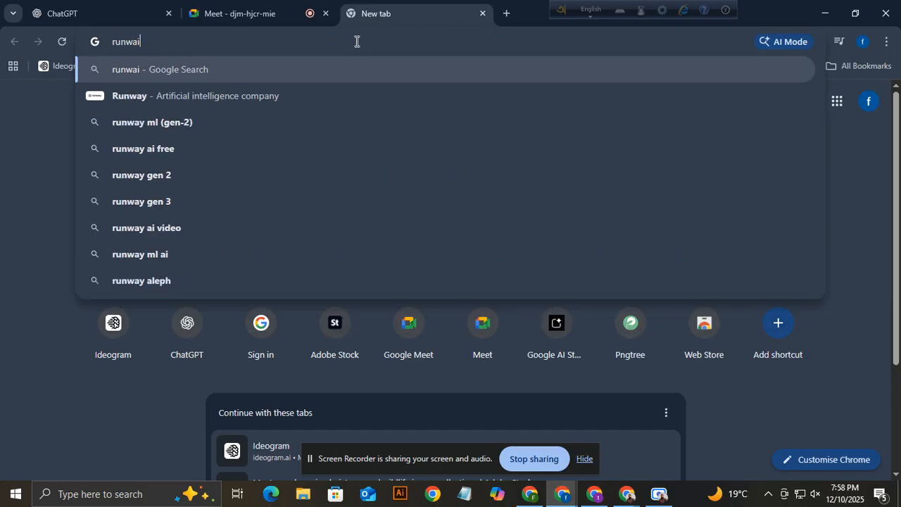
key(BackSpace)
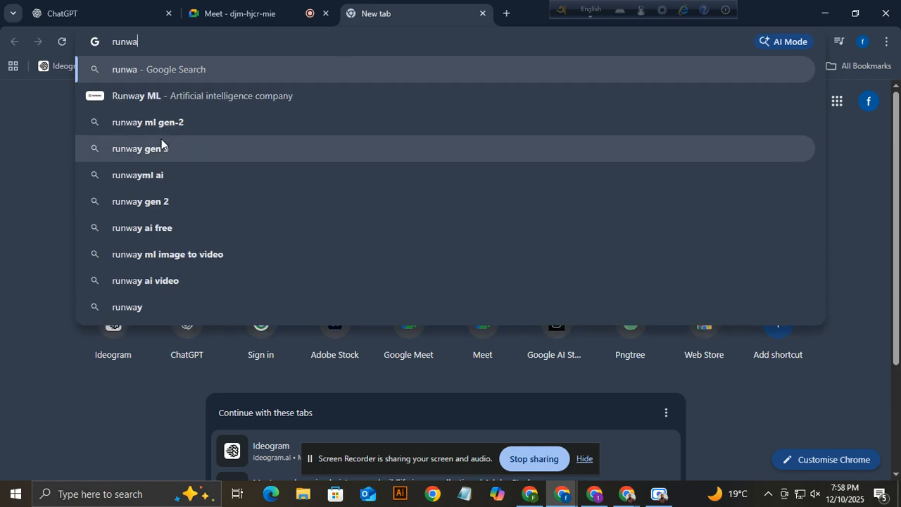
click(149, 97)
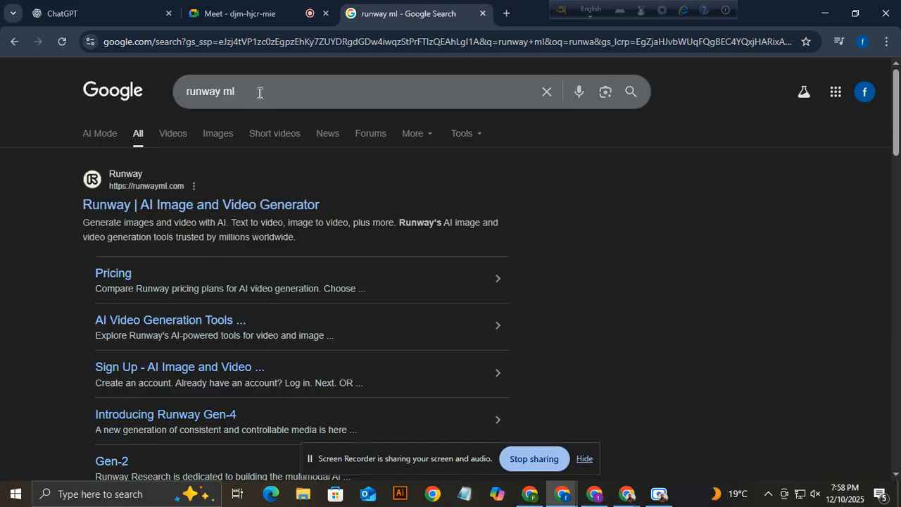
Open the 'Runway | AI Image and Video Generator' result to load runwayml.com.
drag(259, 92, 175, 95)
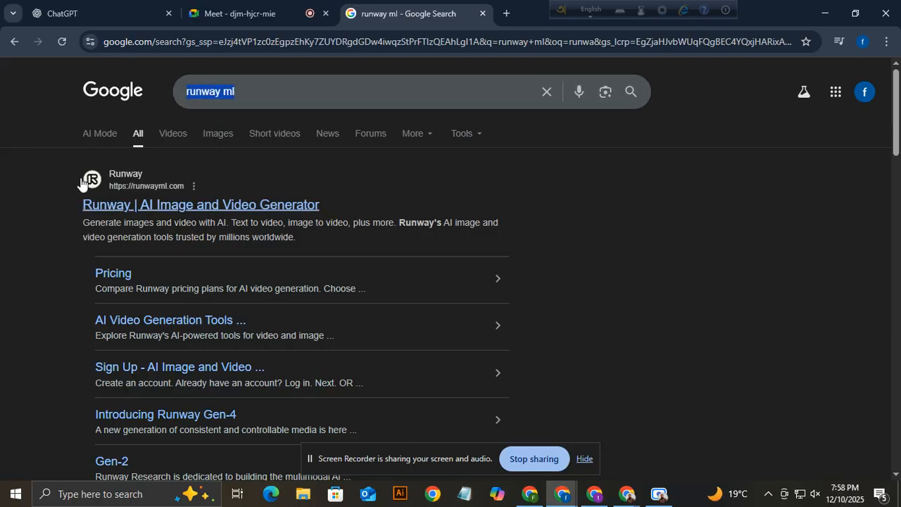
click(164, 203)
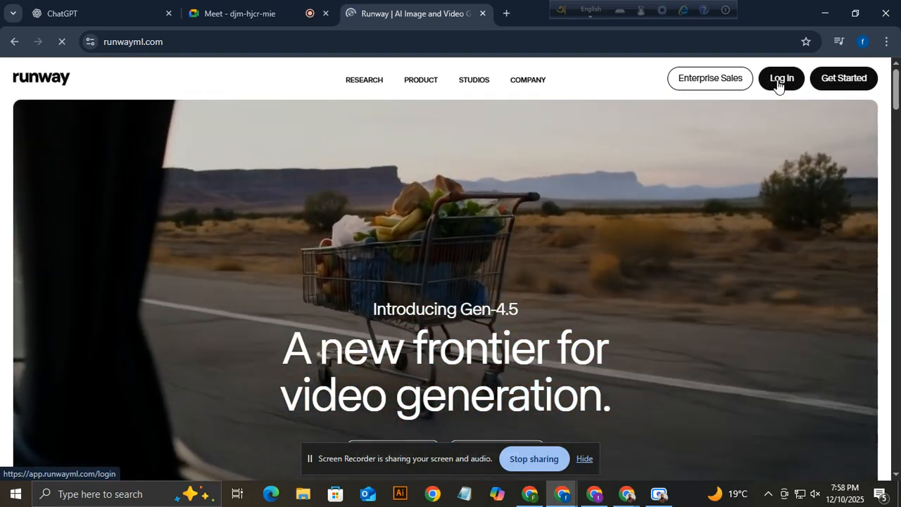
Abandon the Runway log-in page and switch to the Chrome window already signed into Runway.
click(780, 79)
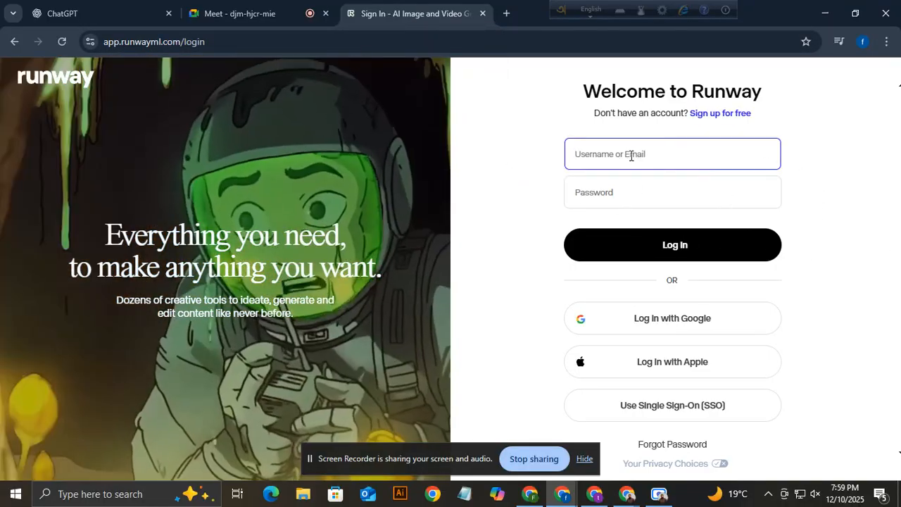
click(623, 199)
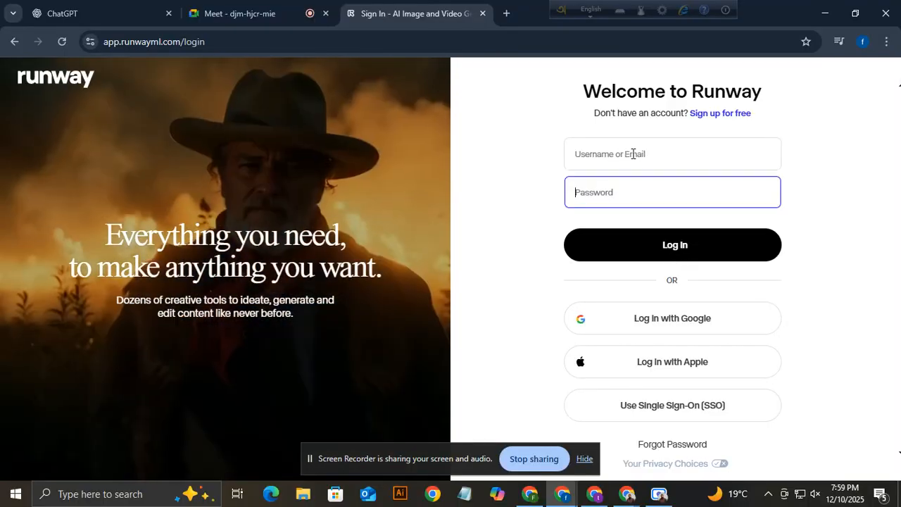
click(519, 131)
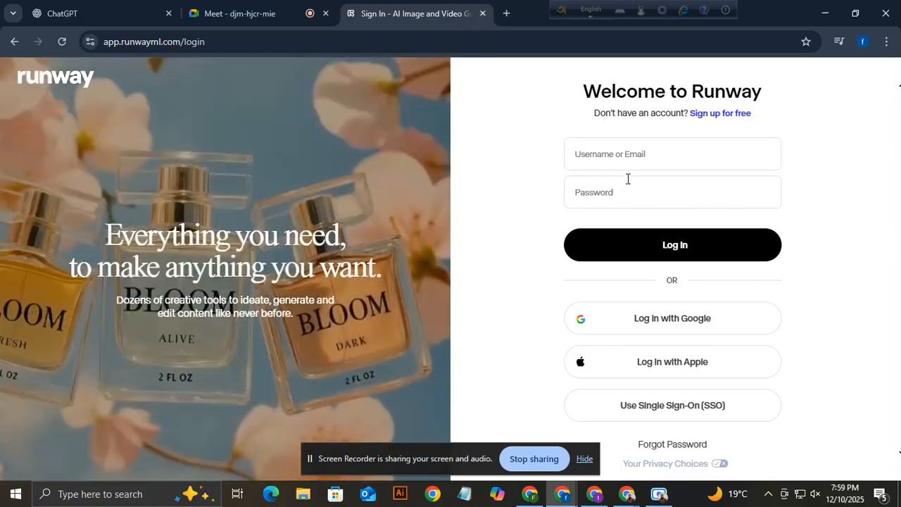
click(628, 155)
click(638, 187)
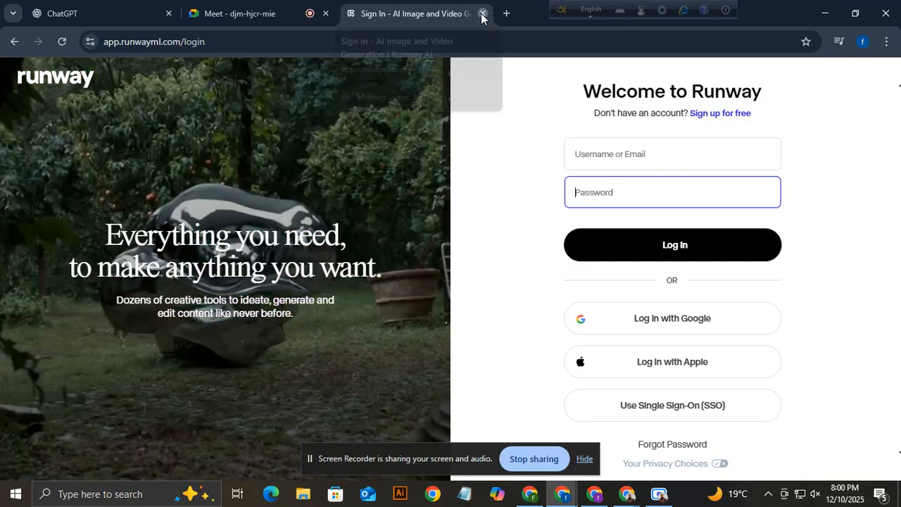
click(481, 14)
click(530, 493)
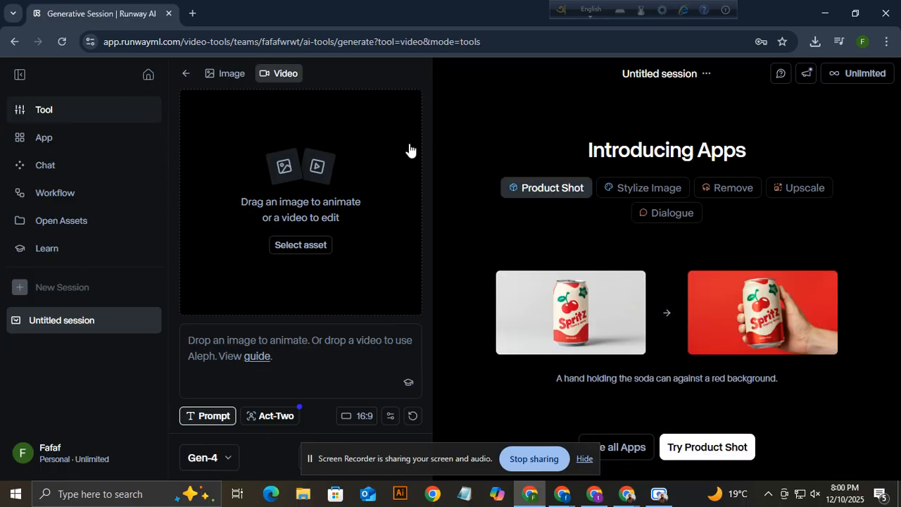
Go to the Runway dashboard, expand More in the sidebar, and open Apps.
click(148, 76)
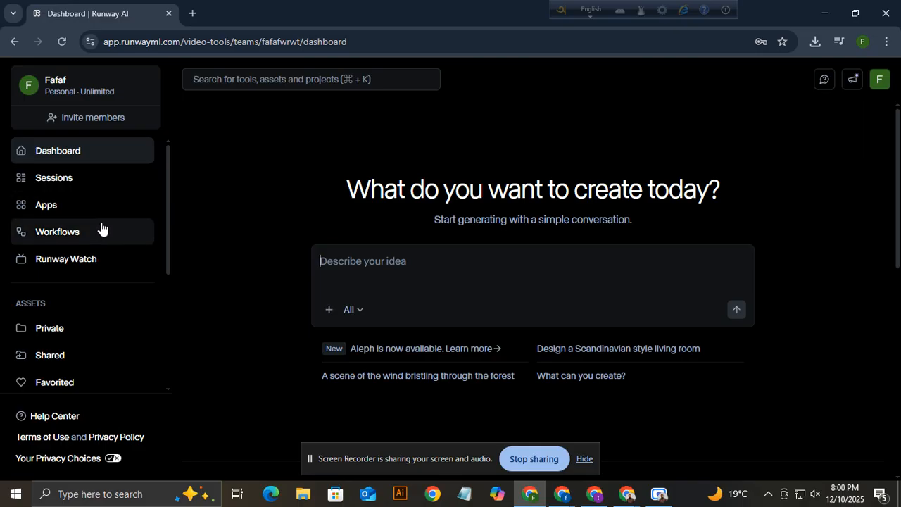
scroll(76, 369, down, 2)
scroll(78, 374, down, 2)
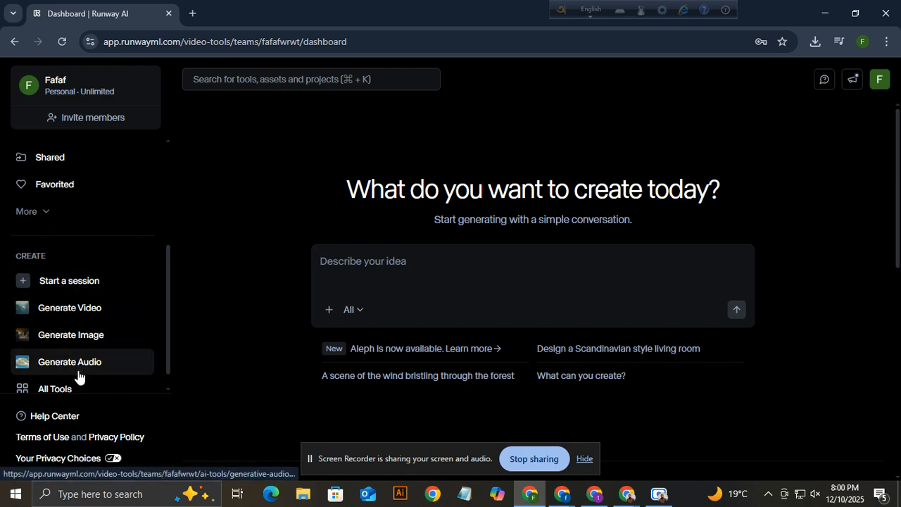
scroll(77, 374, up, 2)
click(42, 279)
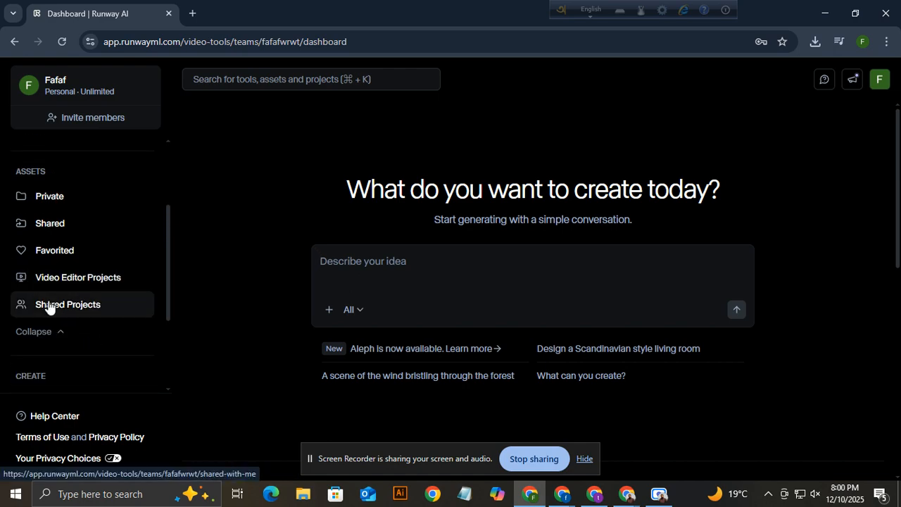
scroll(77, 218, up, 2)
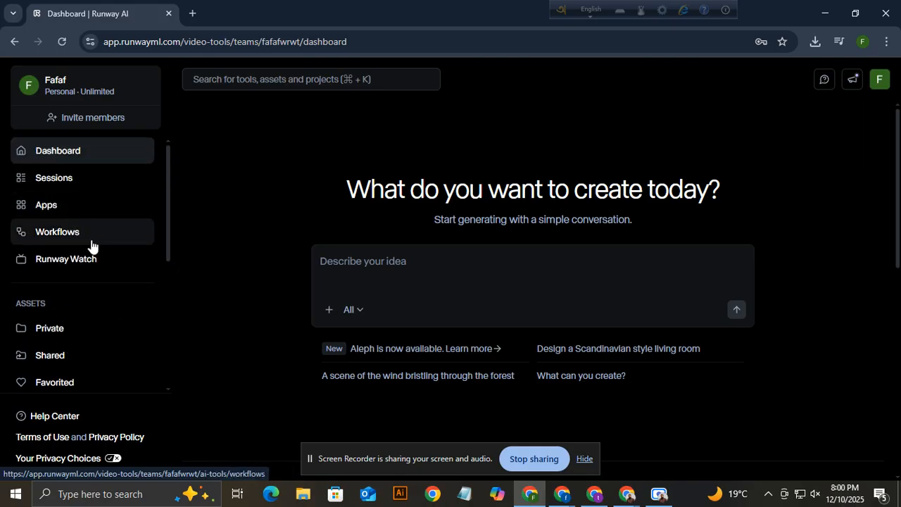
click(55, 205)
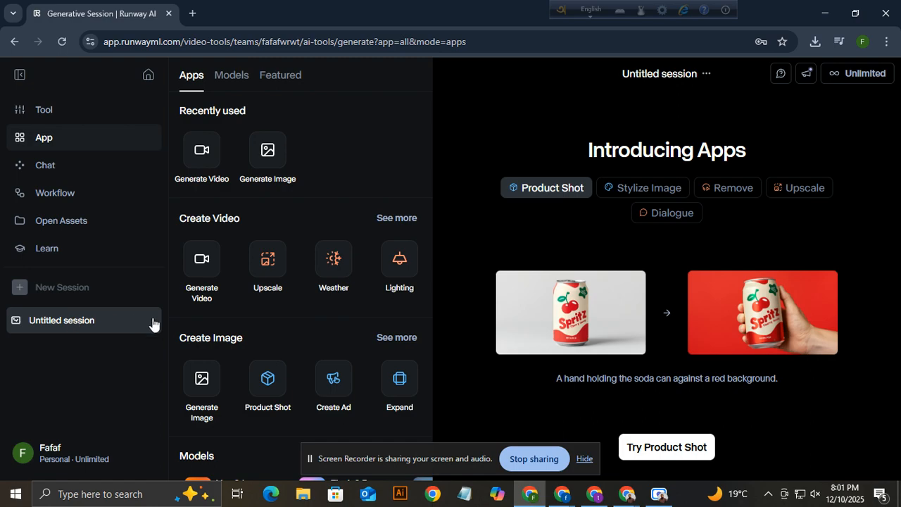
Briefly open the video tool, then toggle the left navigation between icons and labels.
click(67, 329)
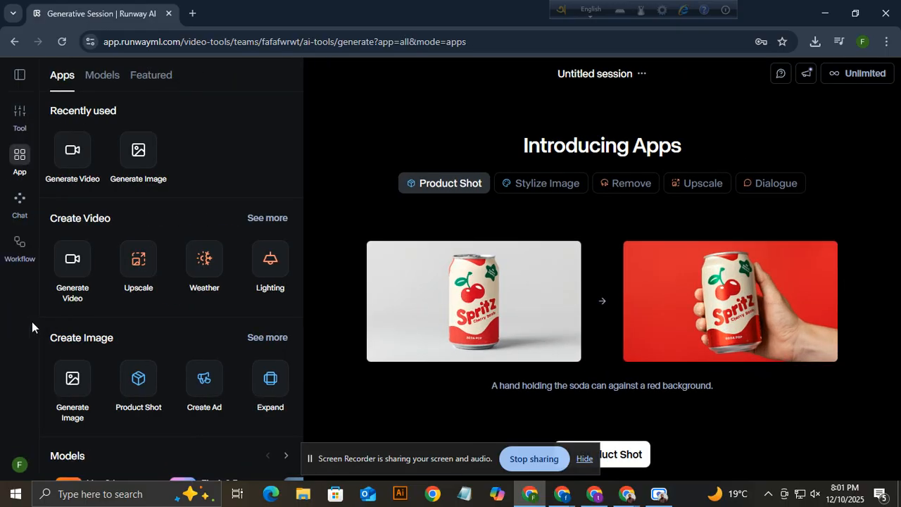
click(80, 162)
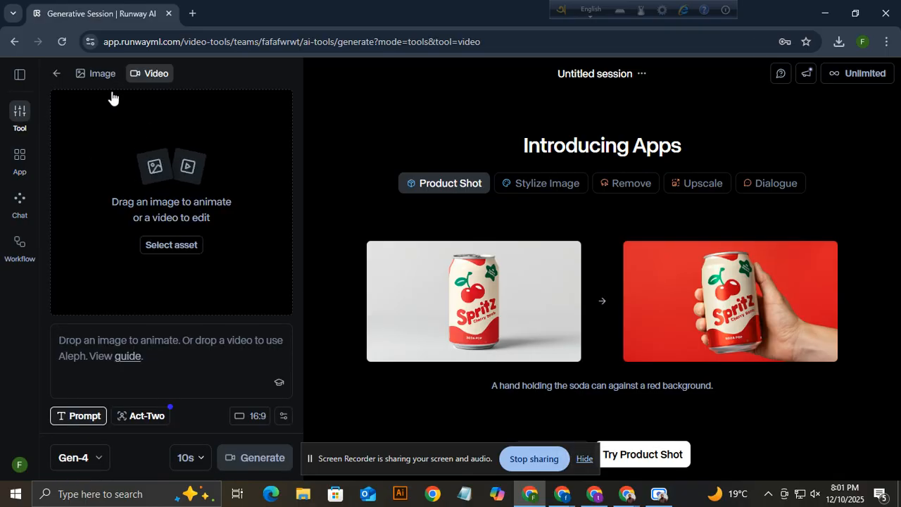
click(57, 74)
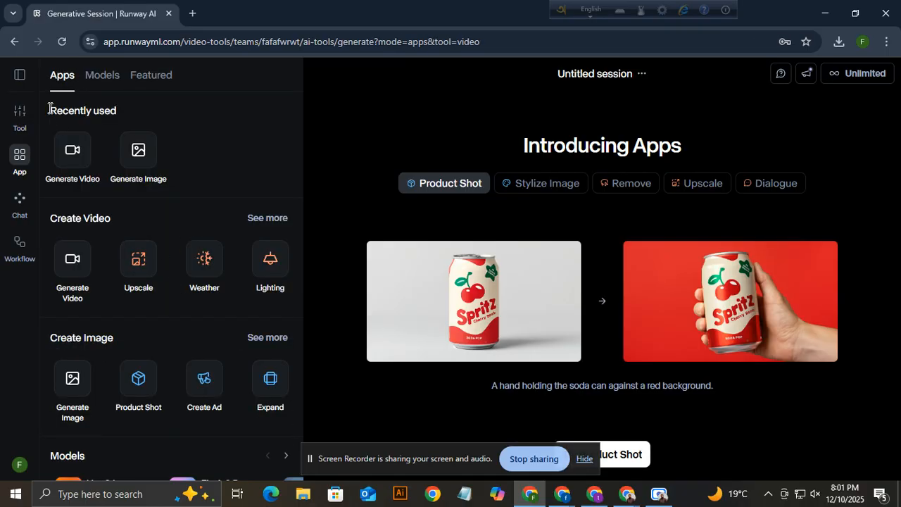
click(21, 75)
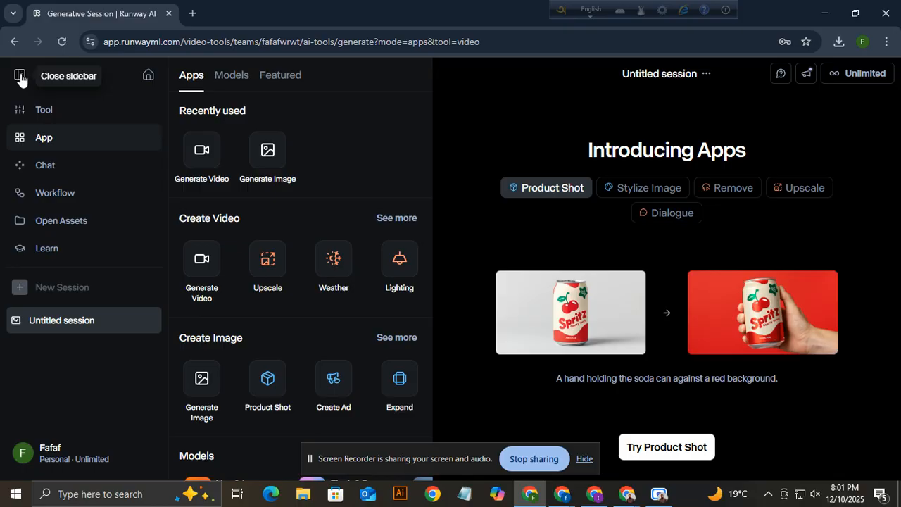
click(19, 77)
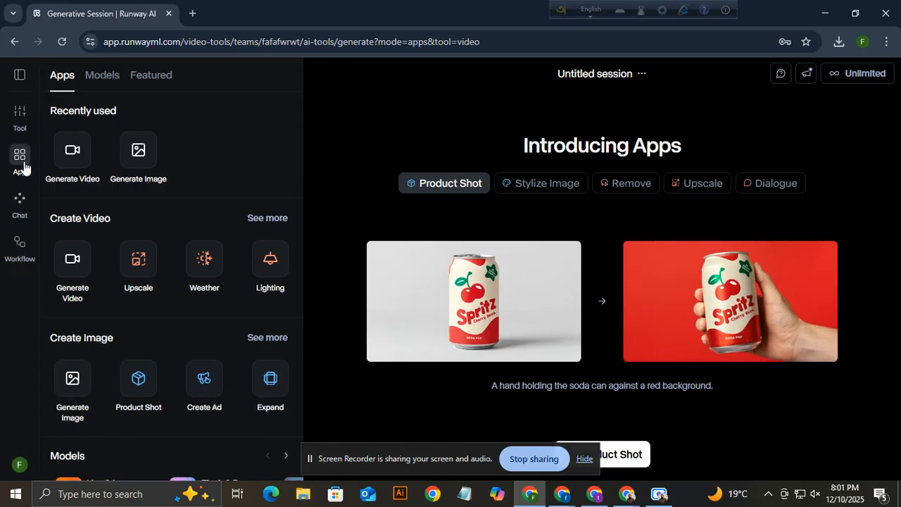
click(20, 76)
click(20, 77)
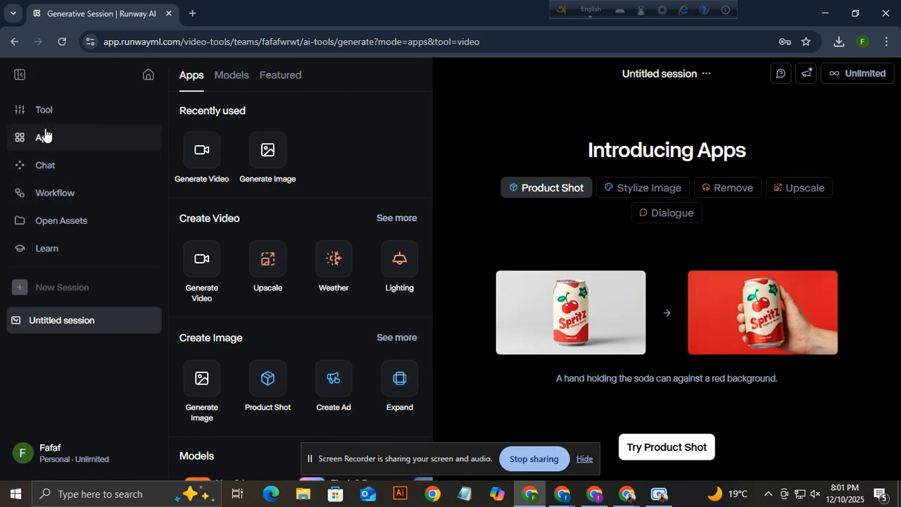
click(20, 76)
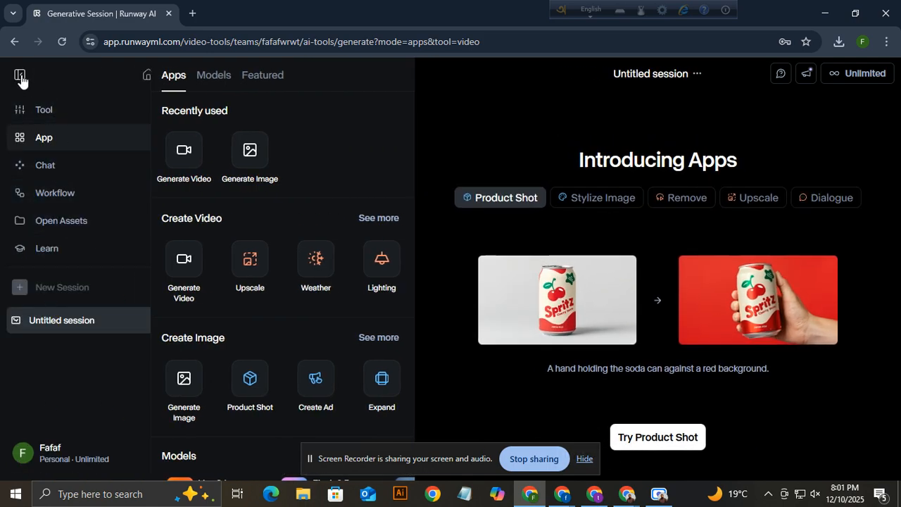
Open the Apps collection and launch Generate Image from Recently used.
click(20, 204)
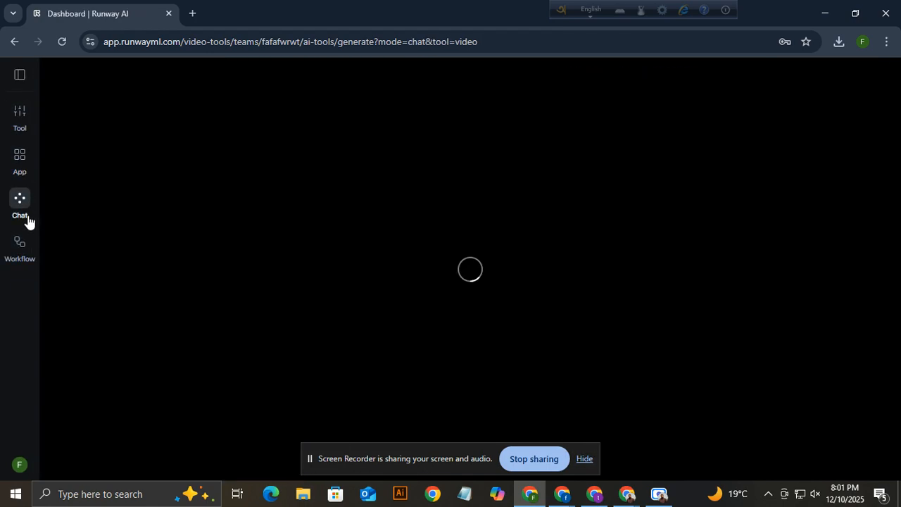
click(21, 77)
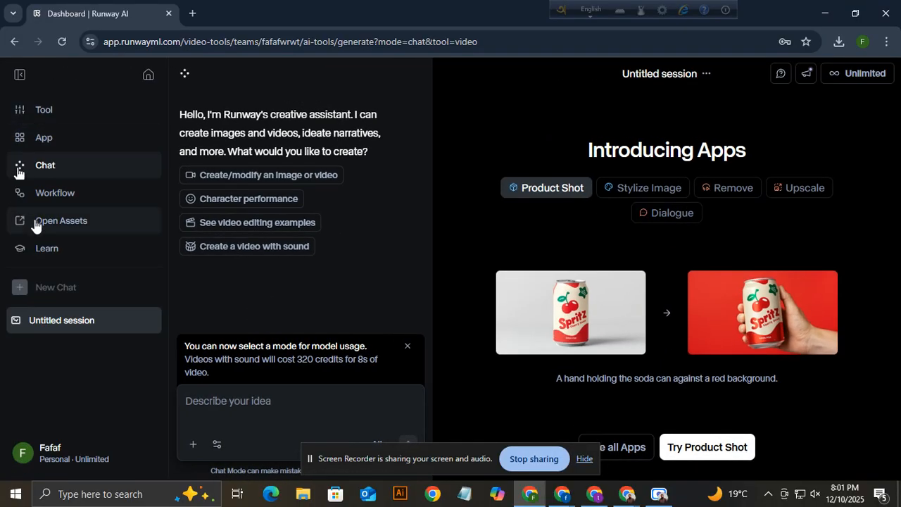
click(19, 79)
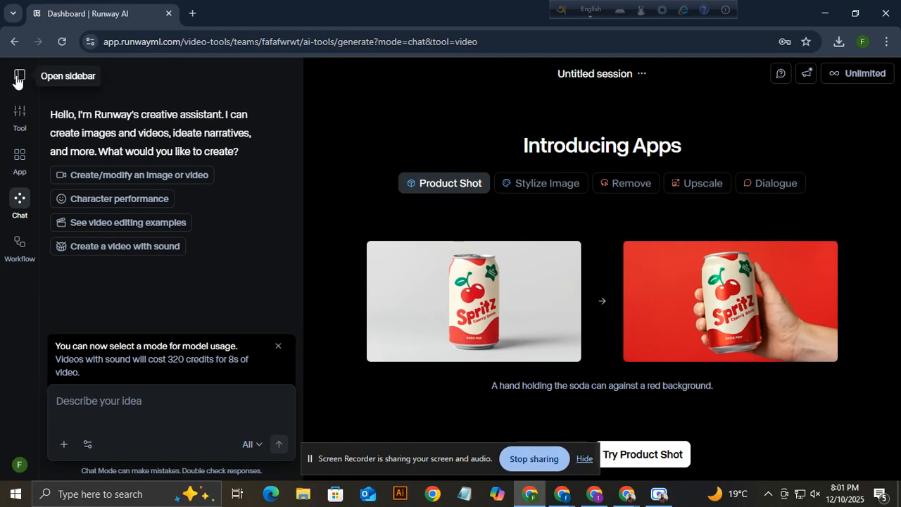
click(19, 162)
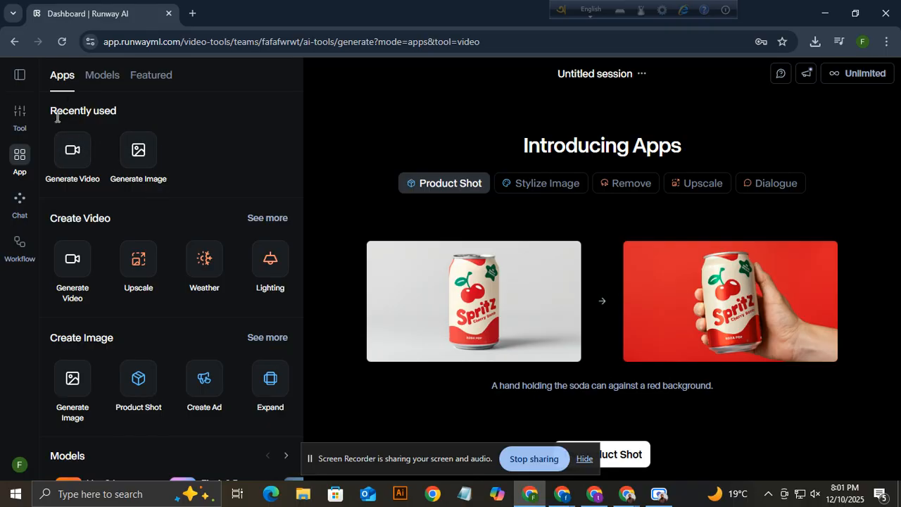
click(137, 153)
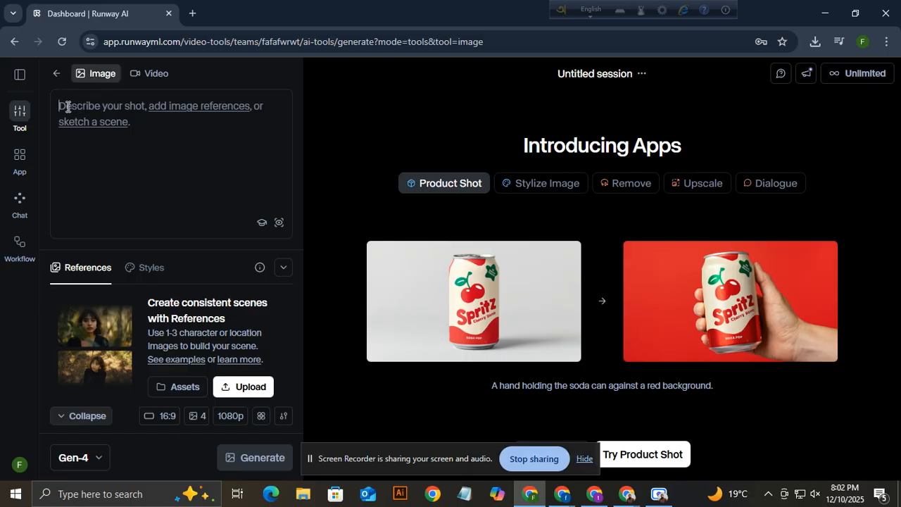
click(96, 458)
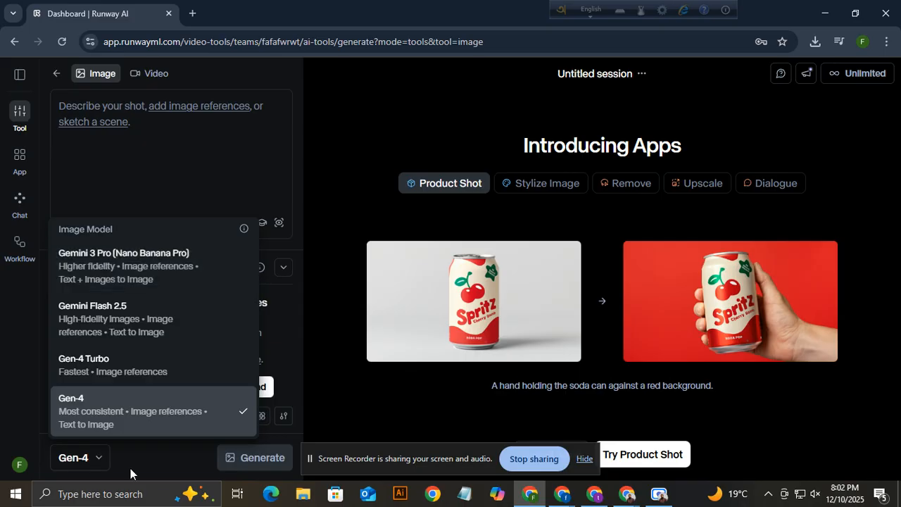
click(99, 459)
click(97, 459)
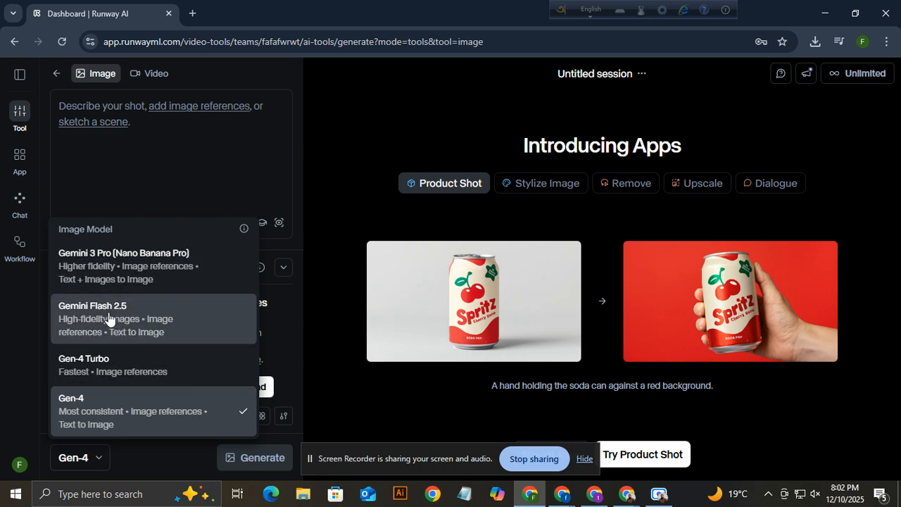
click(96, 405)
click(90, 461)
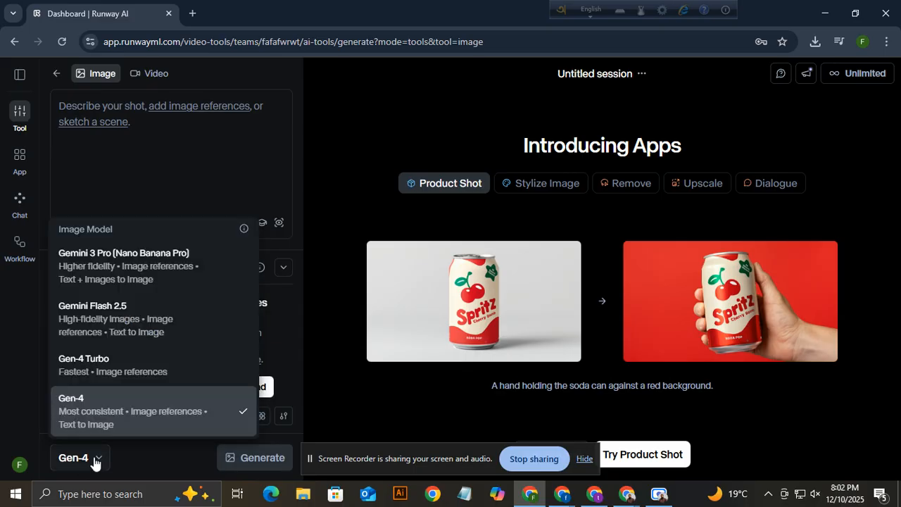
click(84, 407)
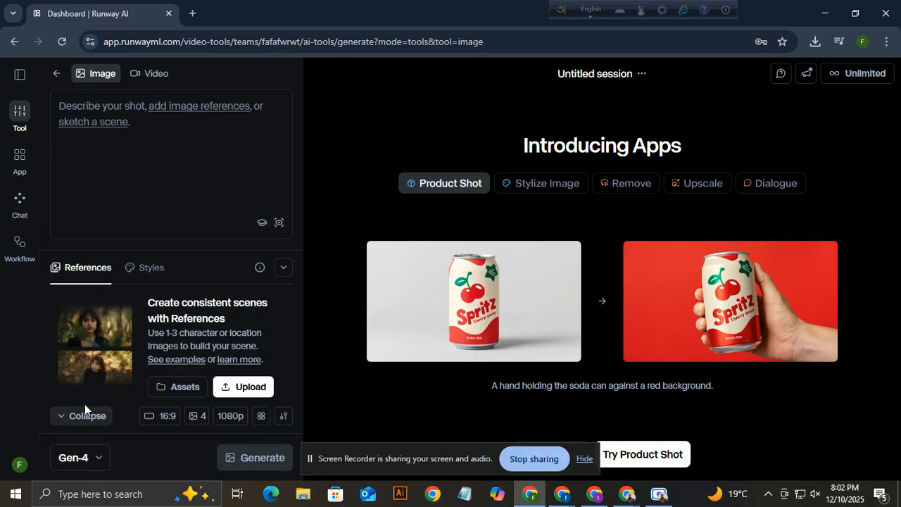
click(156, 420)
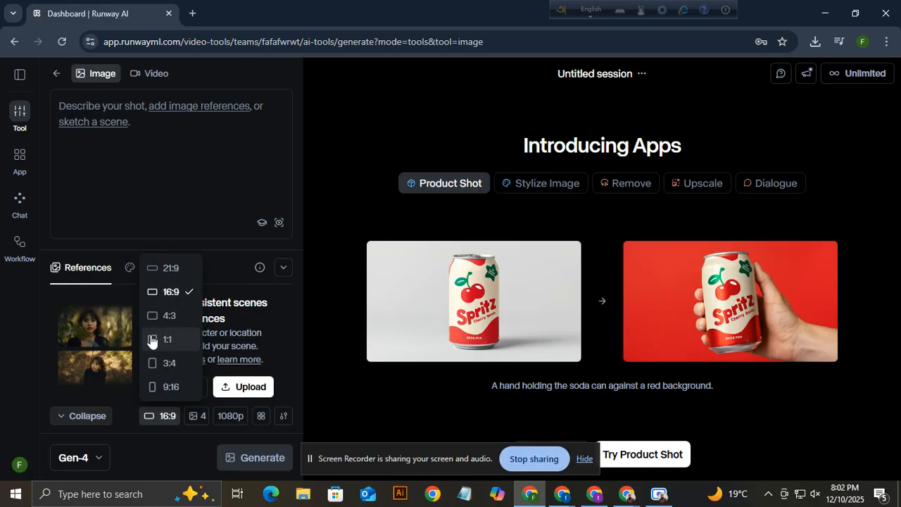
click(169, 300)
click(157, 415)
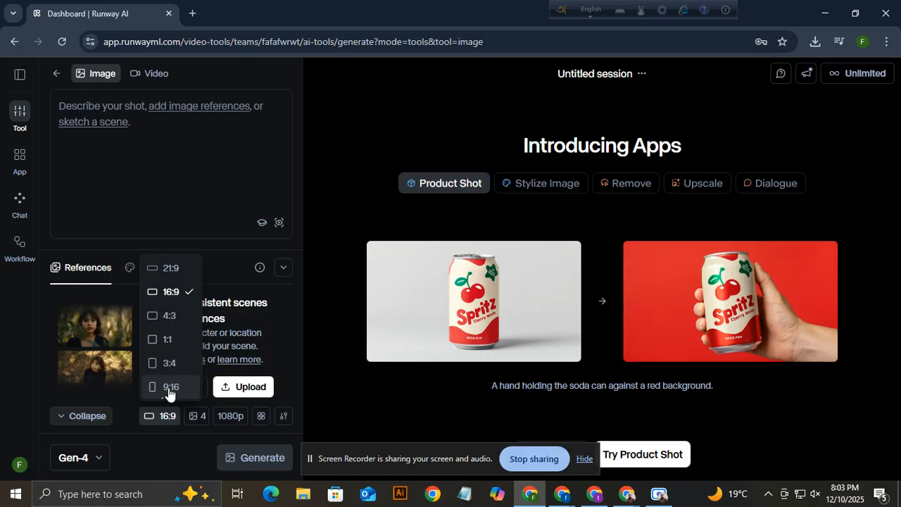
click(172, 294)
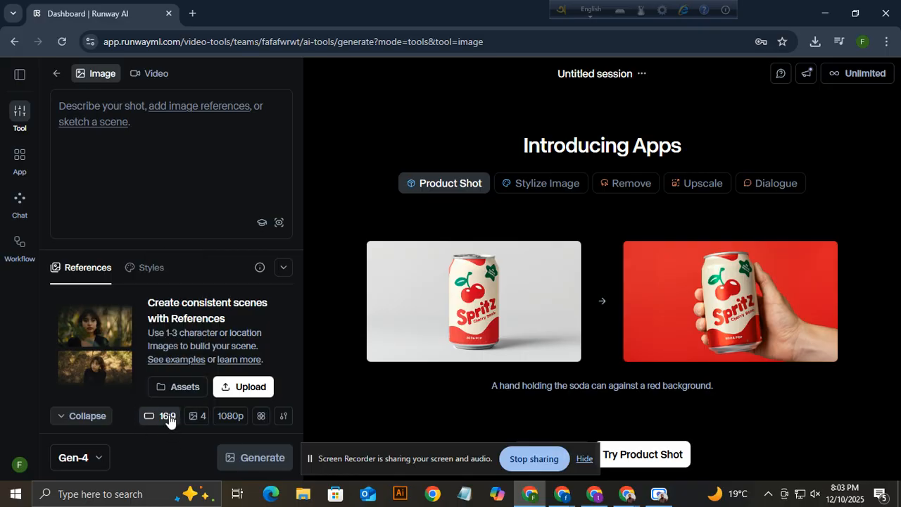
click(197, 417)
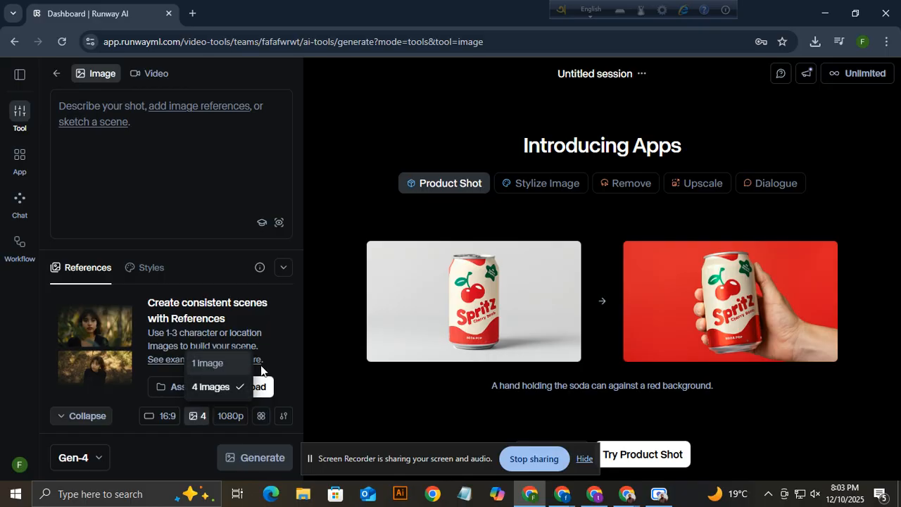
click(211, 390)
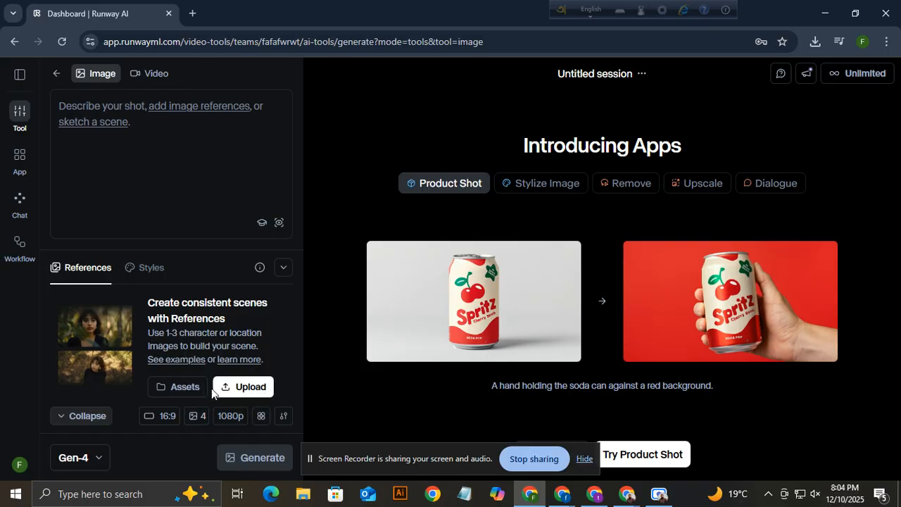
click(236, 417)
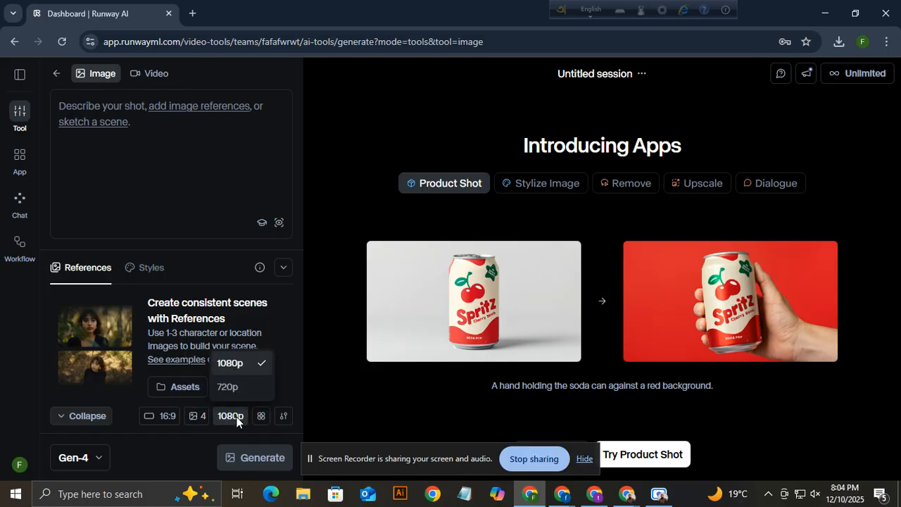
click(240, 366)
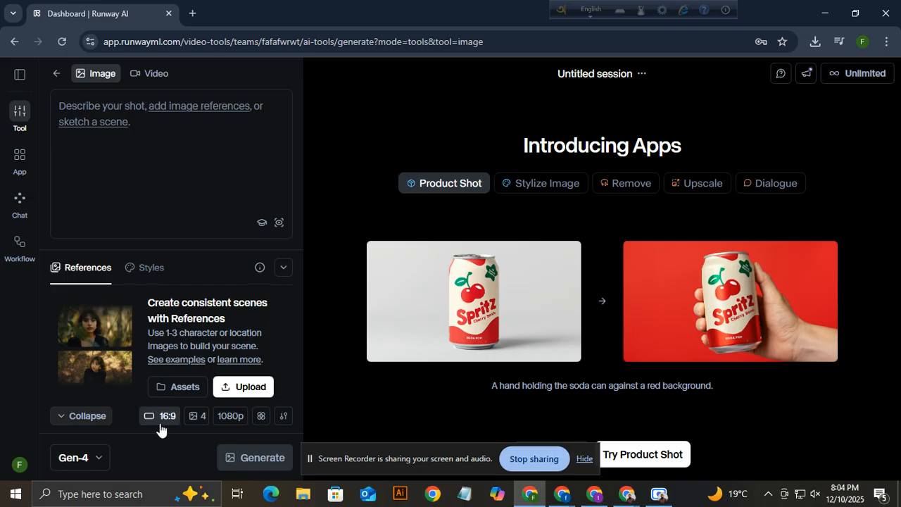
click(21, 76)
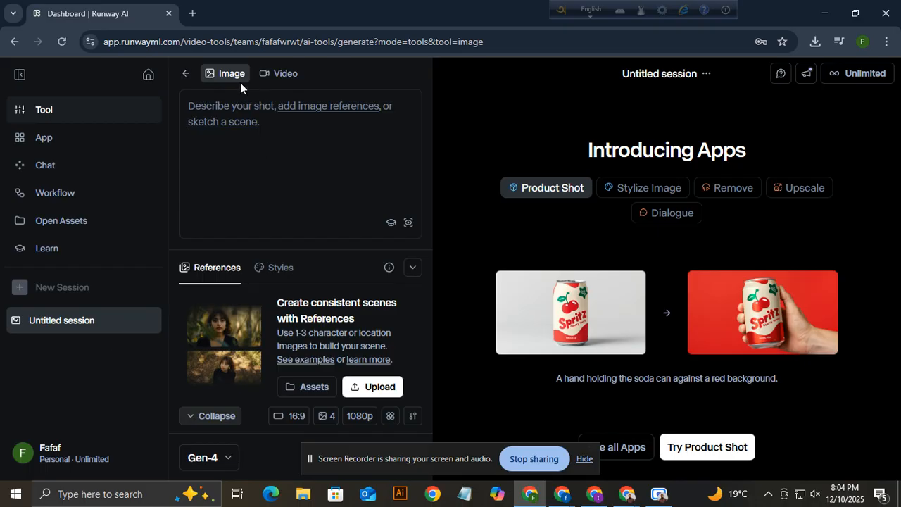
click(19, 76)
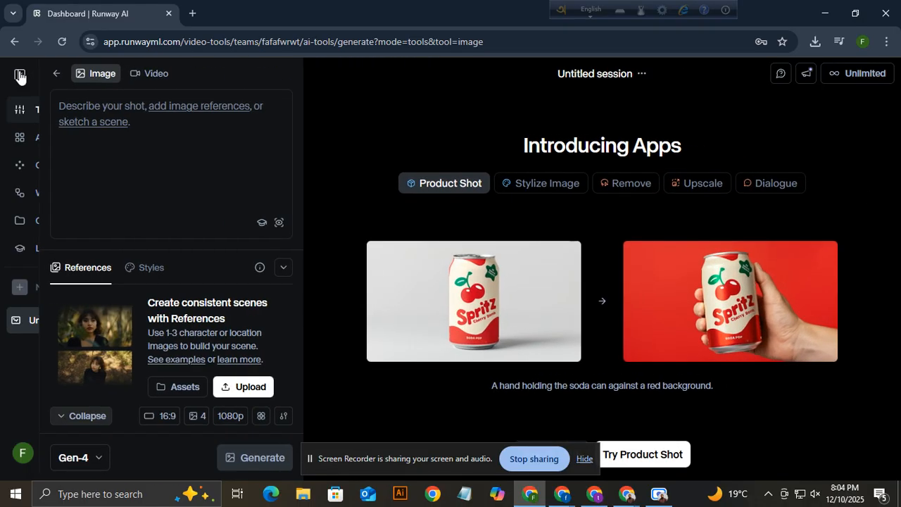
click(94, 78)
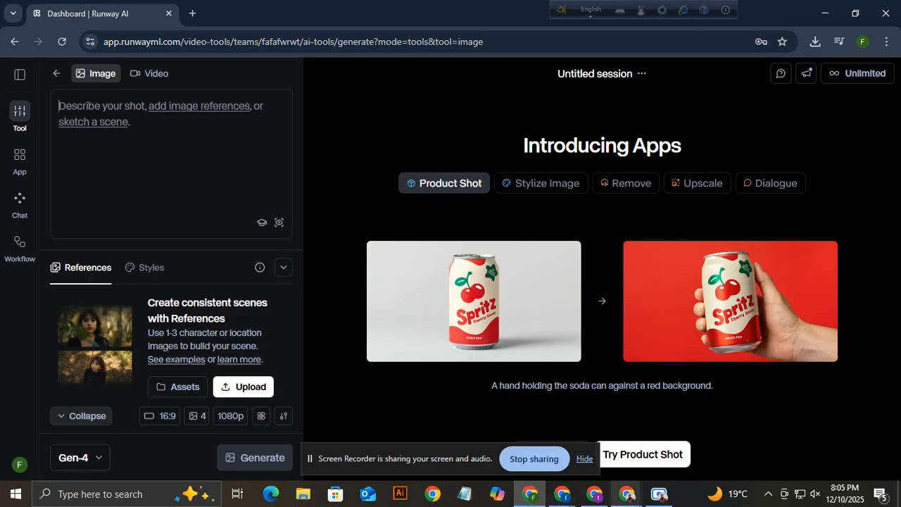
Switch from the other browser windows to the ChatGPT tab.
click(562, 502)
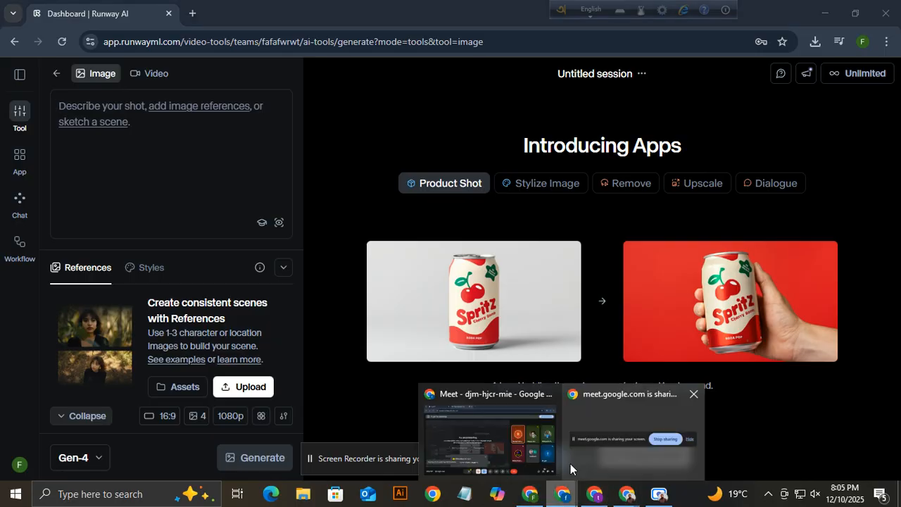
click(485, 439)
click(120, 16)
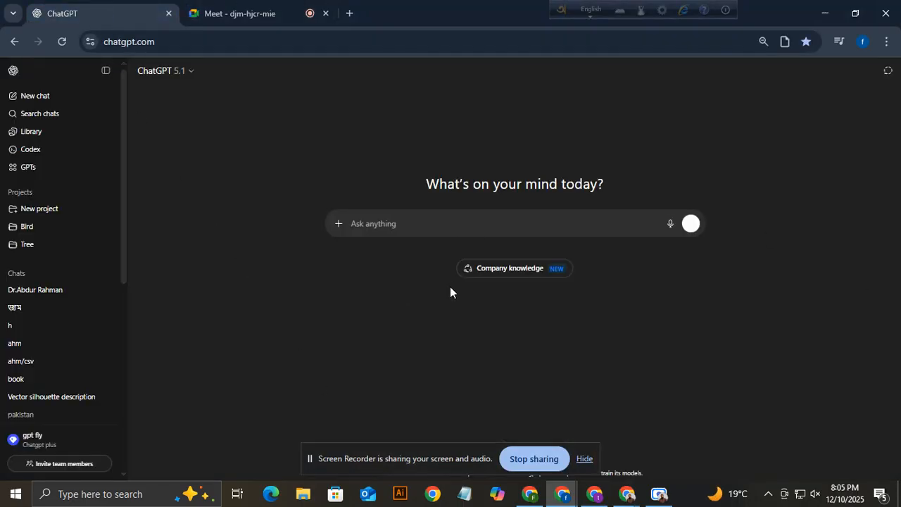
click(662, 499)
click(660, 495)
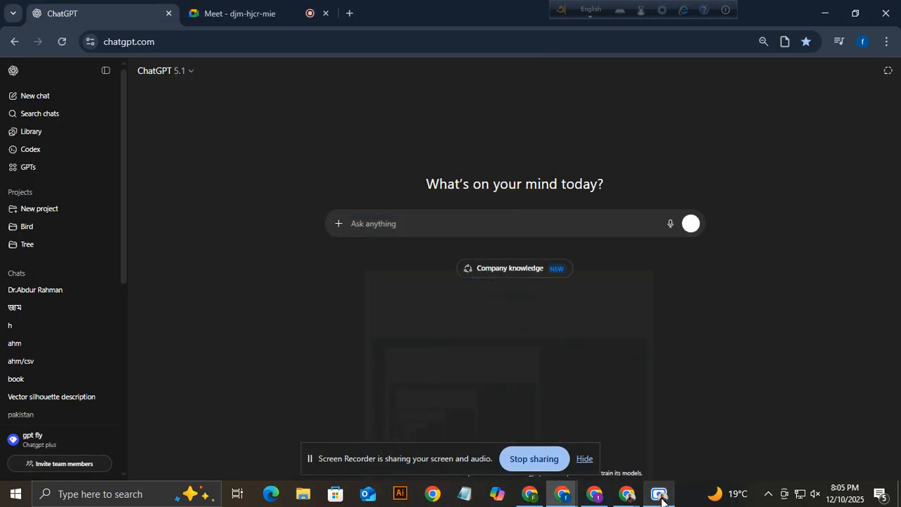
click(585, 459)
click(659, 496)
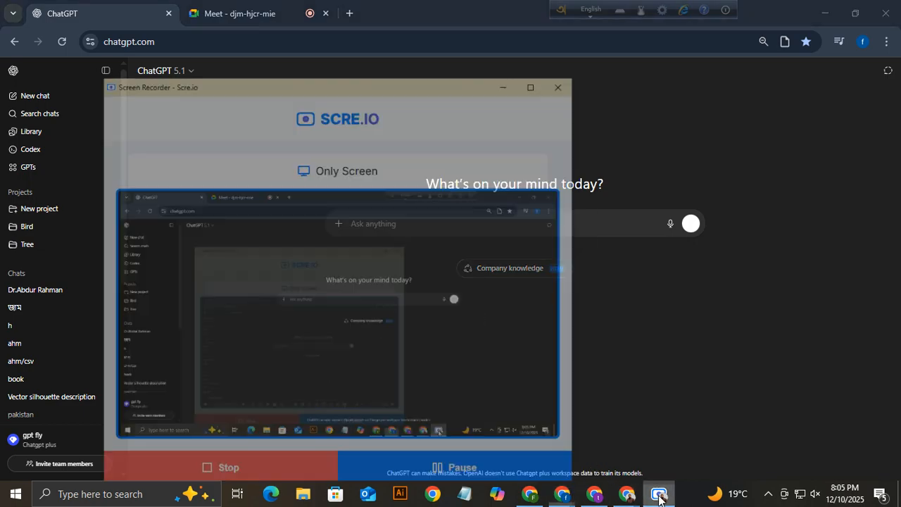
click(659, 496)
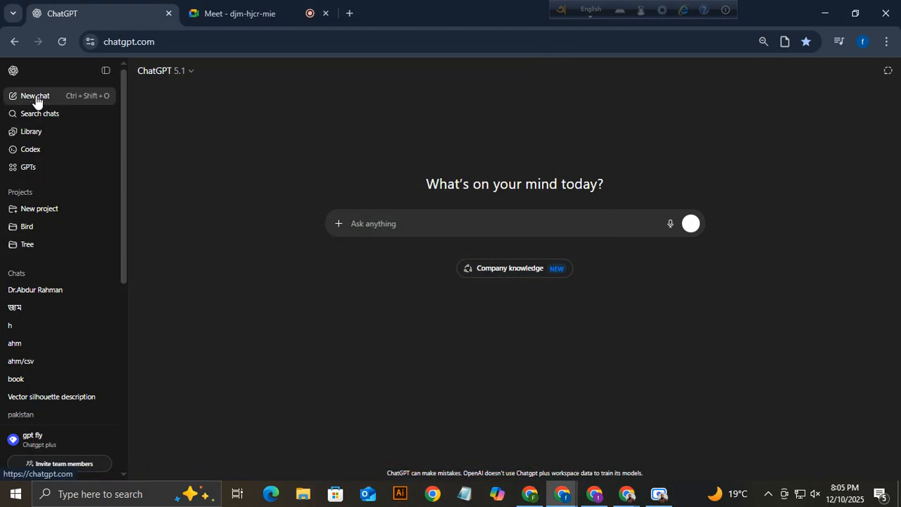
Start a ChatGPT message reading 'Provide 10 second video prompt'.
click(404, 222)
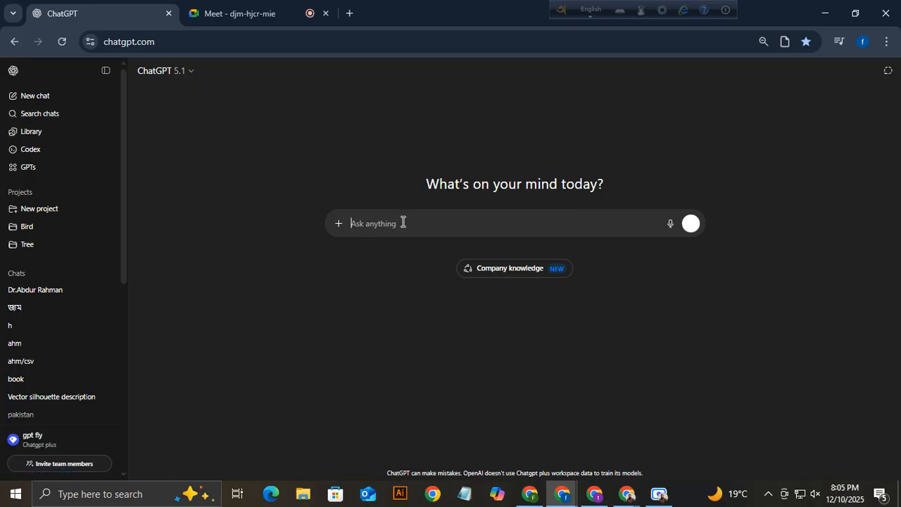
text(Provid)
key(BackSpace)
key(BackSpace)
text(e)
key(BackSpace)
text(ide)
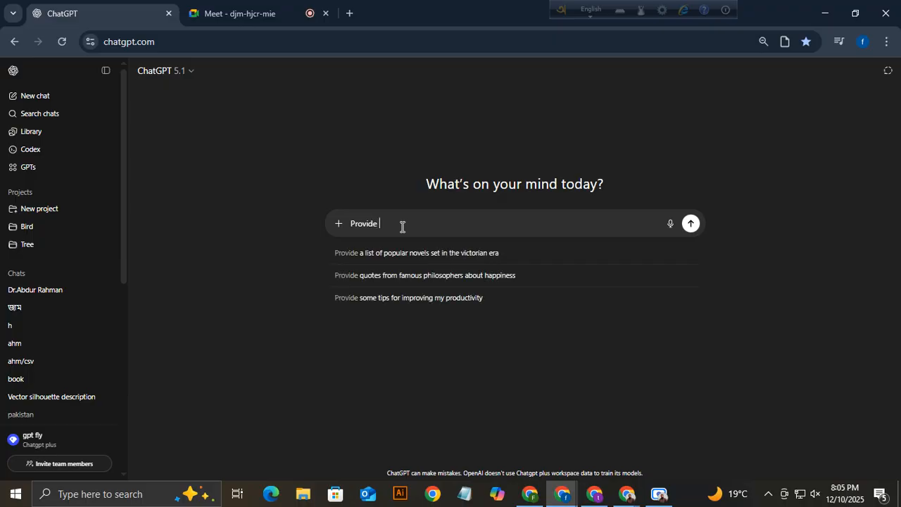
text( 10 s)
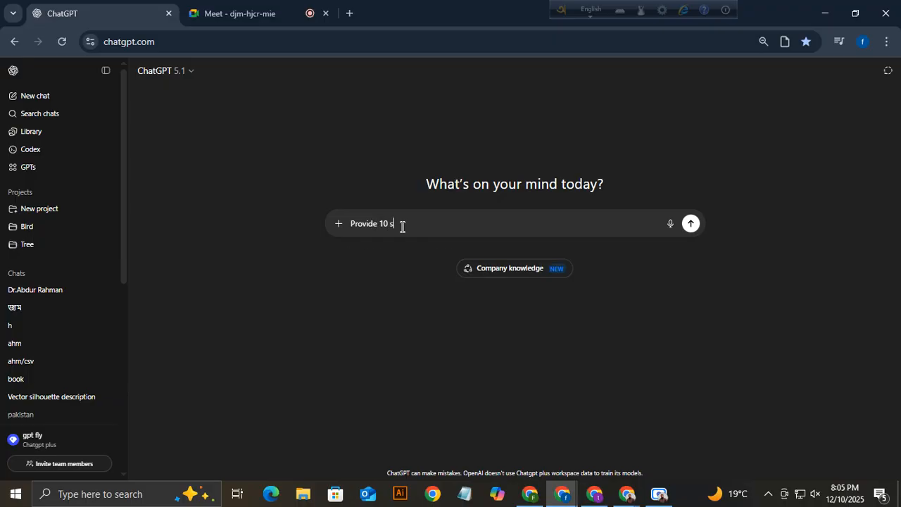
text(econd)
text(video prompt)
key(BackSpace)
Finish the request with 'realistic video, high quality, fast motion niche: Drone video with A river' and send it.
text(realistic video)
text(, h)
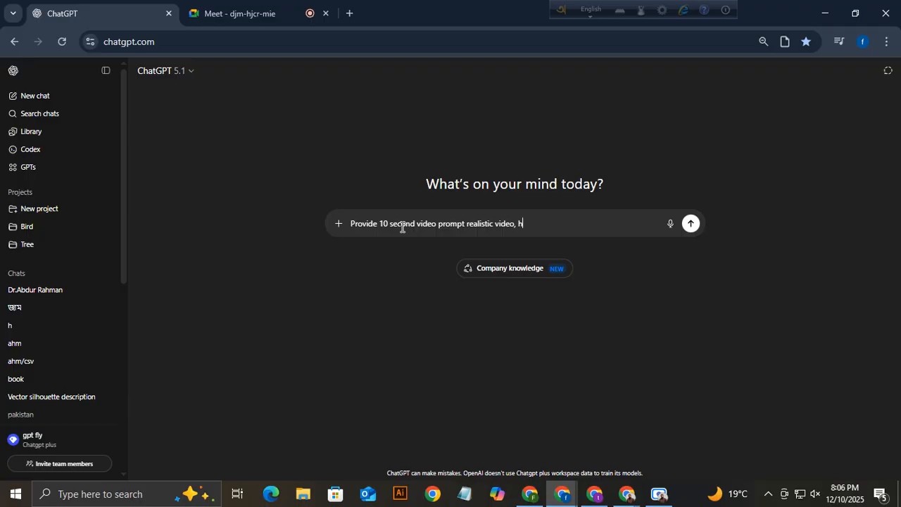
text(igh quality, fast mothion)
key(BackSpace)
key(BackSpace)
key(BackSpace)
text(tion)
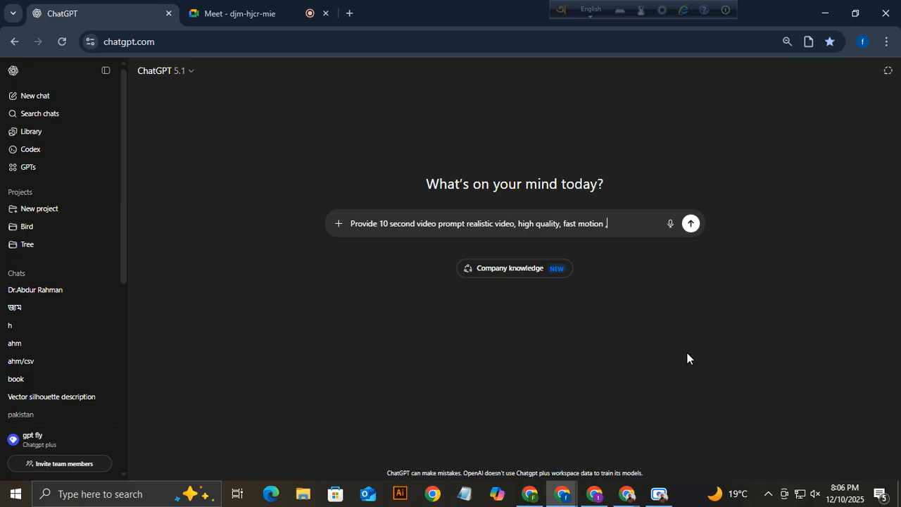
text(niche: )
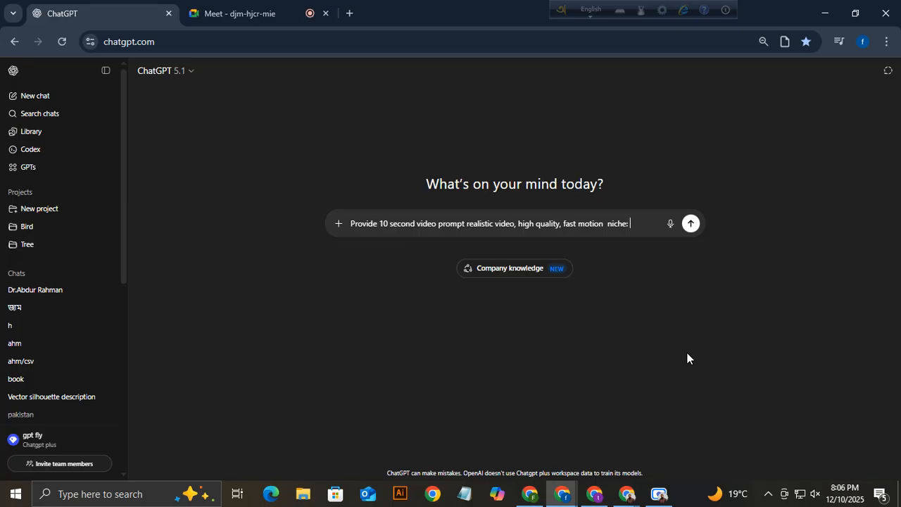
text(Drone video)
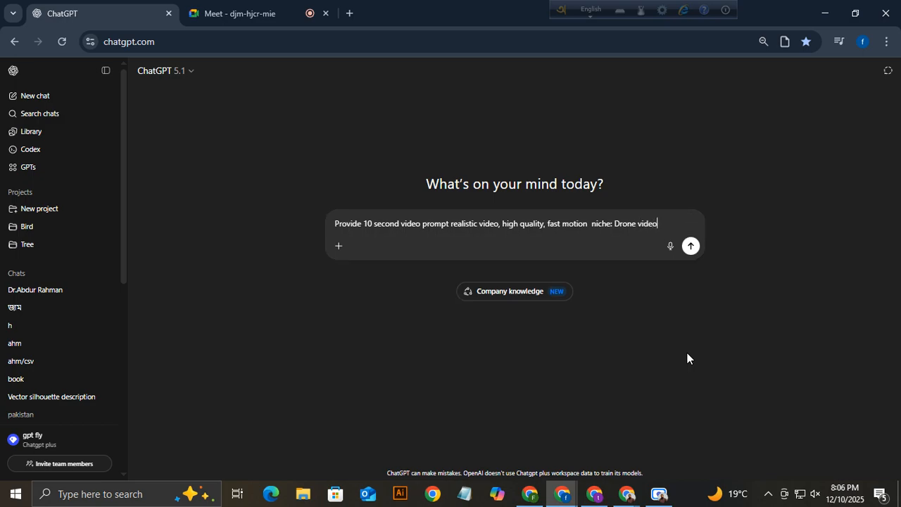
text( with)
text(A river)
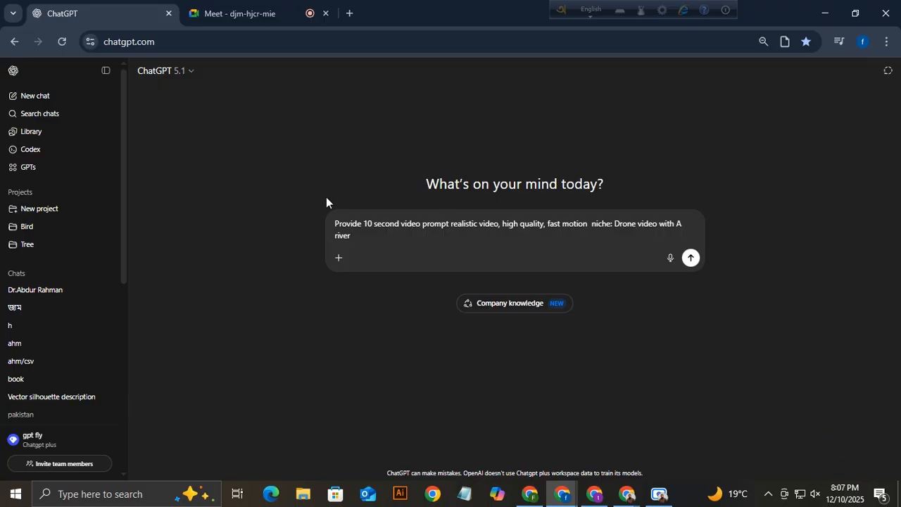
click(691, 258)
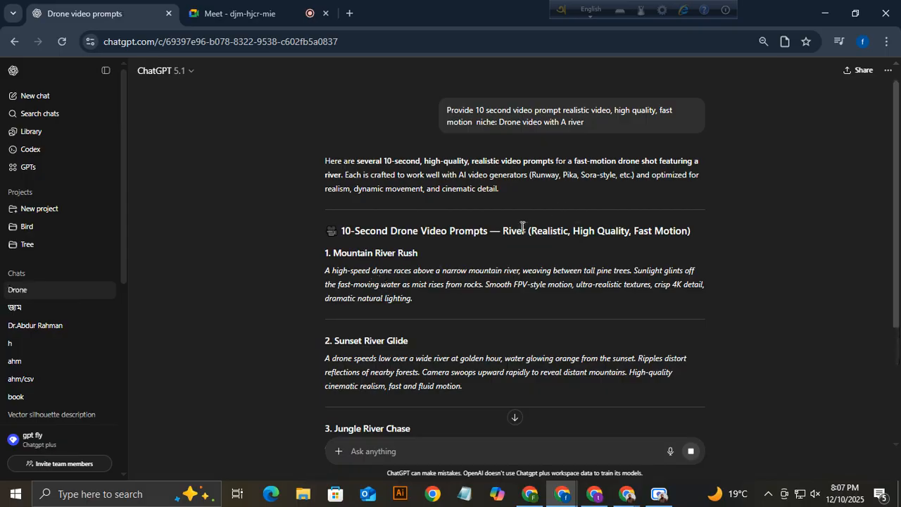
Edit the sent request to insert '100 words per' after 'fast motion'.
scroll(504, 144, up, 1)
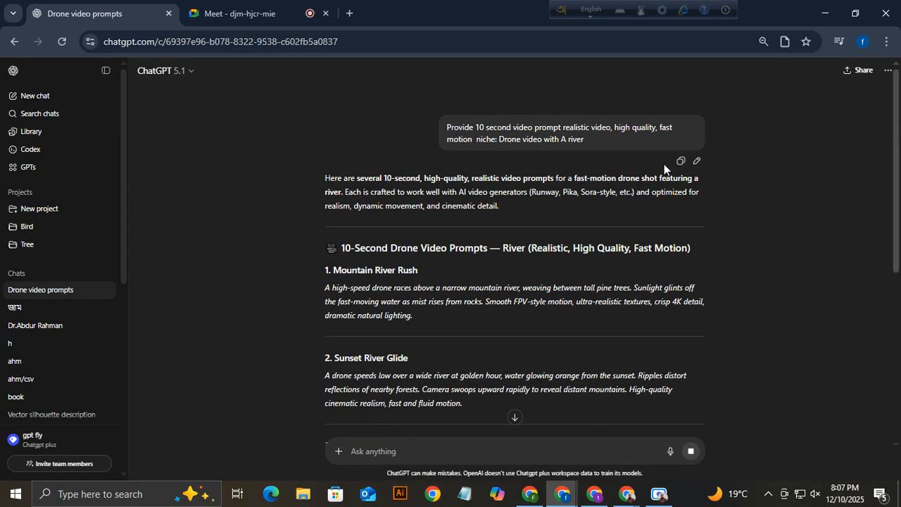
click(697, 161)
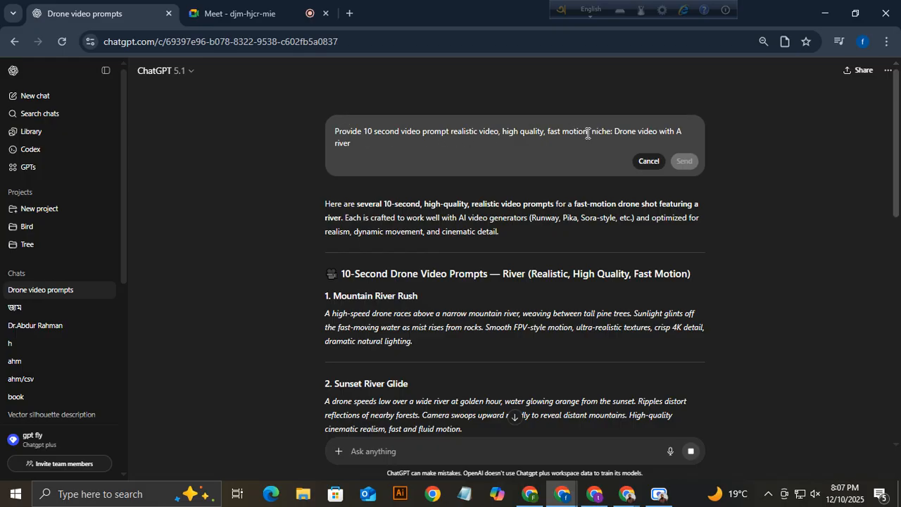
text(, )
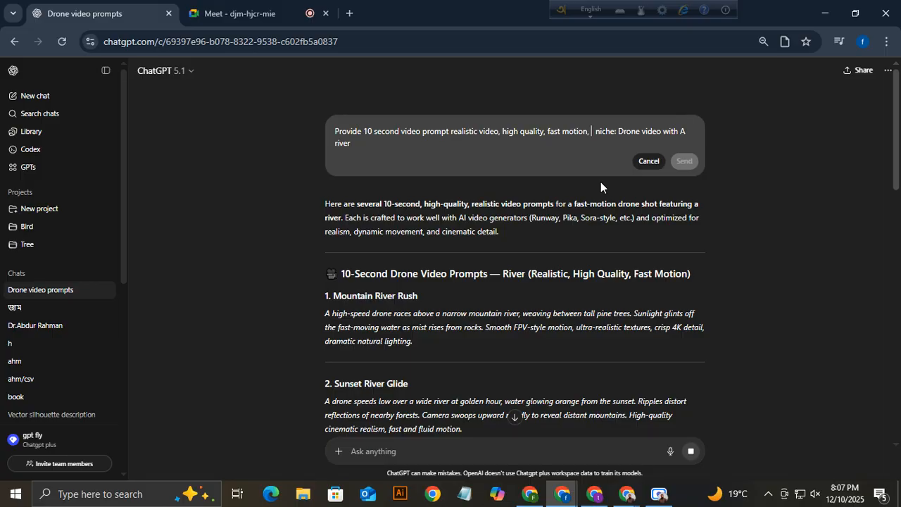
text(100 )
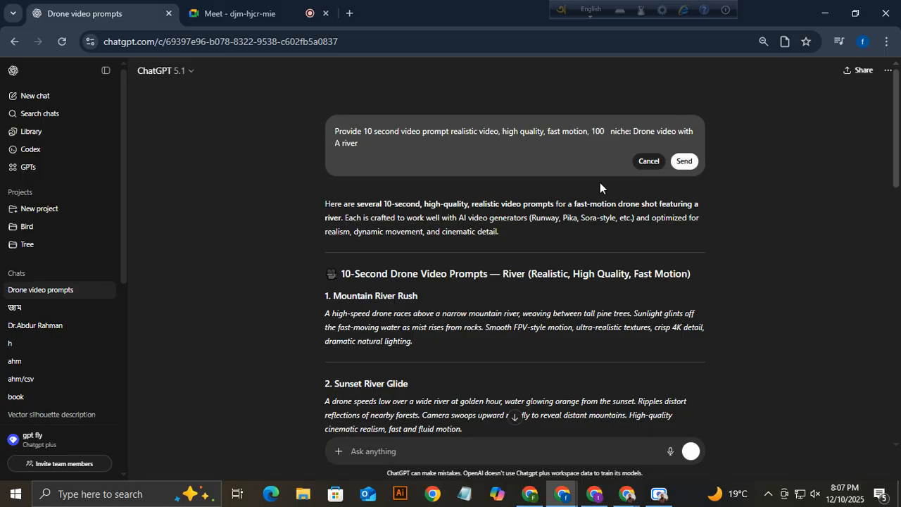
text(words)
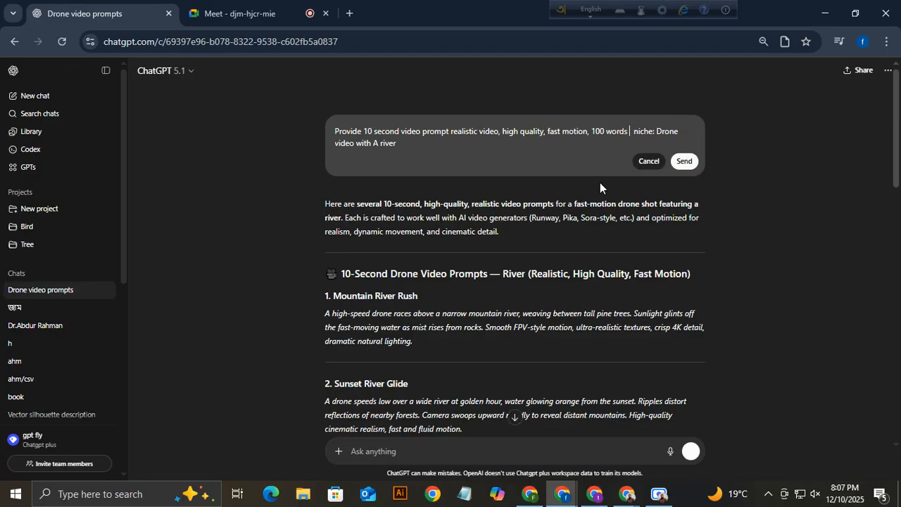
text( per ,)
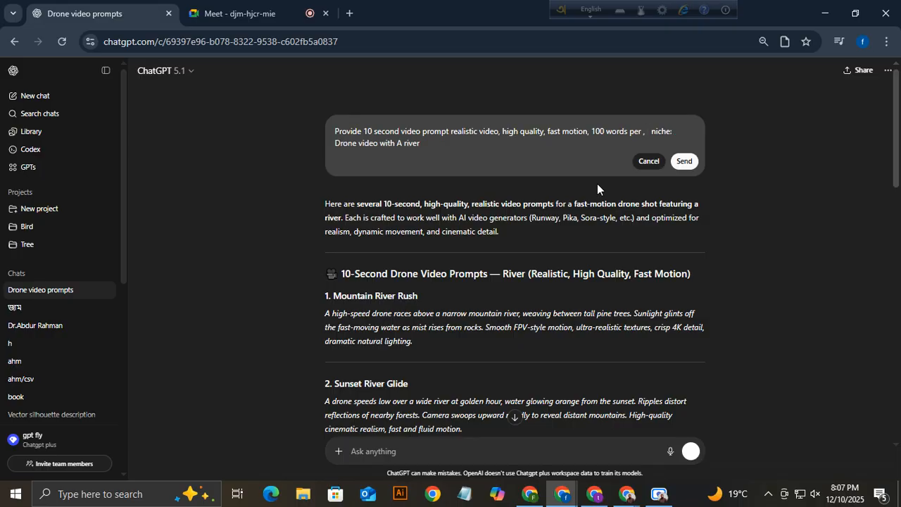
key(BackSpace)
key(BackSpace)
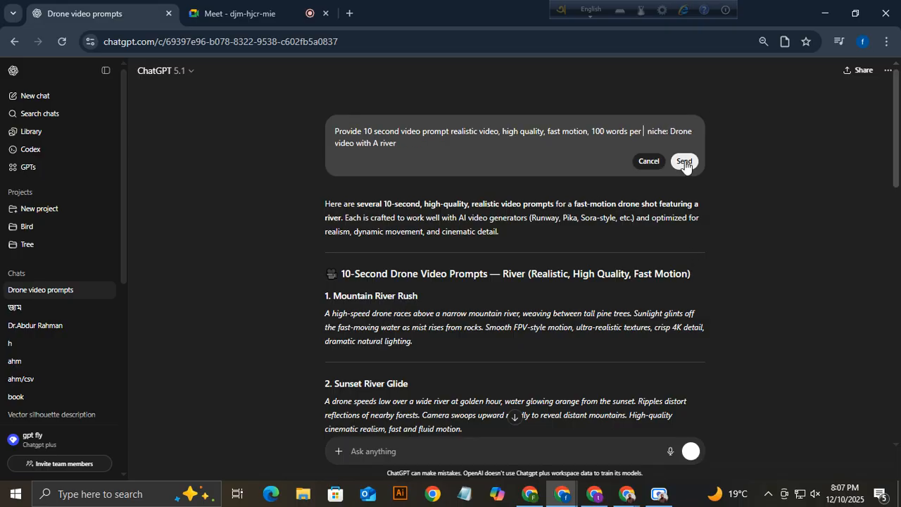
Send the edited request, copy Prompt 1, and place the caret in Runway's prompt box.
click(685, 162)
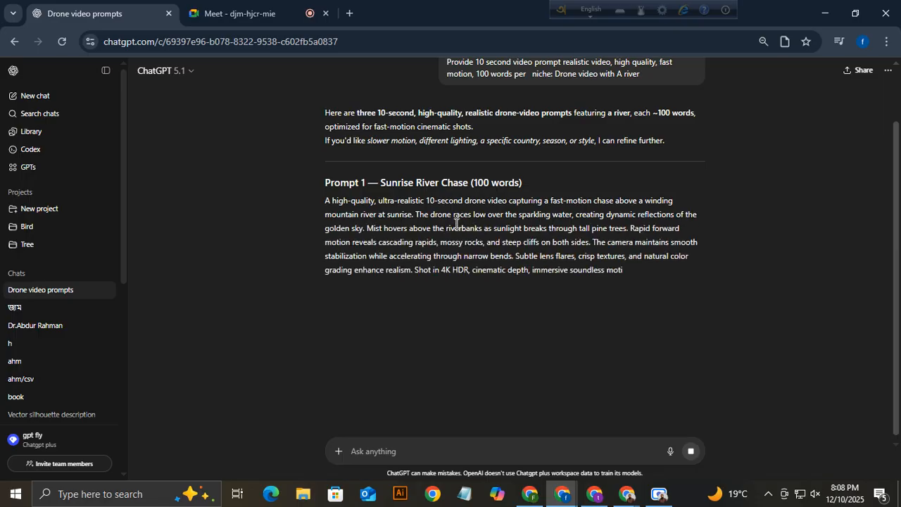
triple_click(455, 225)
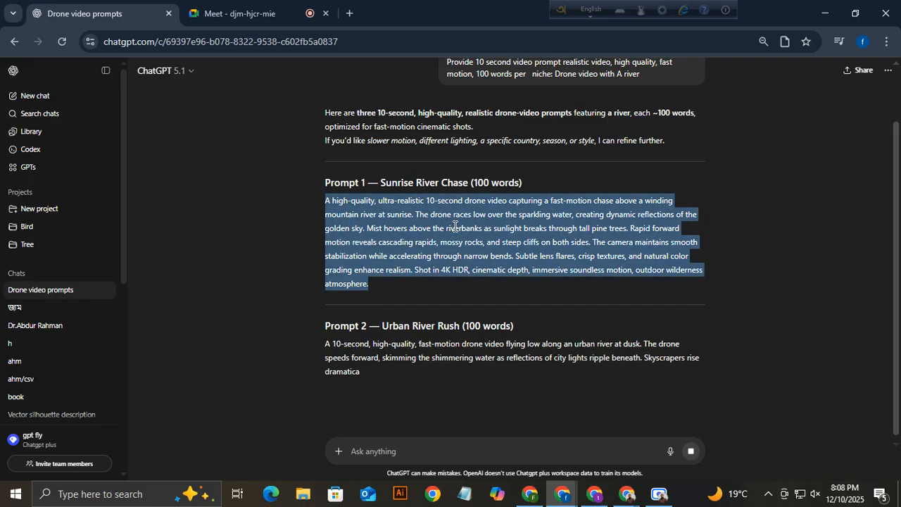
click(557, 490)
click(85, 102)
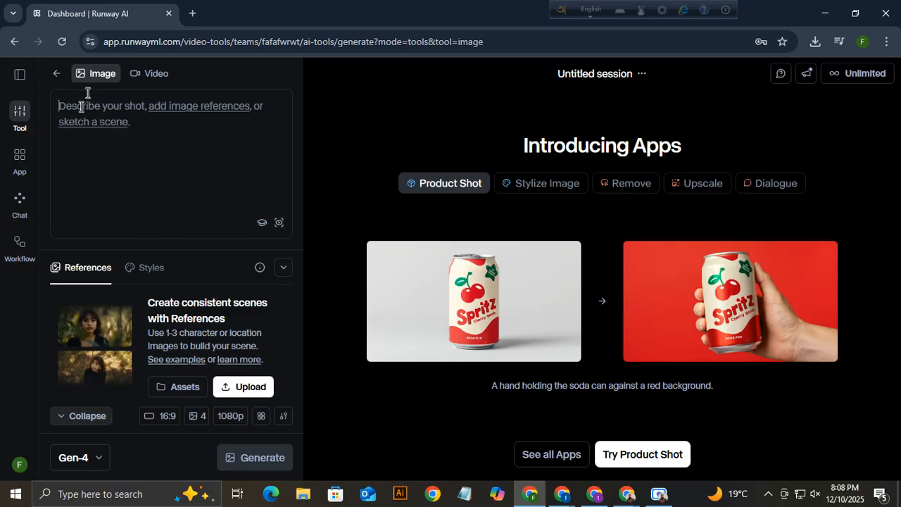
Paste the 100-word sunrise mountain-river prompt, generate it, then clear the prompt box.
key(ctrl+v)
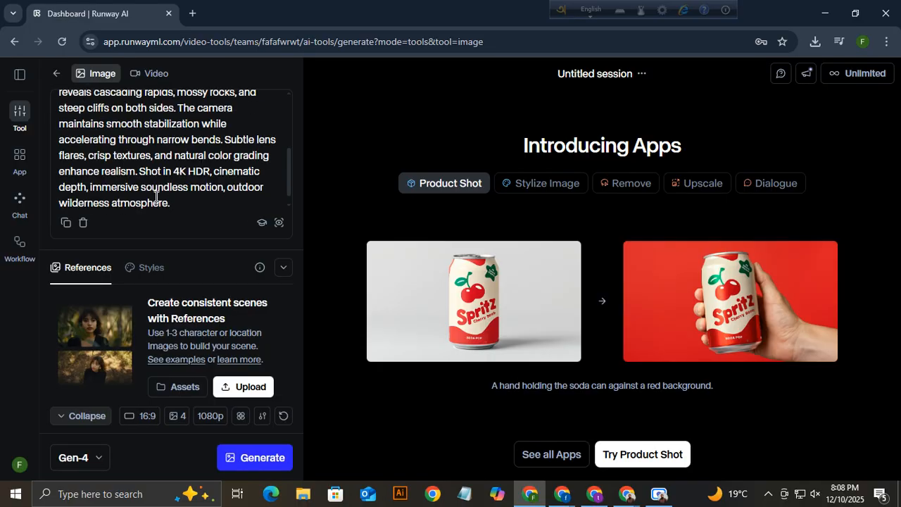
scroll(171, 186, up, 5)
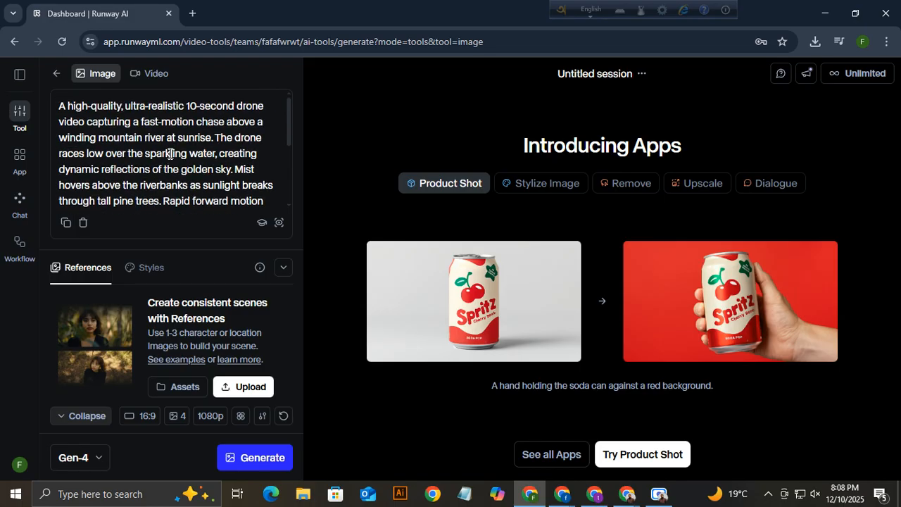
scroll(170, 153, down, 5)
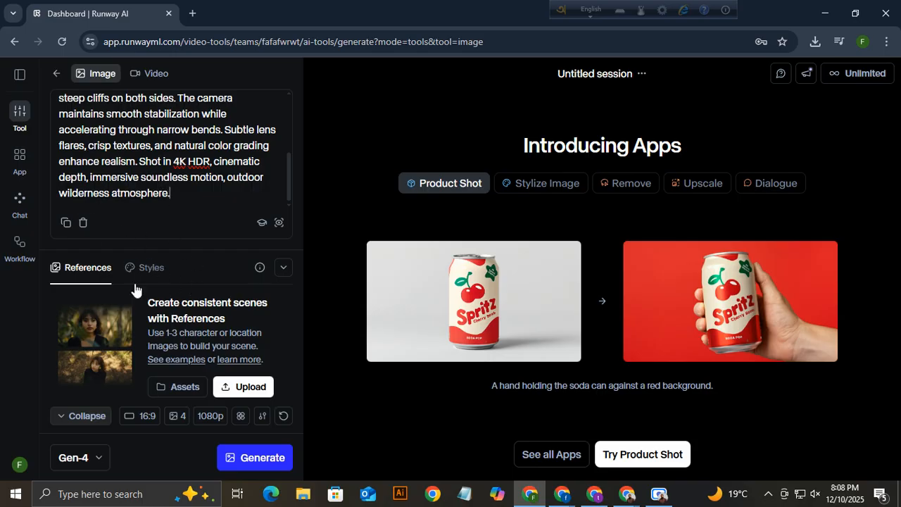
click(252, 457)
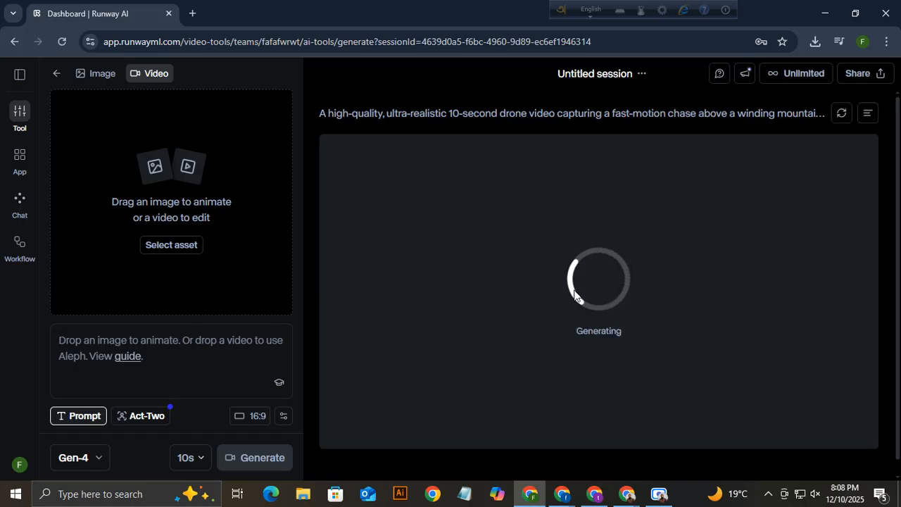
click(97, 74)
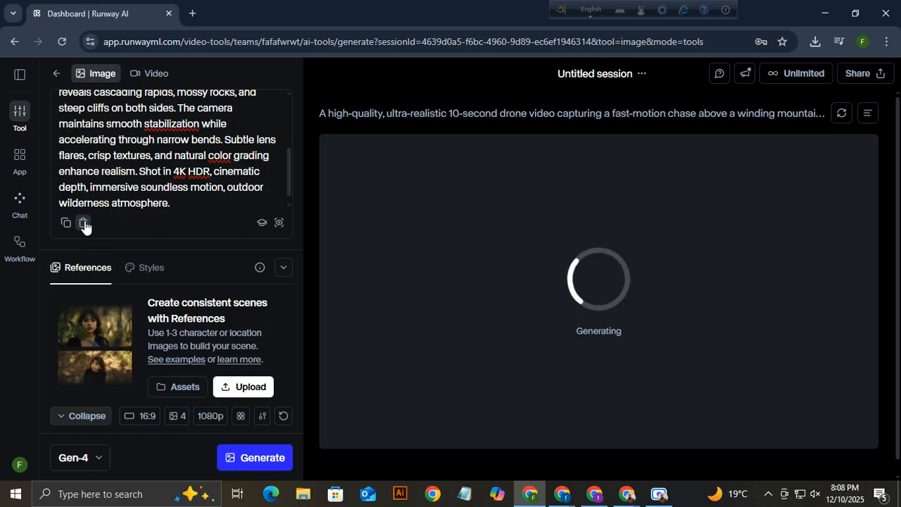
click(83, 224)
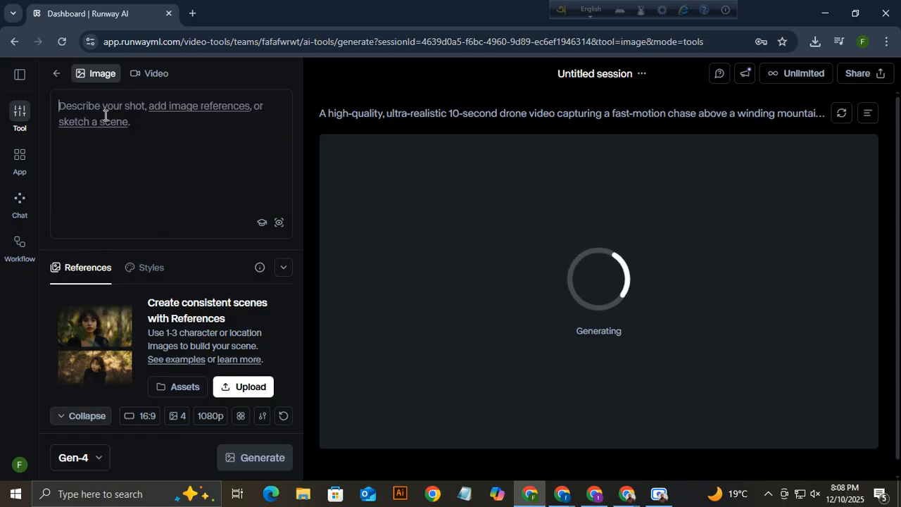
Copy Prompt 2, the urban river at dusk prompt, from the ChatGPT chat.
click(564, 495)
click(407, 374)
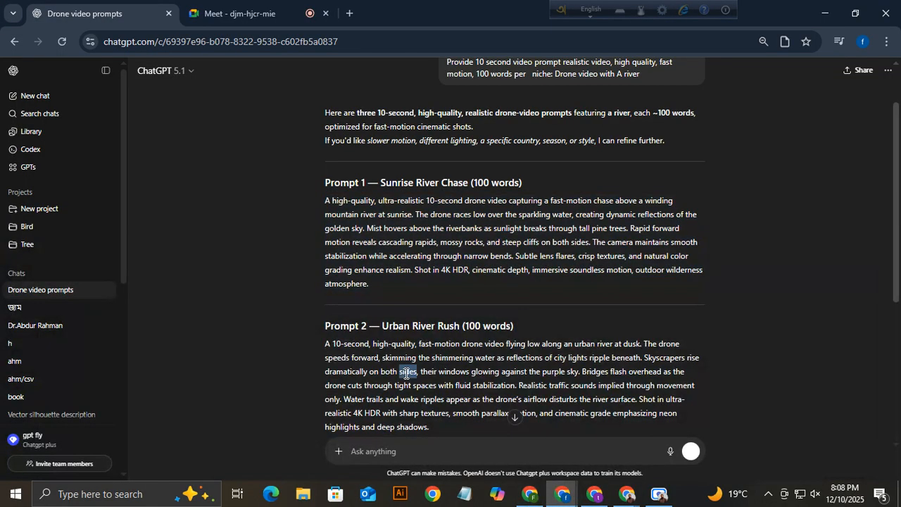
triple_click(406, 375)
Paste it into Runway's prompt, generate, clear the prompt box, and return to ChatGPT.
click(531, 495)
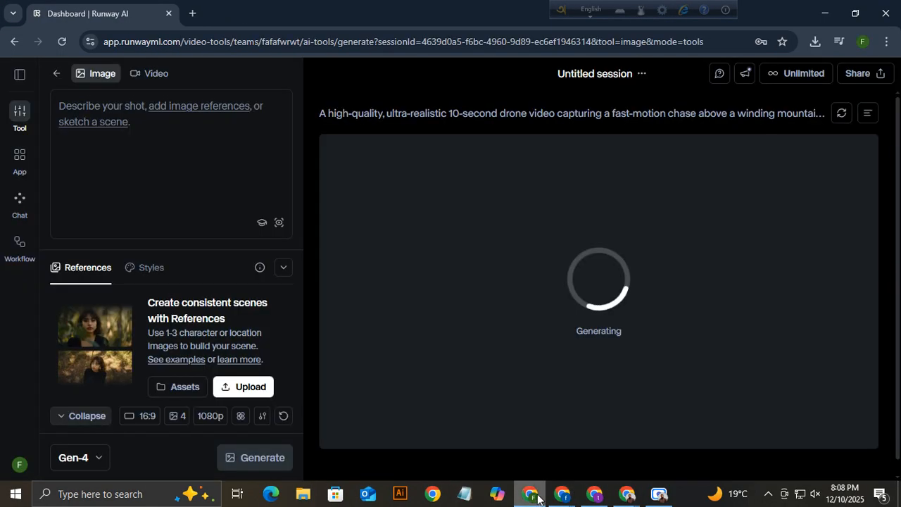
click(71, 104)
key(ctrl+v)
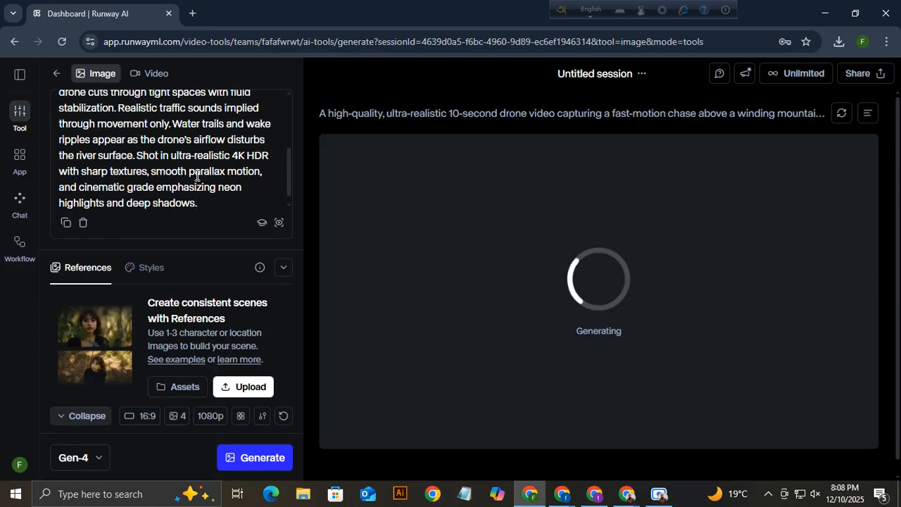
click(254, 457)
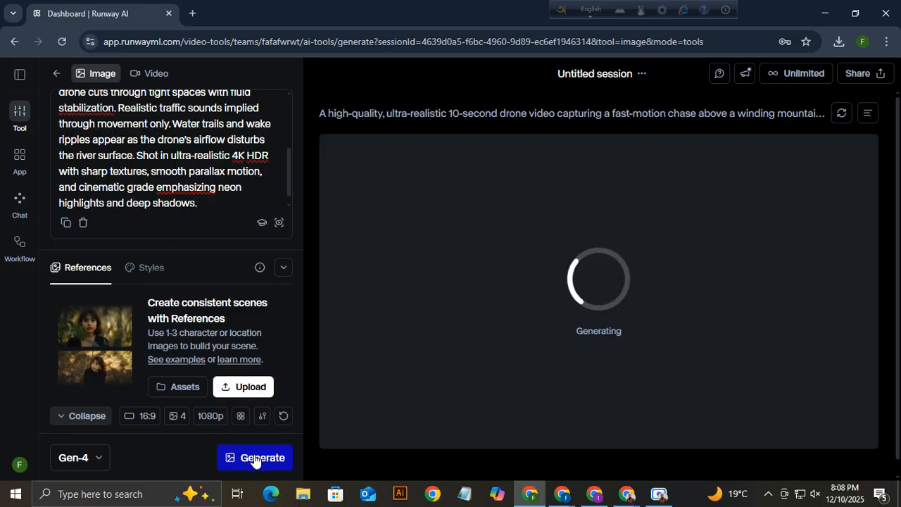
click(83, 222)
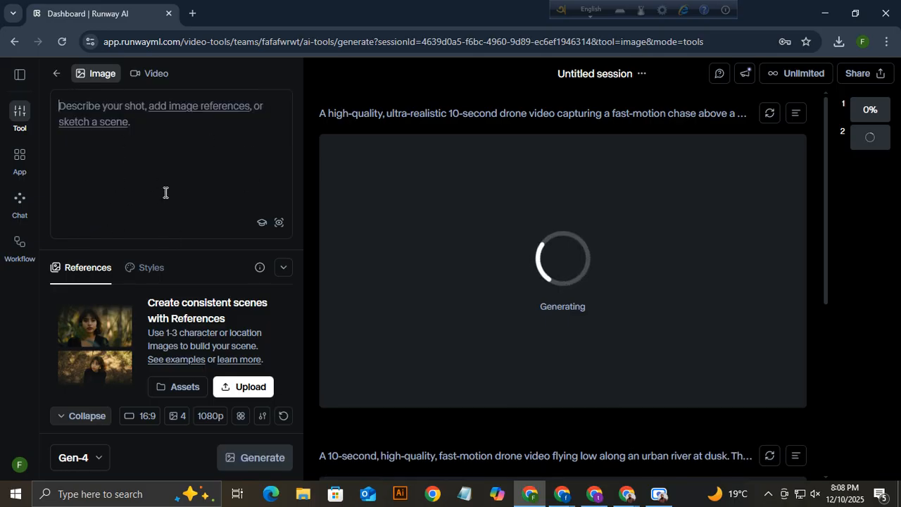
scroll(665, 271, down, 3)
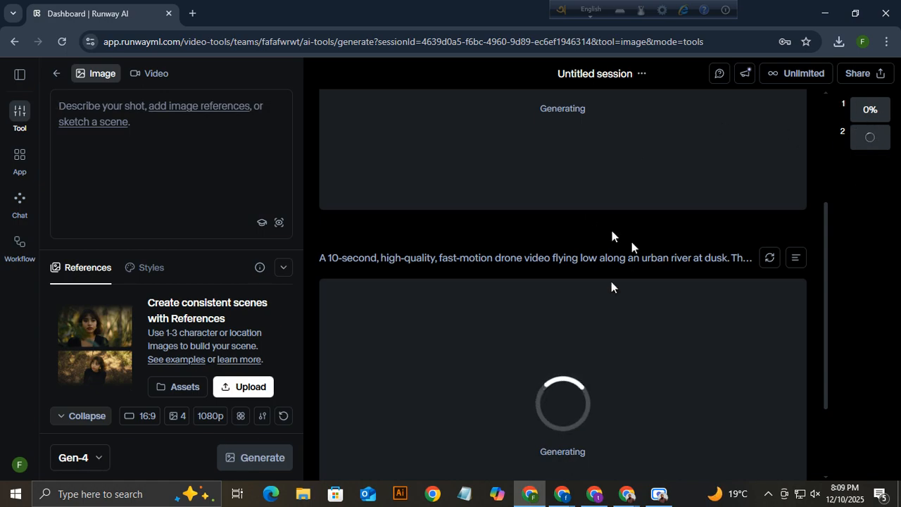
key(alt+Tab)
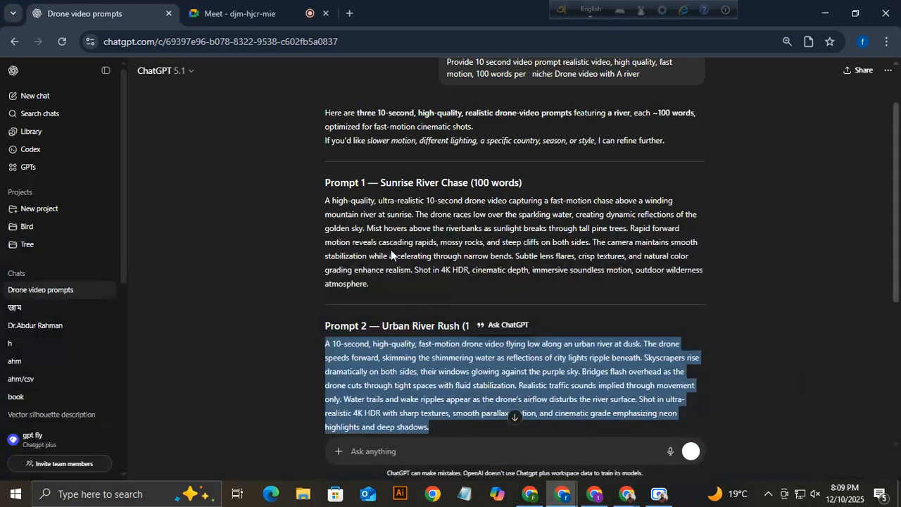
scroll(391, 249, down, 3)
Copy the tropical river Prompt 3 into Runway, generate from it, and clear the prompt box.
triple_click(415, 314)
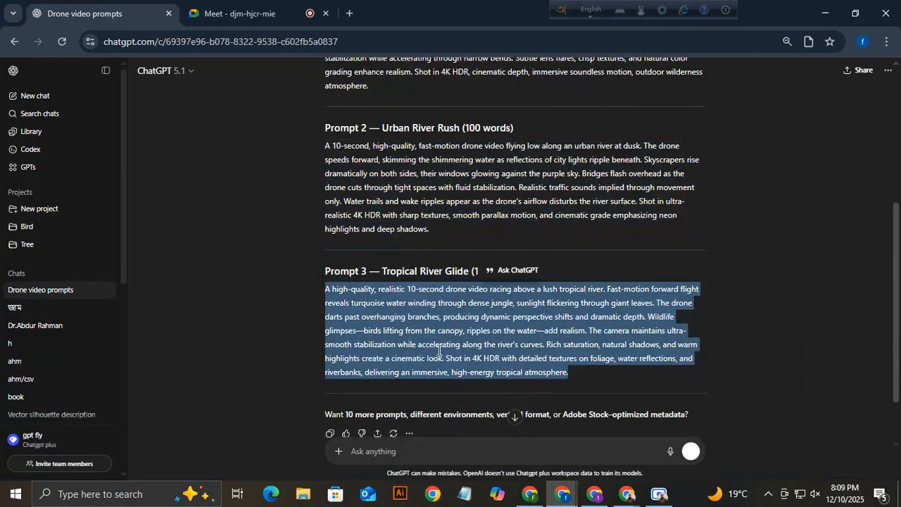
click(529, 493)
click(72, 104)
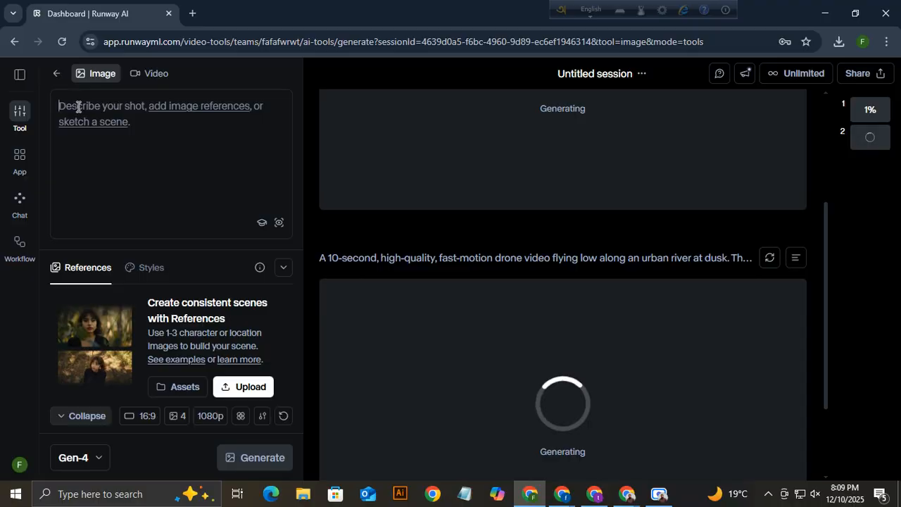
key(ctrl+v)
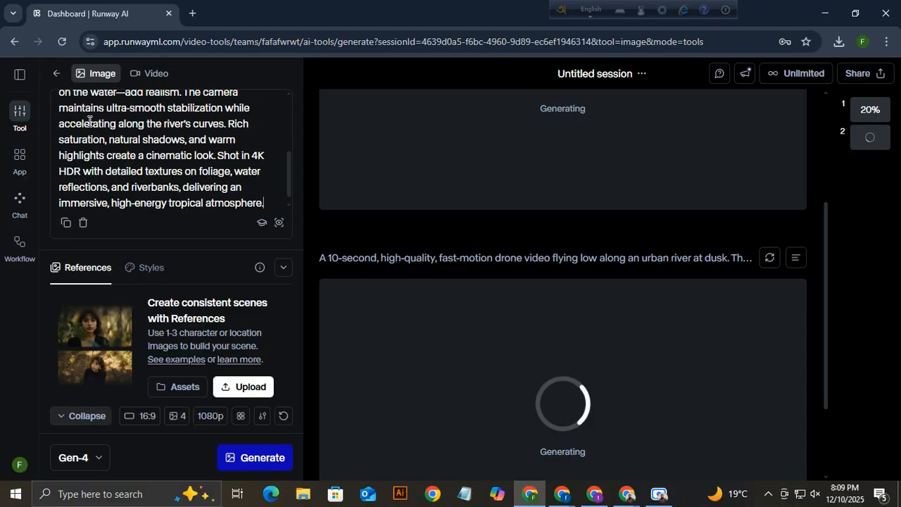
click(257, 456)
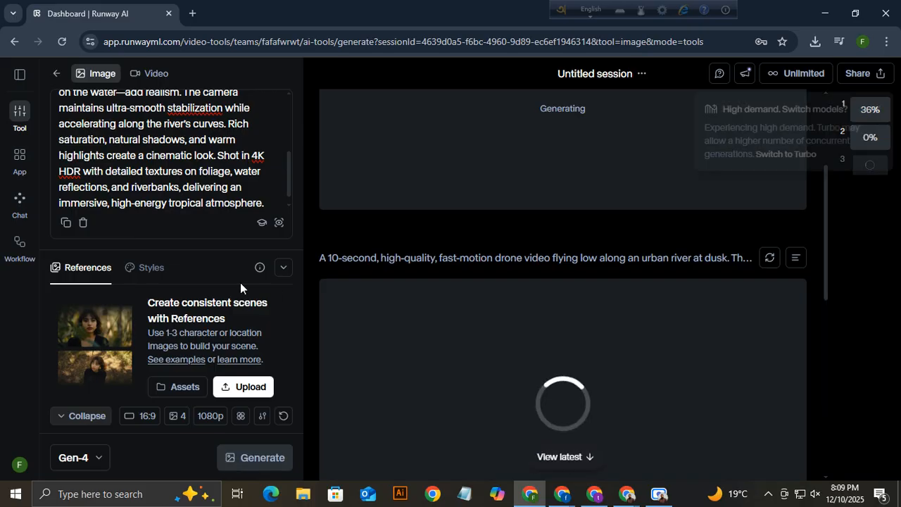
click(83, 222)
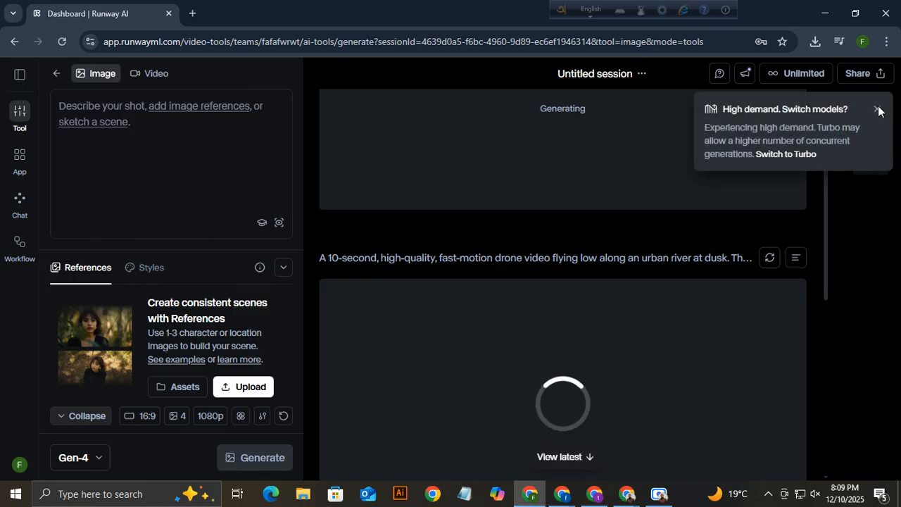
click(569, 495)
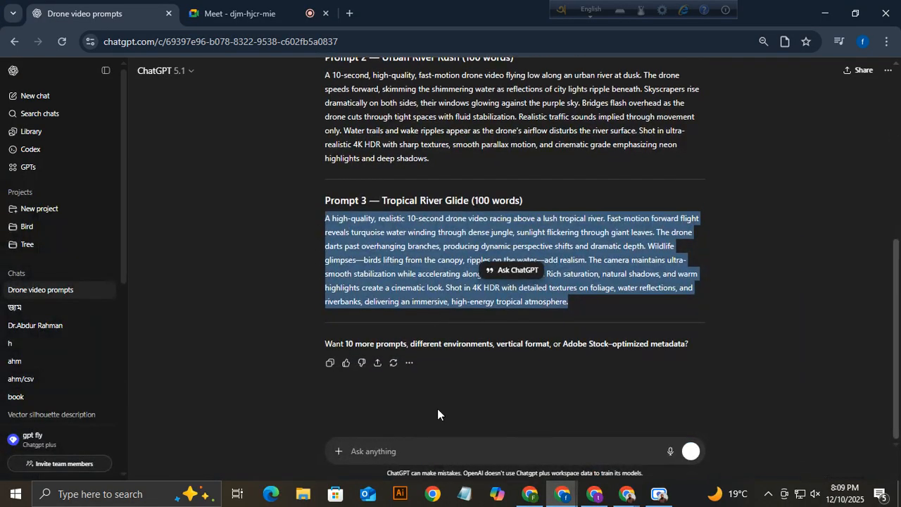
Ask ChatGPT for more prompts and copy the Arctic Glacier River Rush Prompt 4.
click(439, 446)
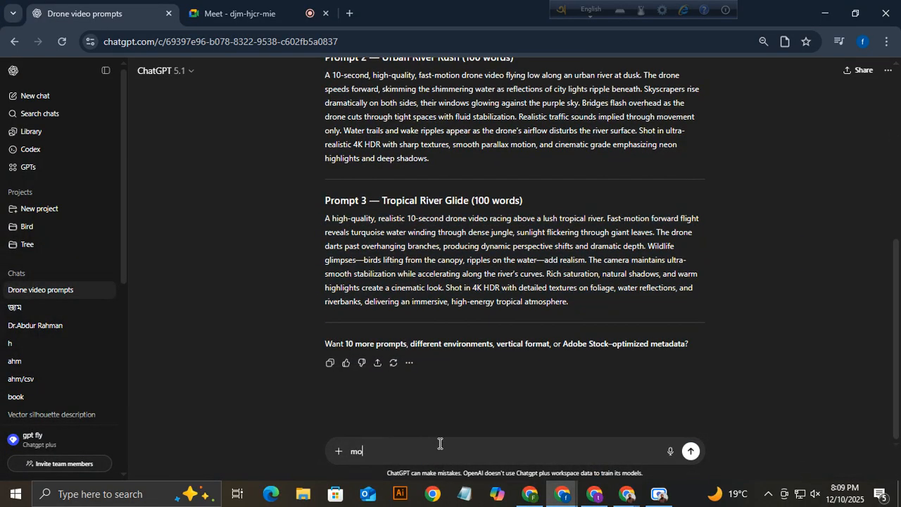
key(Return)
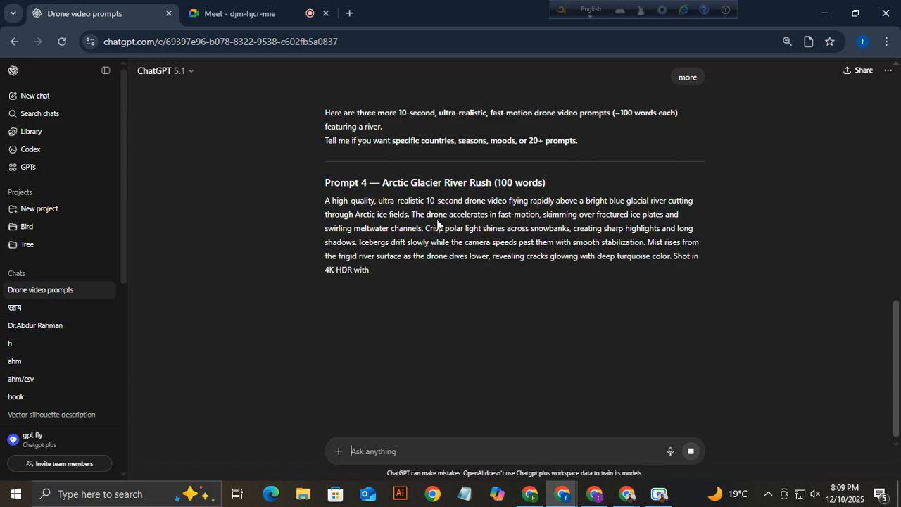
triple_click(437, 224)
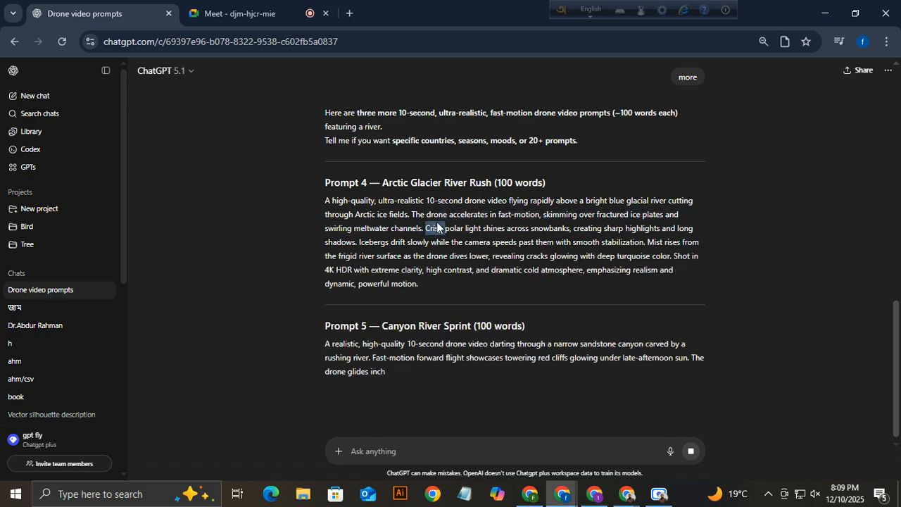
triple_click(436, 224)
click(529, 494)
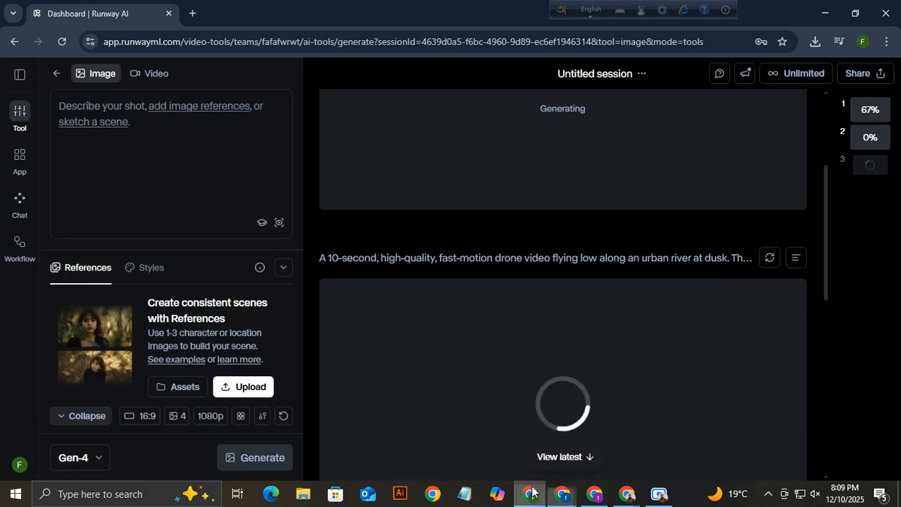
Paste the Arctic glacier river prompt, queue its generation, clear the box, and dismiss the high-demand notice.
click(92, 104)
key(ctrl+v)
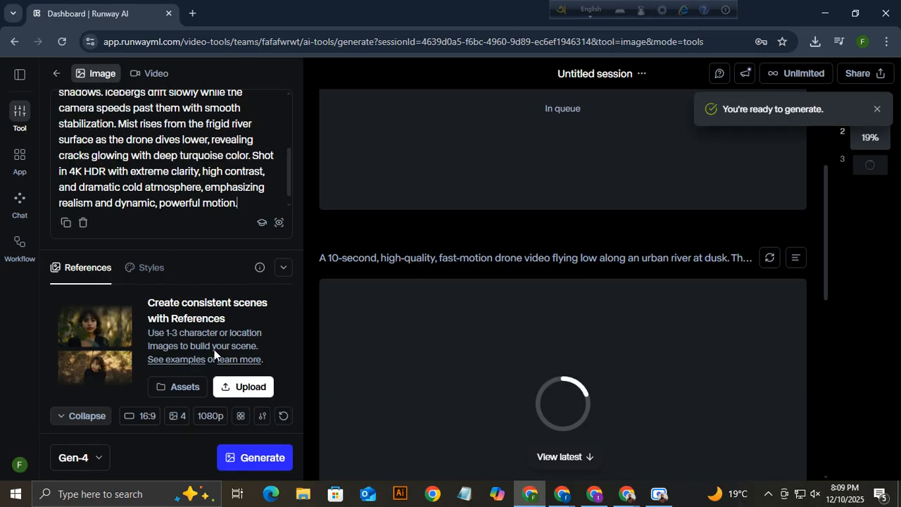
click(252, 458)
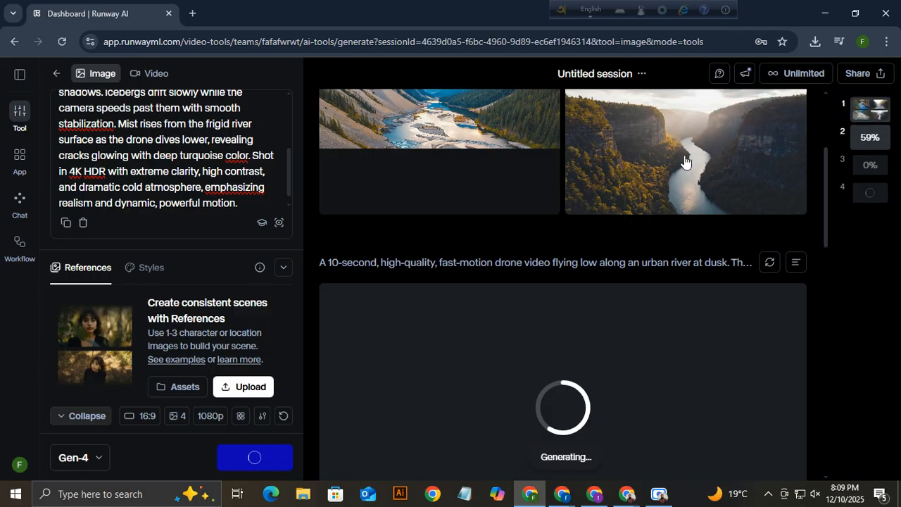
click(251, 459)
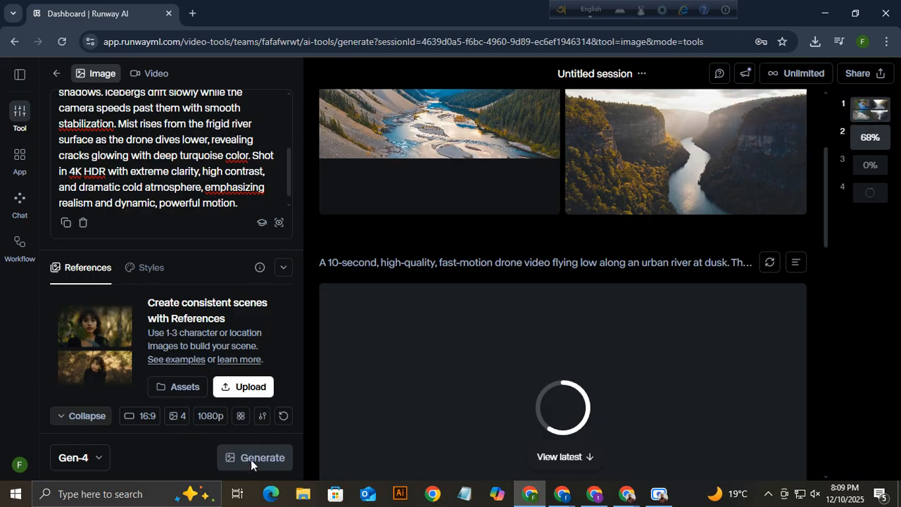
click(84, 224)
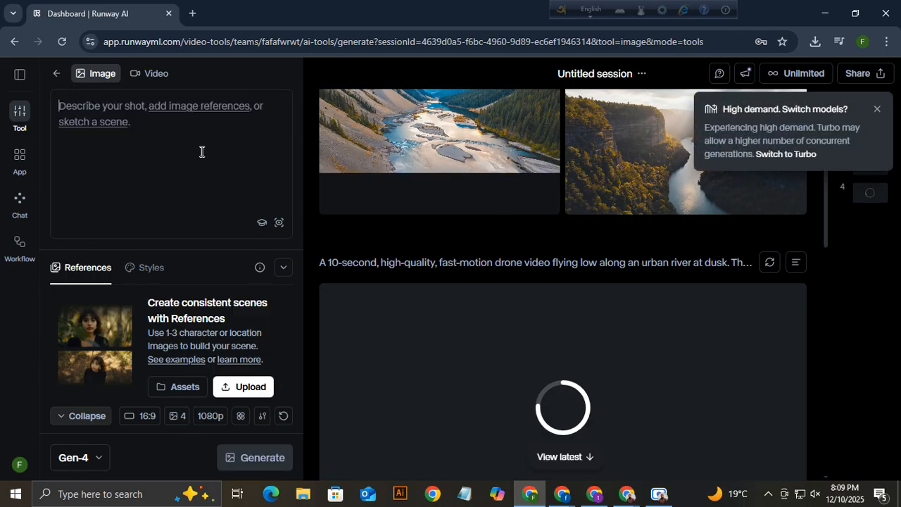
click(877, 109)
scroll(733, 215, up, 3)
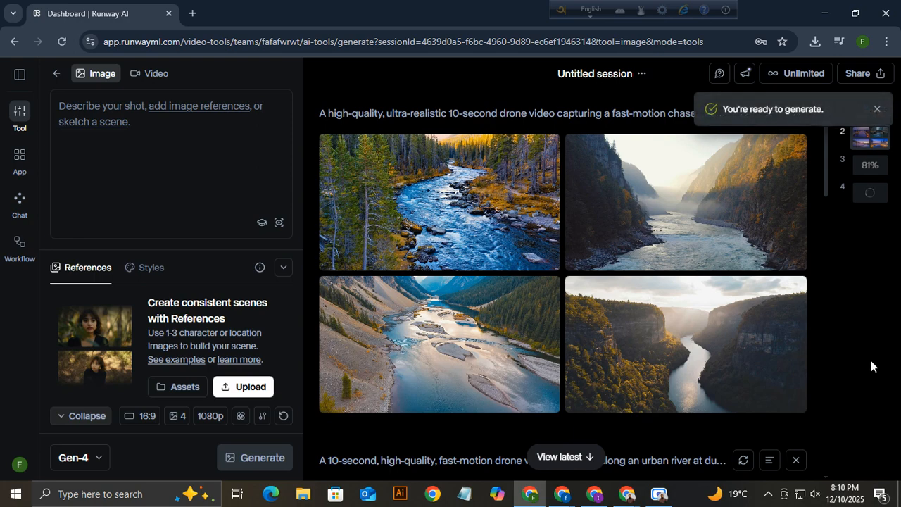
mouse_move(433, 226)
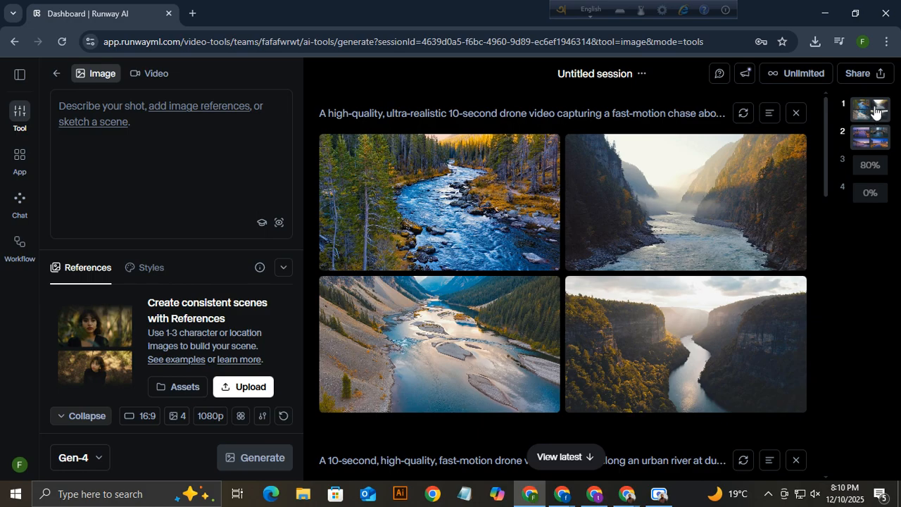
click(871, 137)
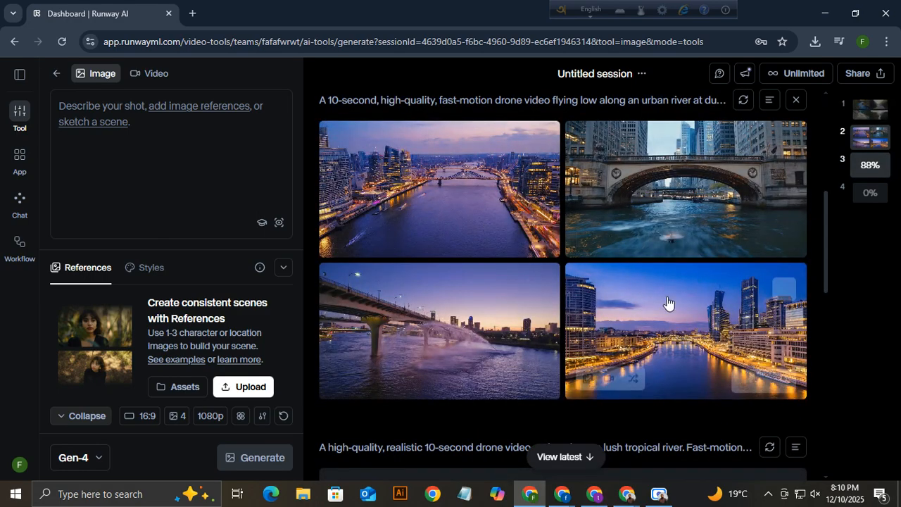
click(867, 166)
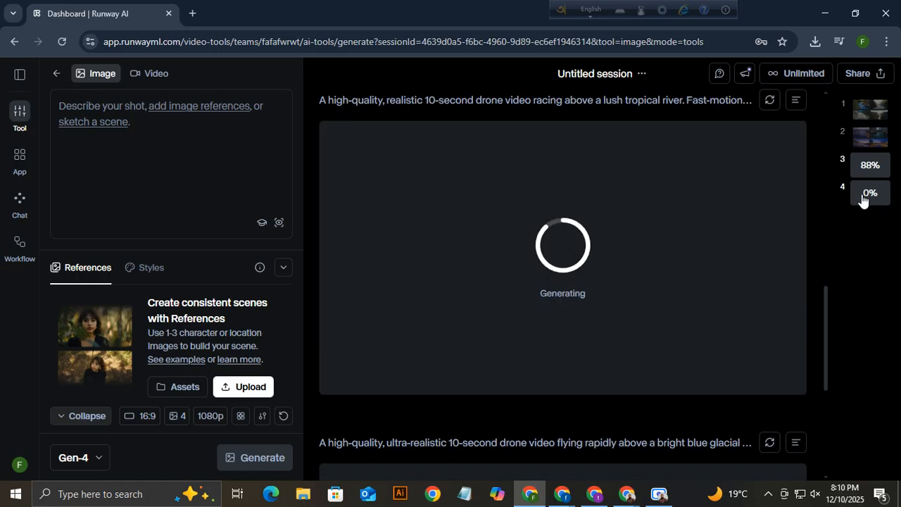
click(865, 197)
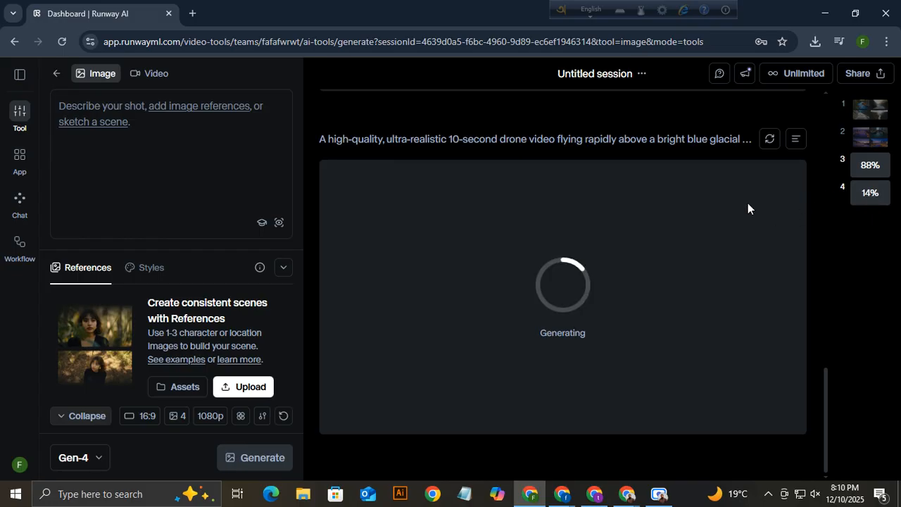
click(872, 118)
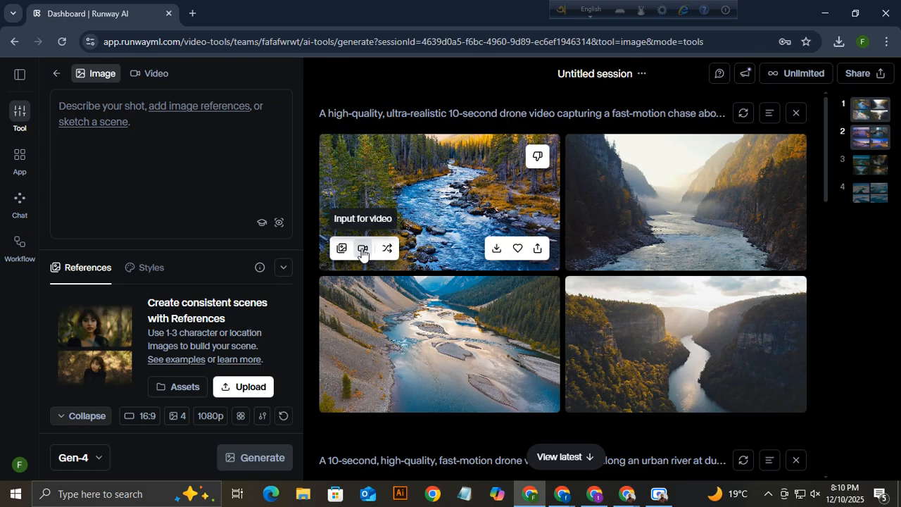
Download the first forest river image and send it as input for a Gen-4 video.
click(497, 250)
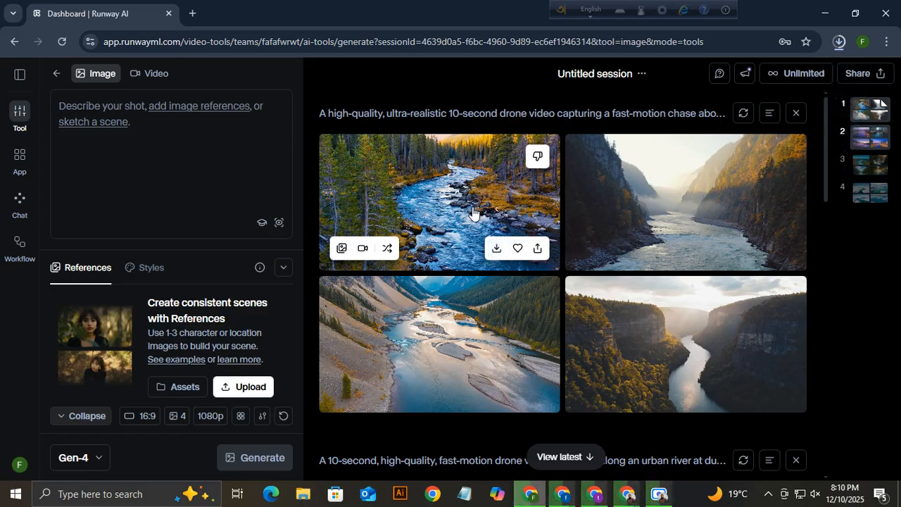
click(838, 42)
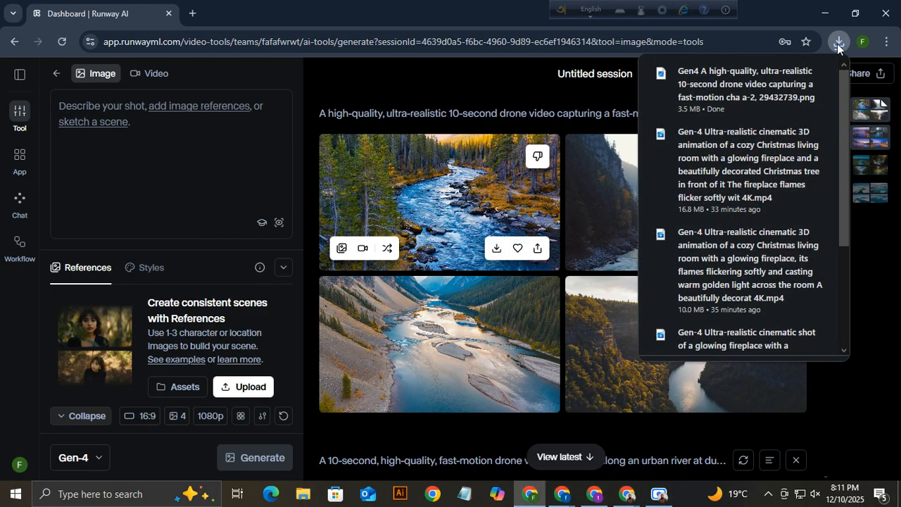
click(469, 80)
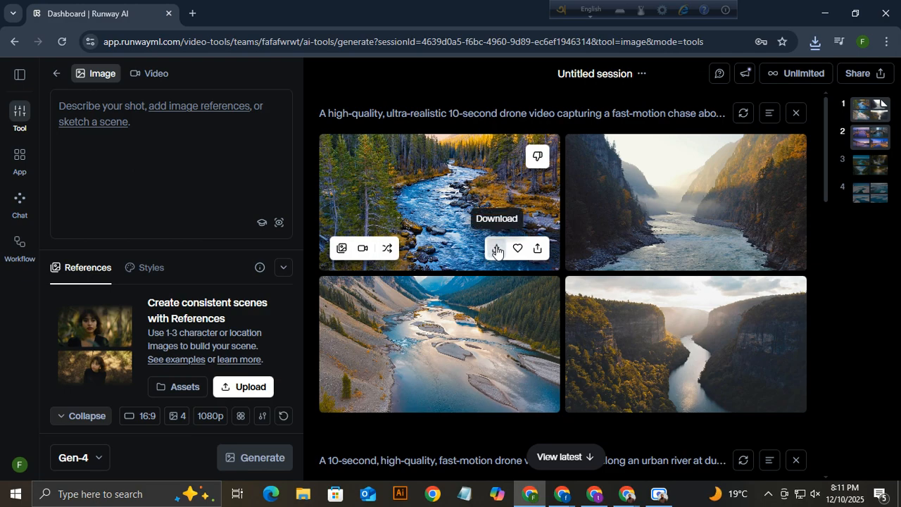
click(363, 250)
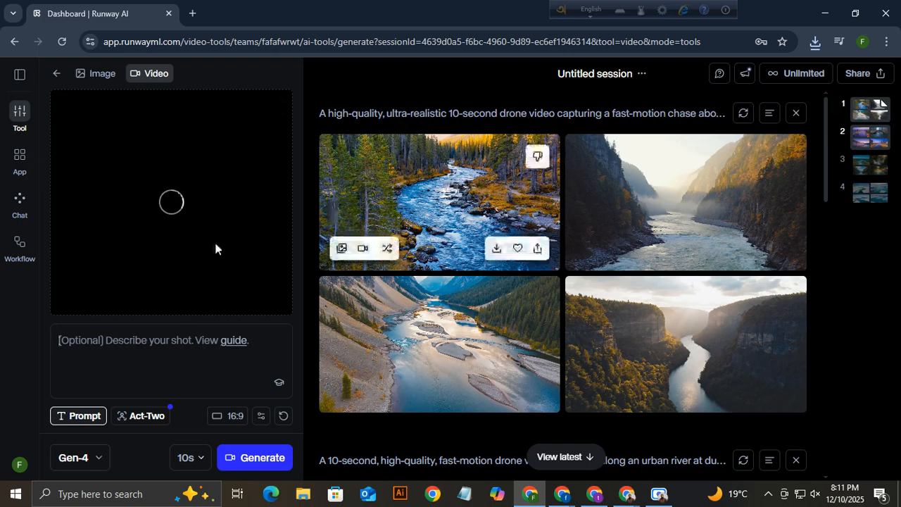
Show the downloaded forest river image in the new vid folder and drop it into ChatGPT.
click(816, 44)
click(774, 98)
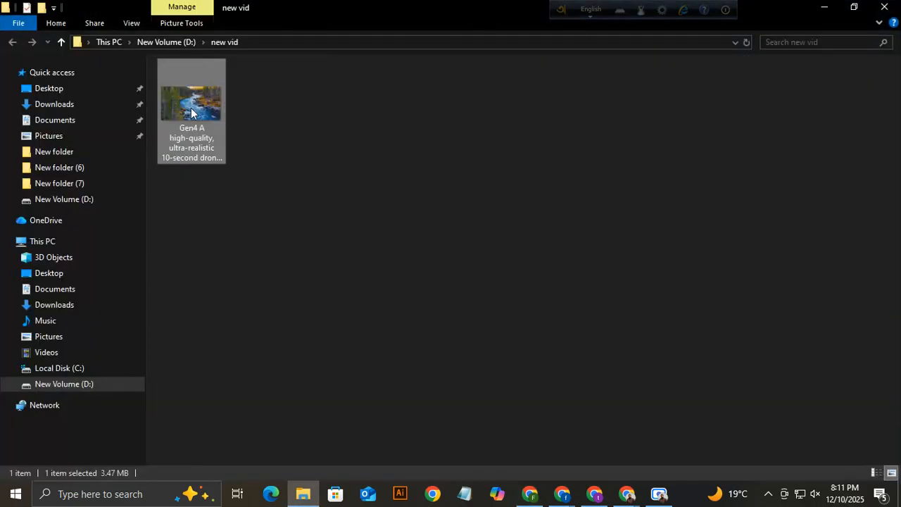
drag(191, 107, 628, 496)
mouse_move(561, 496)
drag(561, 495, 407, 419)
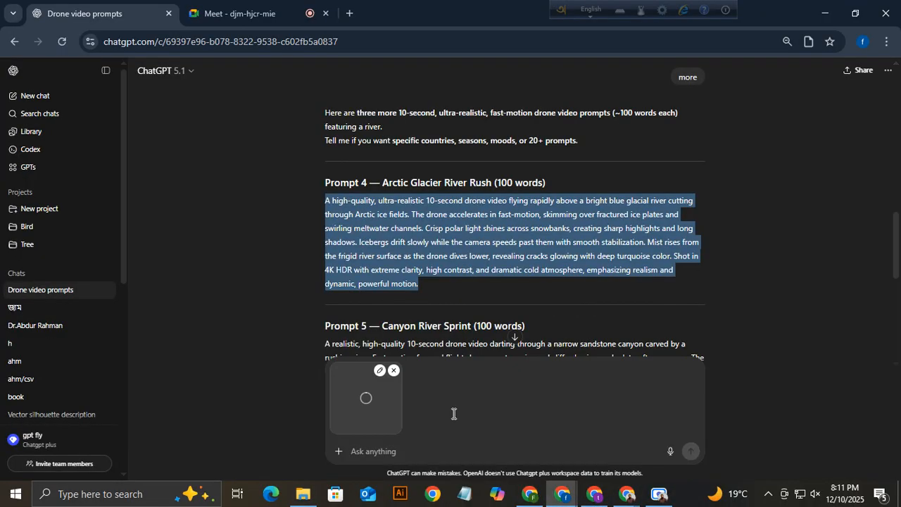
Send the forest river image with 'make 10 second video prompt' and read the reply.
click(380, 452)
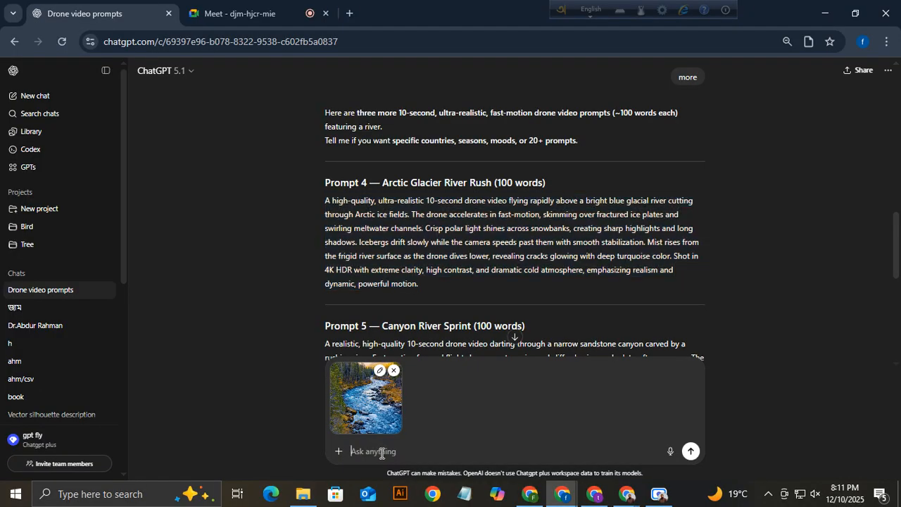
text(make 10 second video prompt)
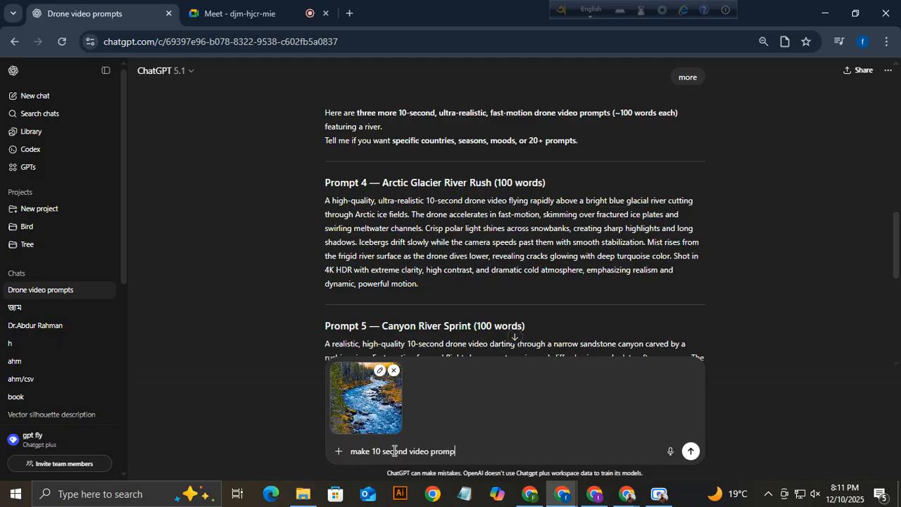
click(691, 450)
scroll(621, 198, up, 1)
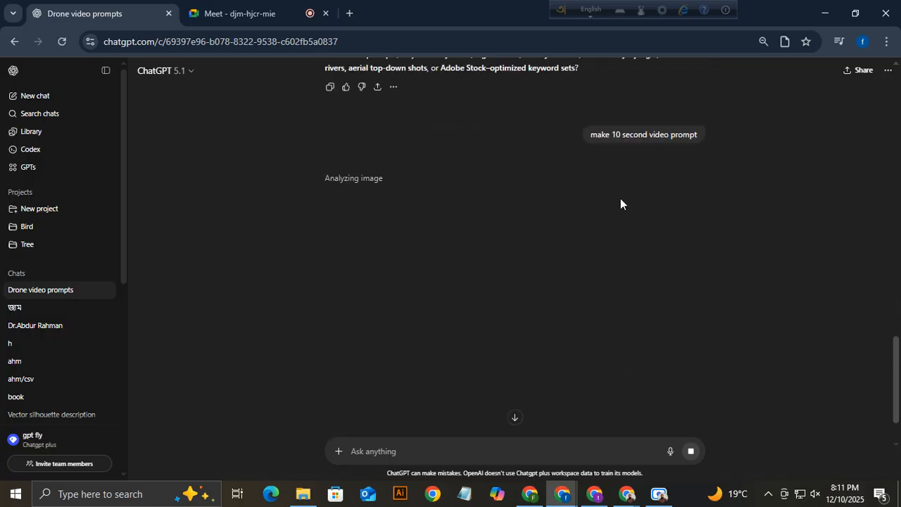
scroll(648, 210, up, 1)
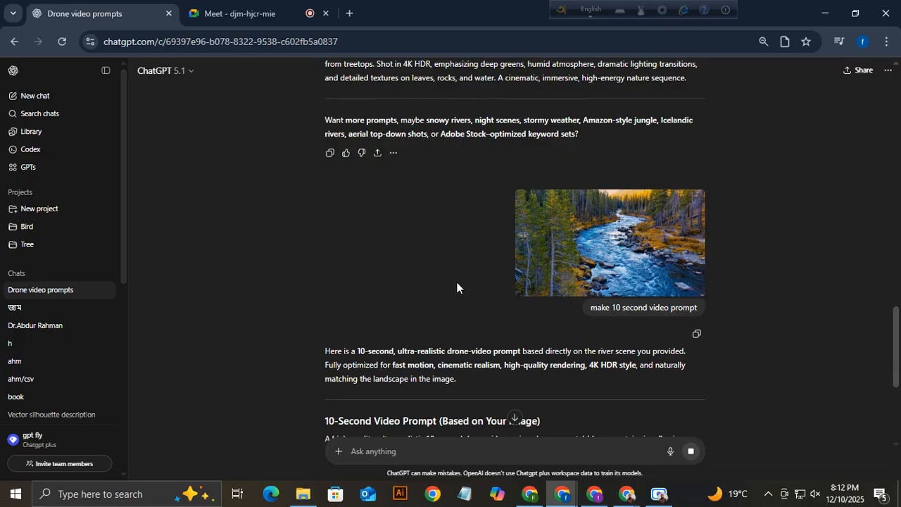
scroll(459, 360, down, 2)
scroll(459, 359, down, 2)
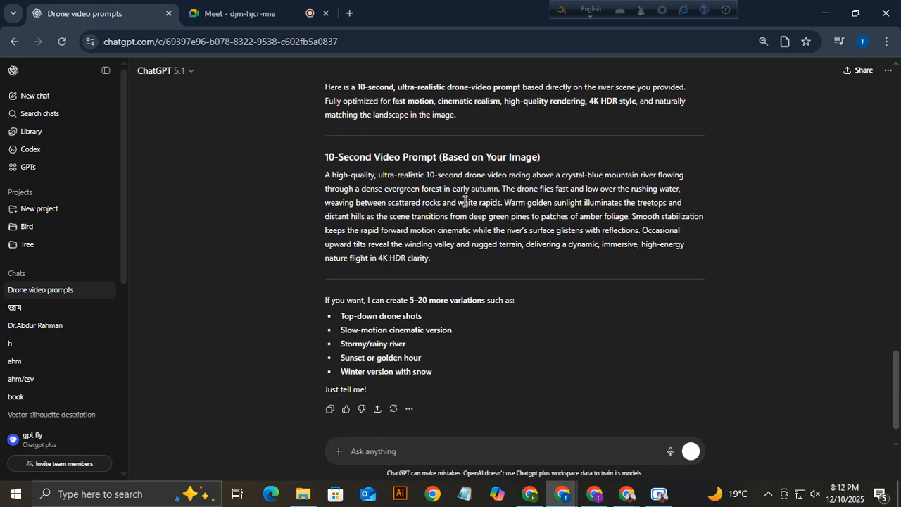
Copy ChatGPT's crystal-blue mountain river prompt and paste it into Runway's video prompt box.
triple_click(465, 203)
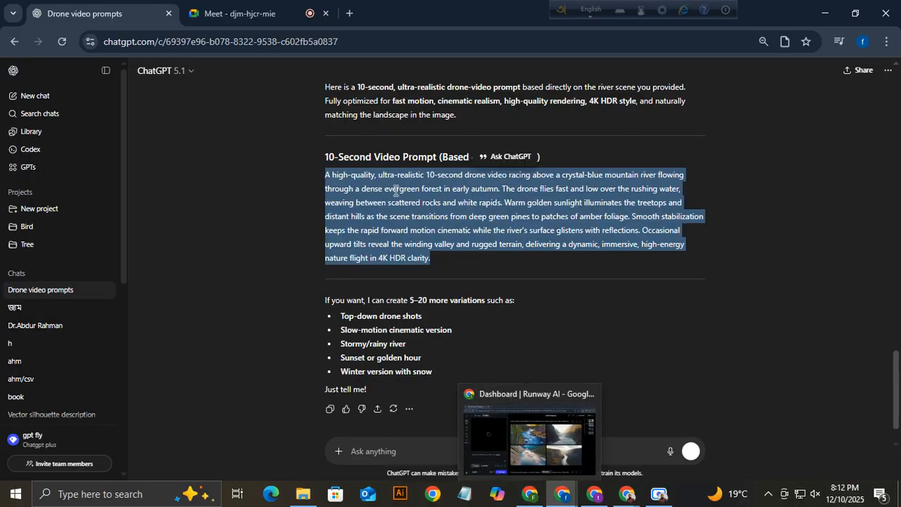
click(529, 495)
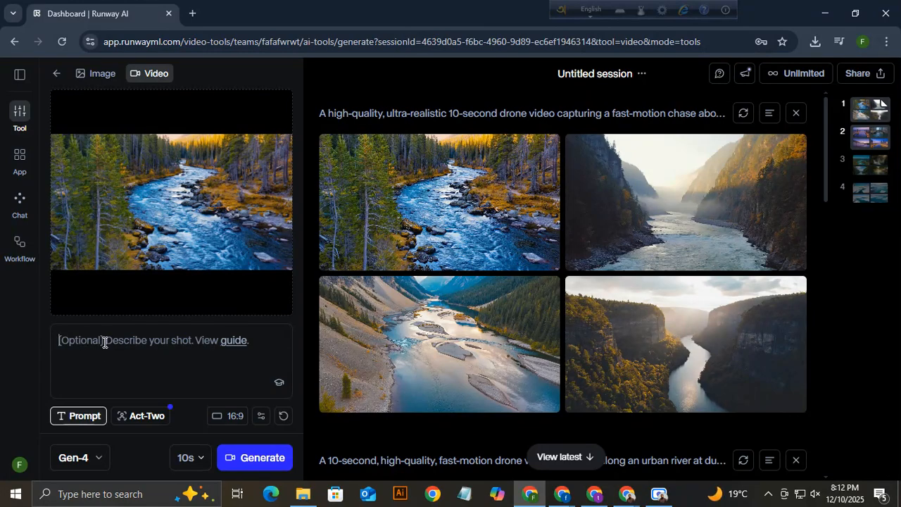
key(ctrl+v)
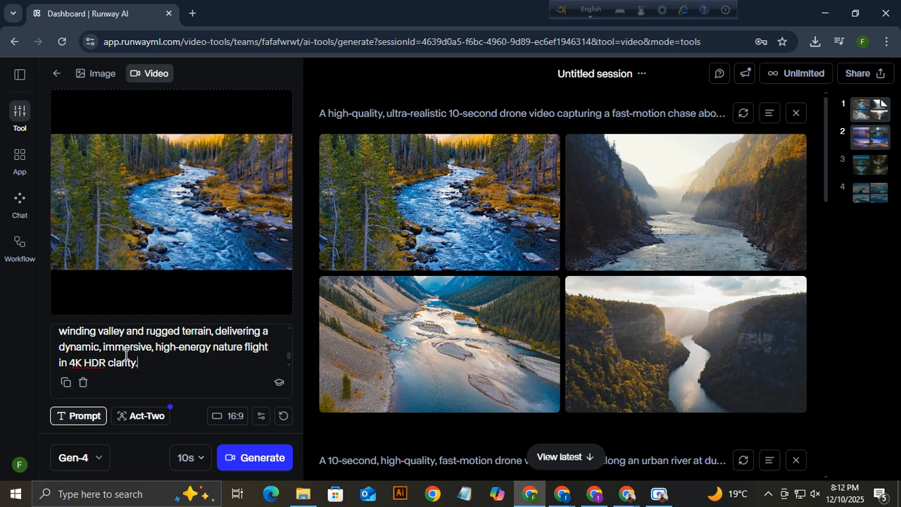
drag(147, 362, 46, 324)
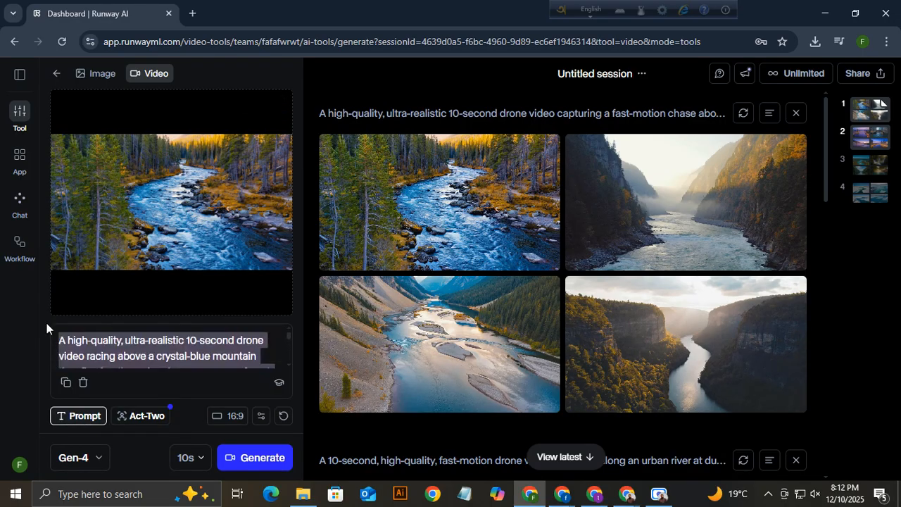
Select the entire previous prompt in the shot description box and delete it.
click(113, 337)
mouse_move(496, 244)
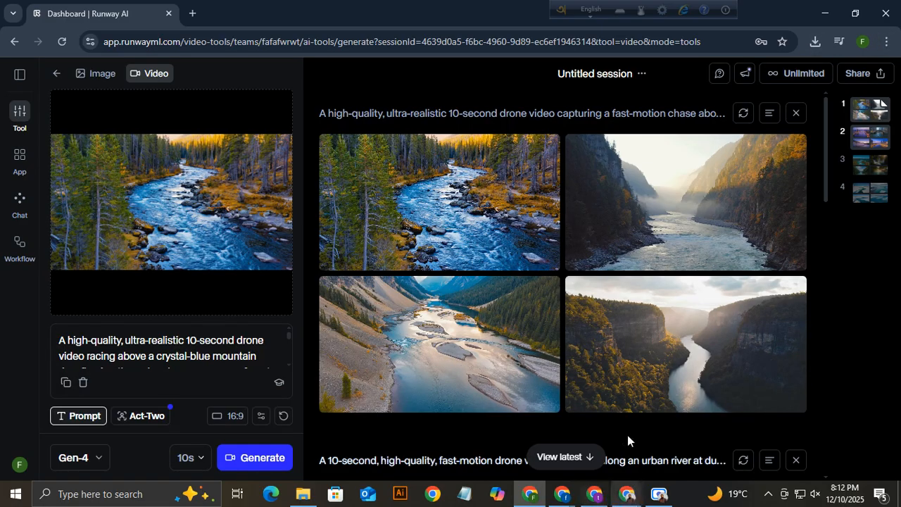
mouse_move(459, 241)
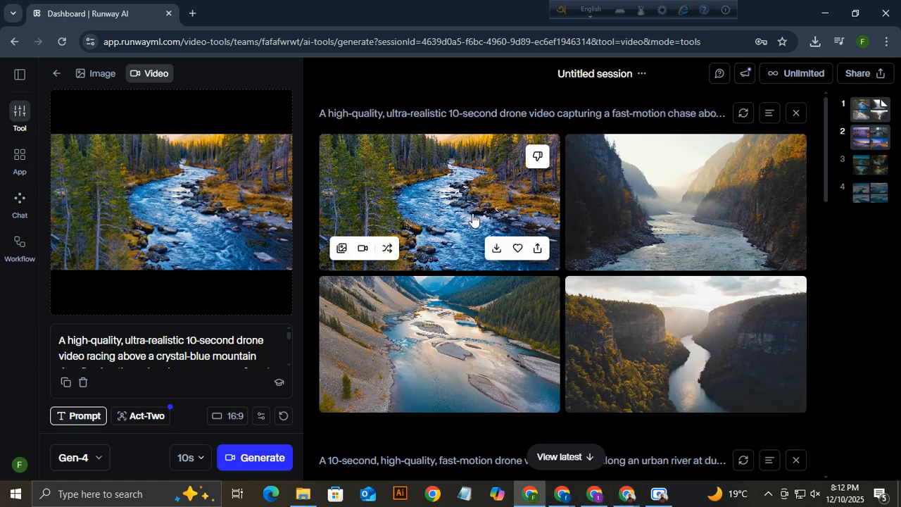
mouse_move(458, 341)
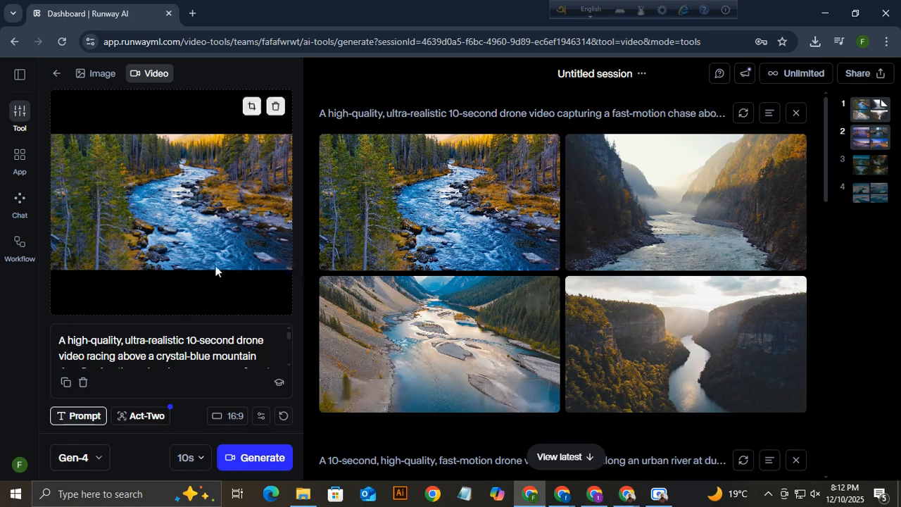
mouse_move(178, 241)
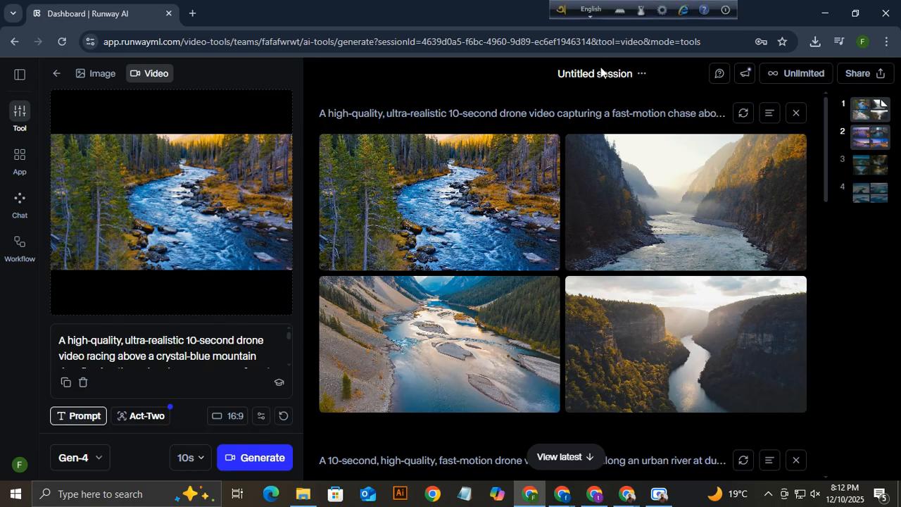
mouse_move(380, 251)
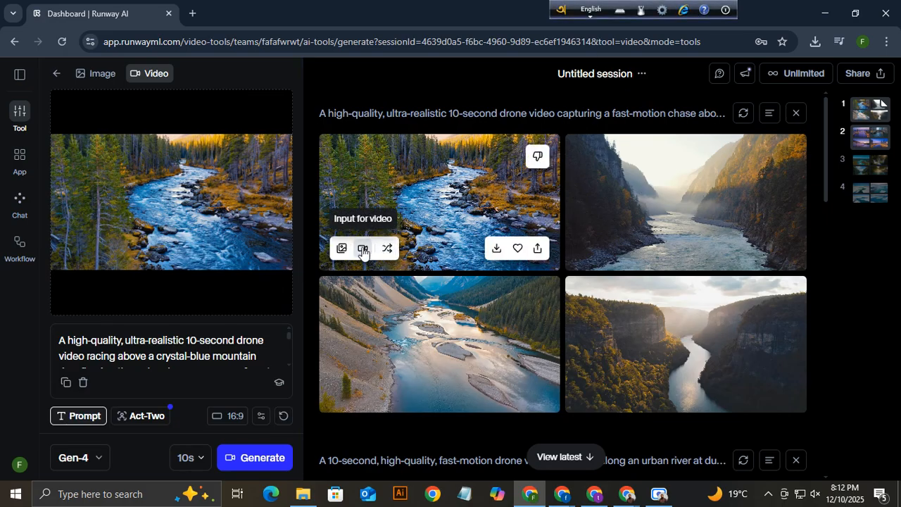
triple_click(147, 350)
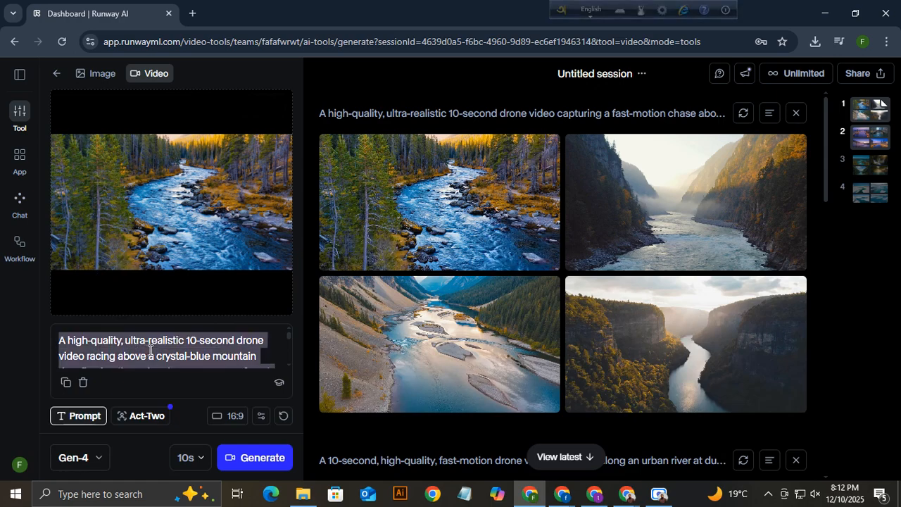
key(BackSpace)
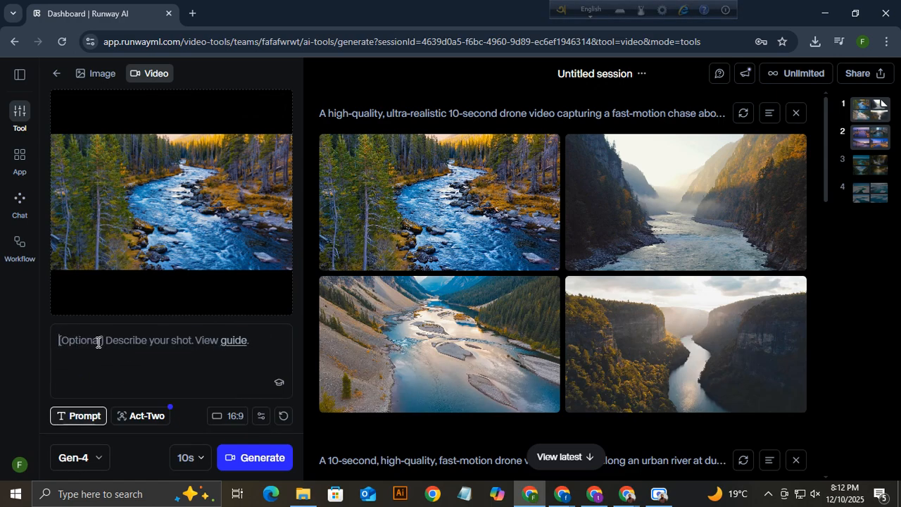
mouse_move(179, 278)
Paste the drone flight prompt, keep the duration at 10 seconds, and generate the Gen-4 video.
key(ctrl+v)
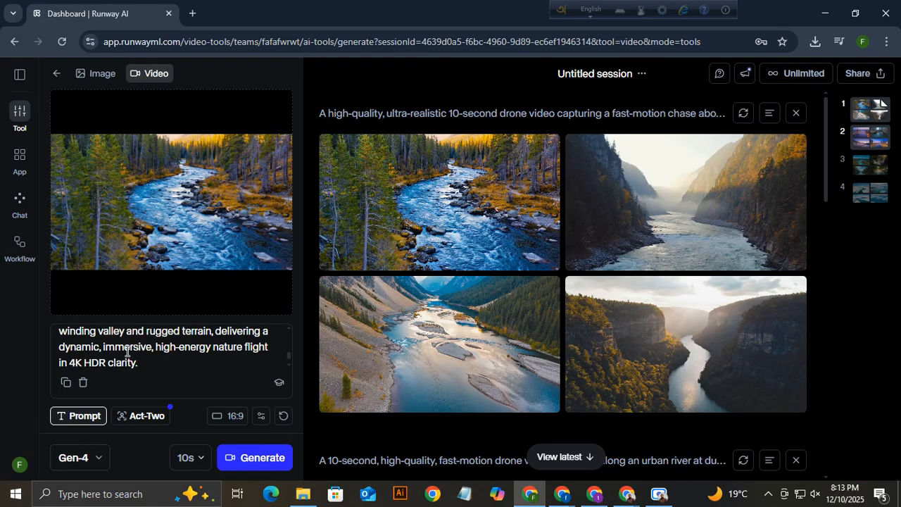
scroll(130, 361, up, 3)
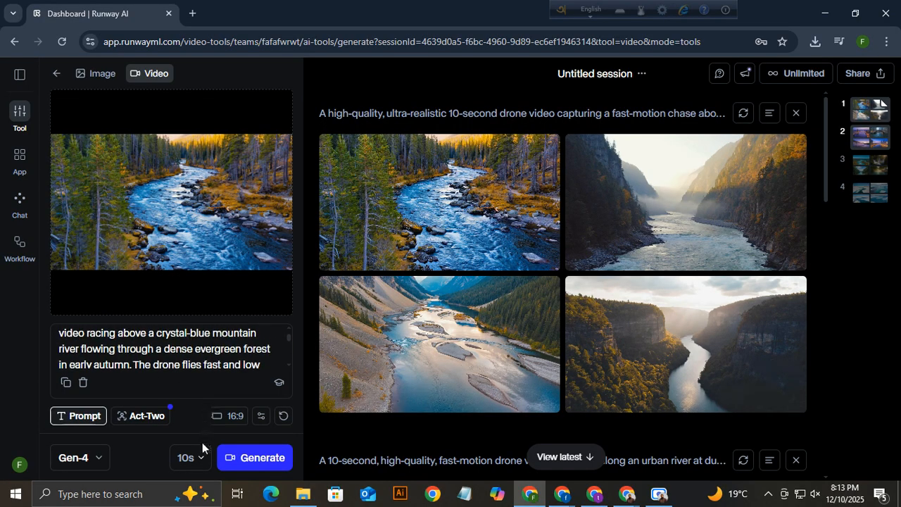
click(189, 462)
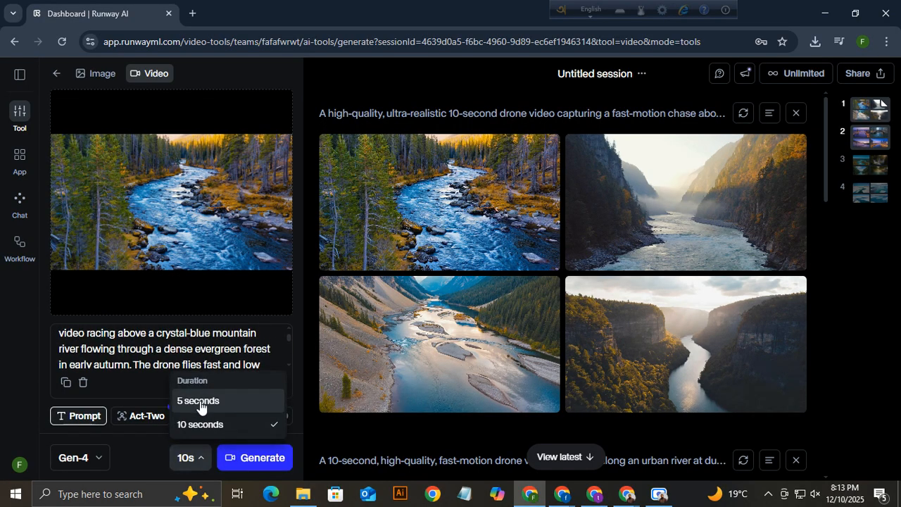
click(201, 426)
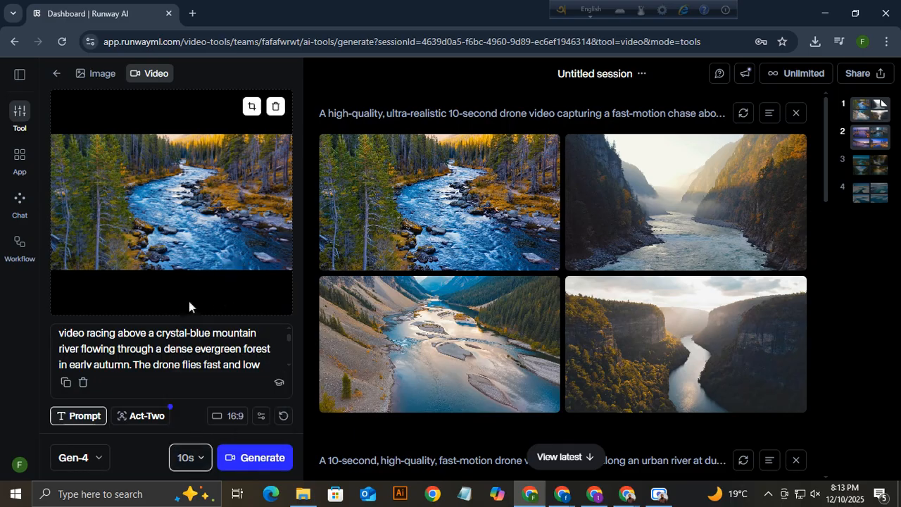
click(20, 343)
click(258, 460)
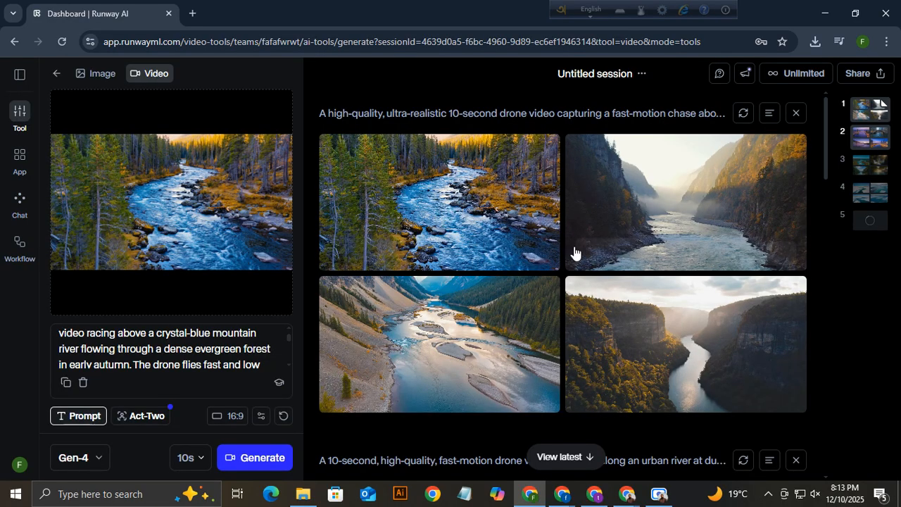
Hide the forest river results and clear the input image and prompt.
click(797, 115)
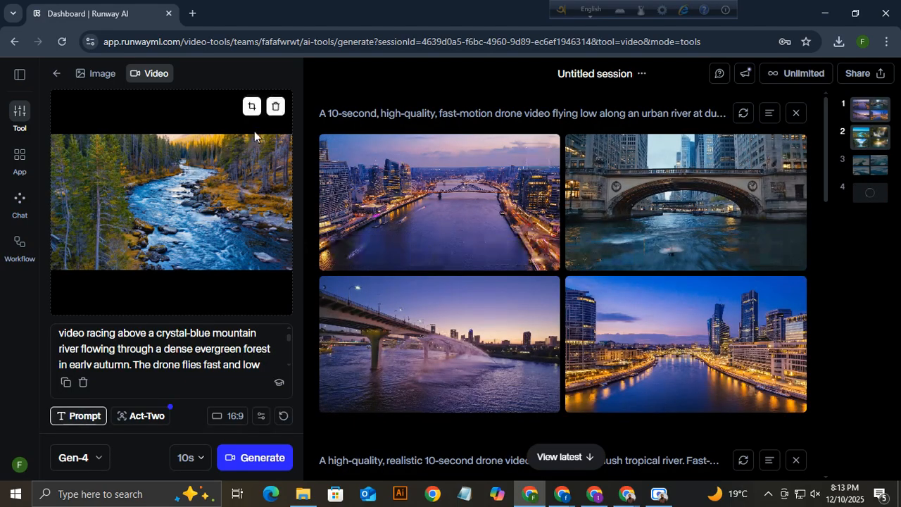
click(277, 107)
click(83, 383)
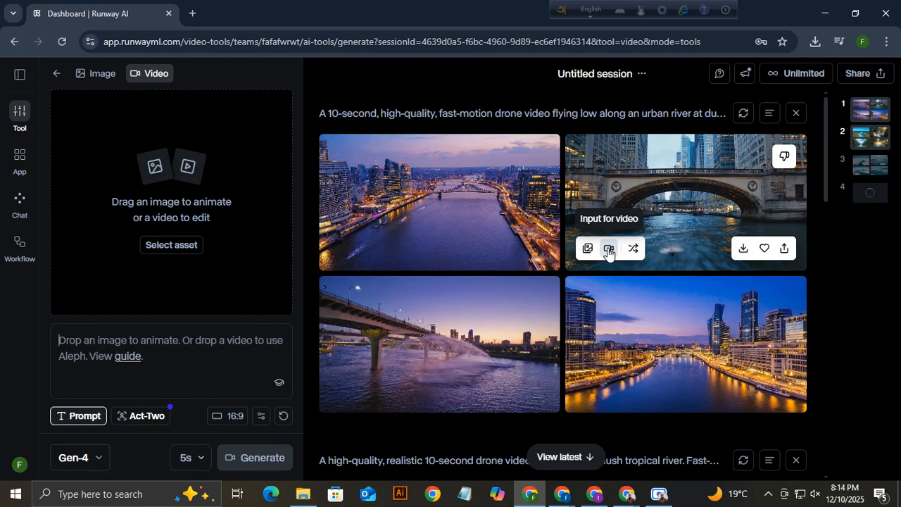
Generate a 10-second video from the city bridge image, then remove that image from the input.
click(609, 252)
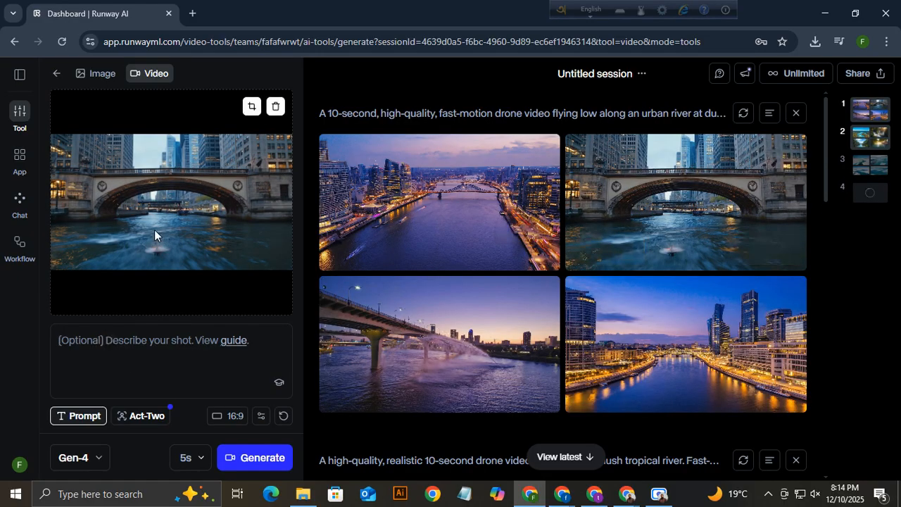
click(201, 464)
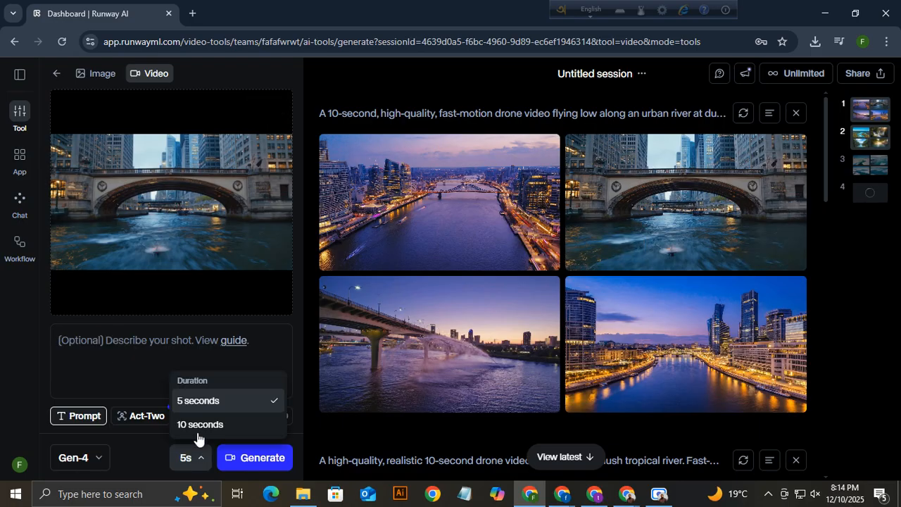
click(195, 426)
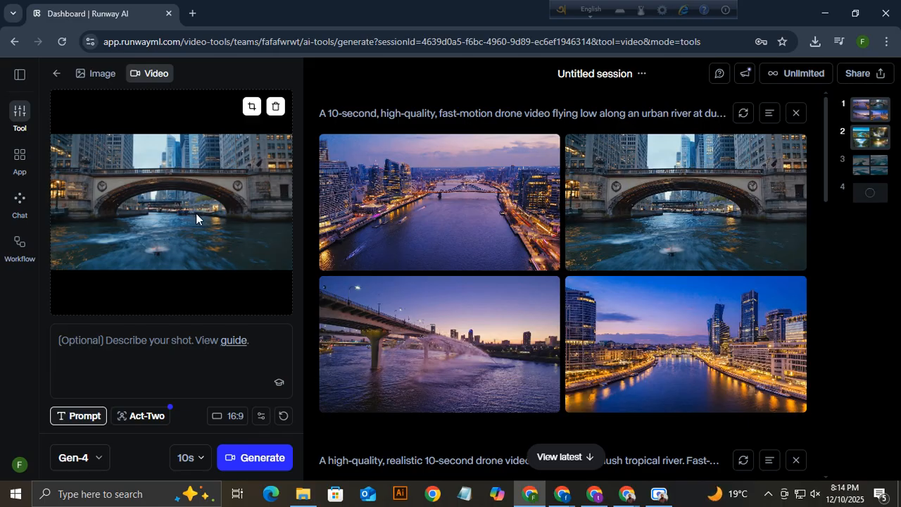
click(260, 460)
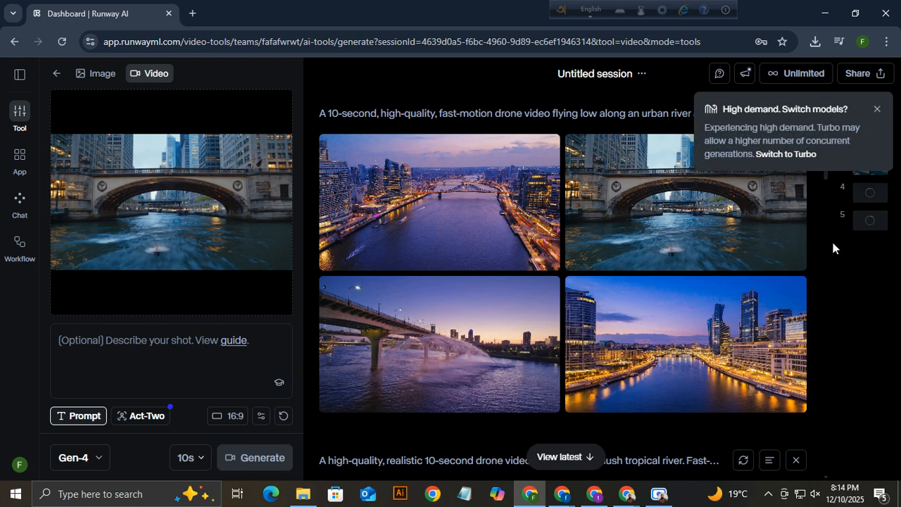
click(877, 110)
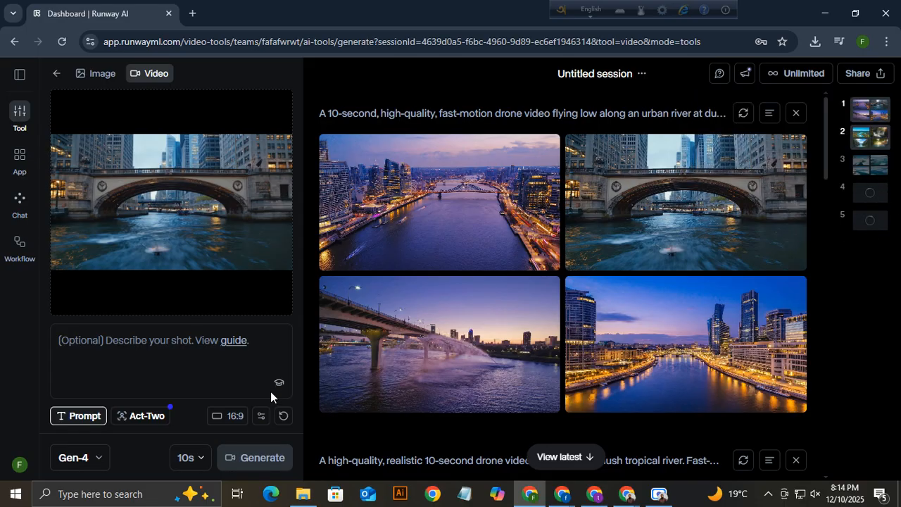
click(276, 106)
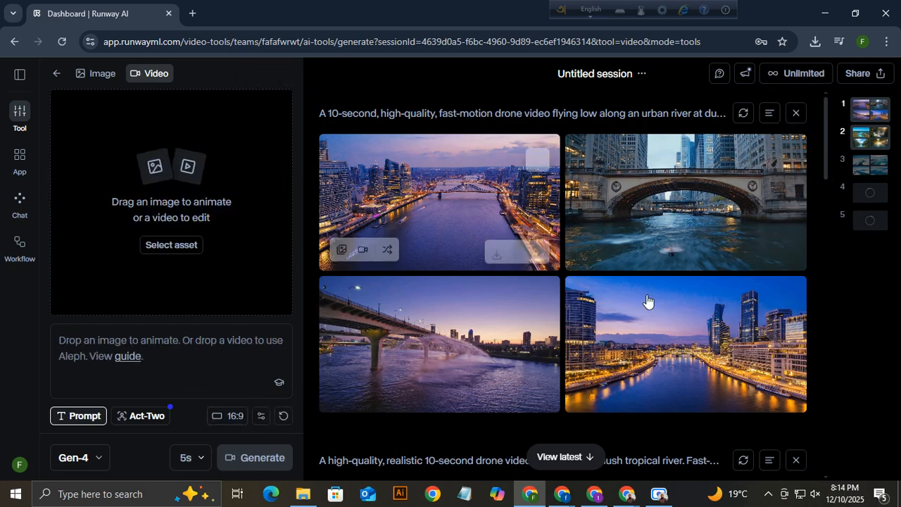
Hide the urban river row and load the sunlit mangrove river image as input at 10 seconds.
click(796, 114)
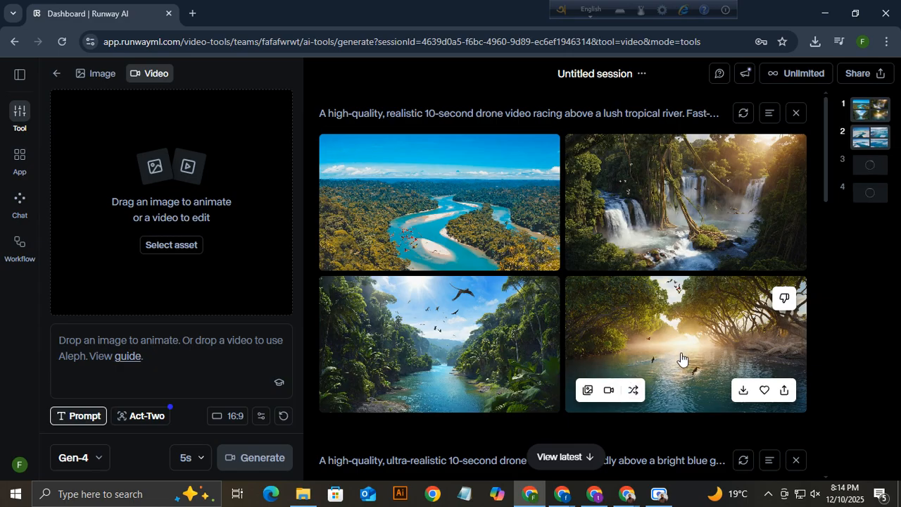
mouse_move(671, 199)
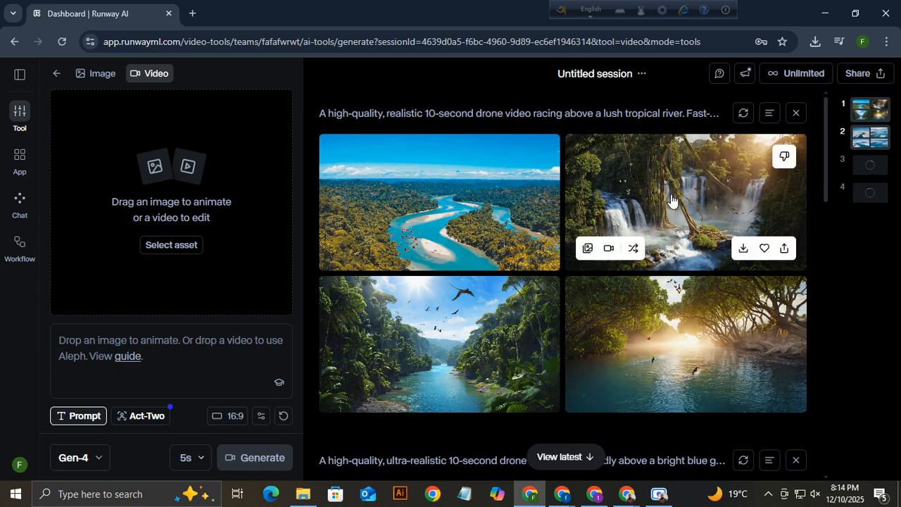
mouse_move(692, 371)
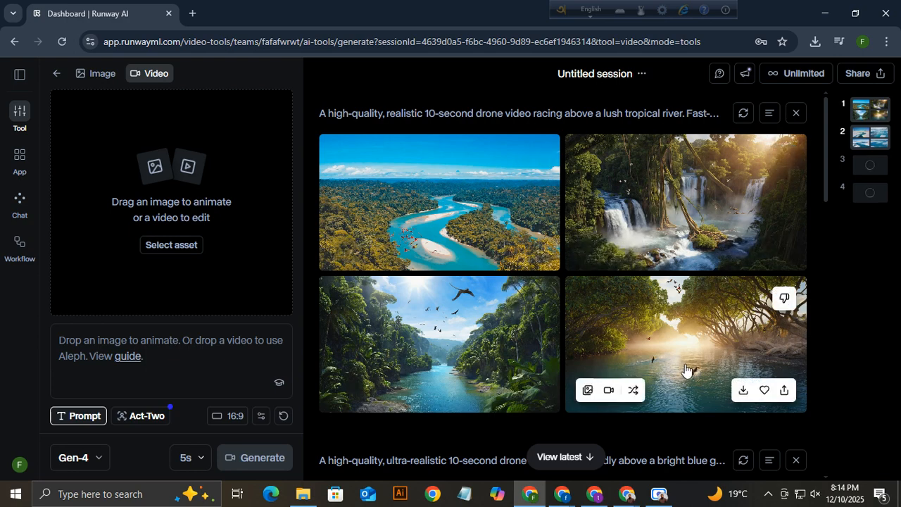
click(610, 391)
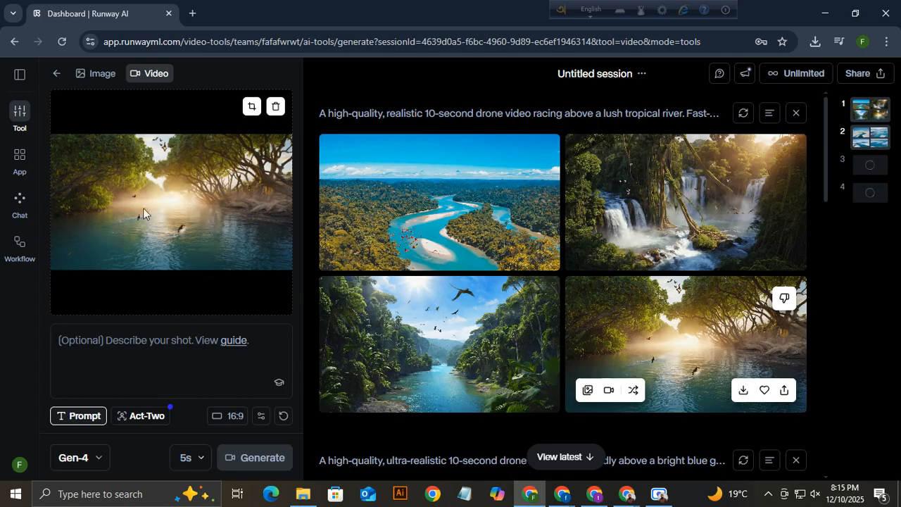
click(191, 459)
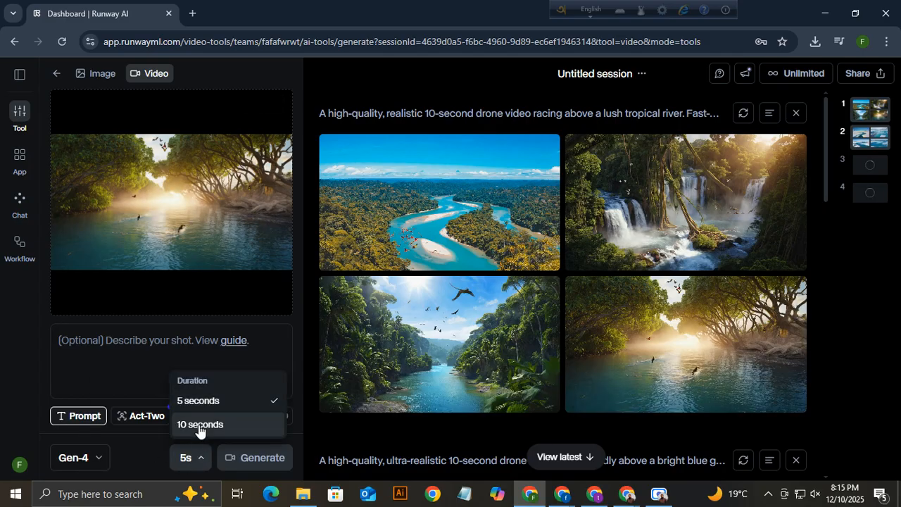
click(200, 427)
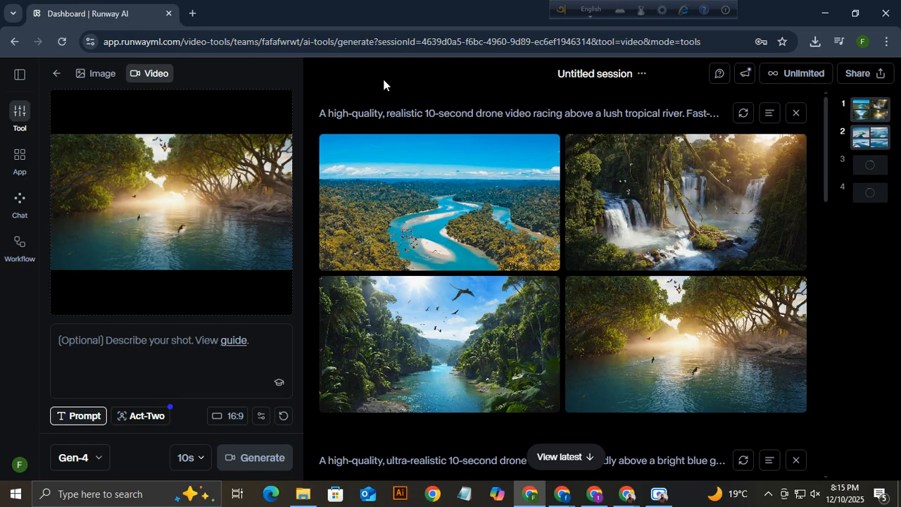
Compare the Credits and Explore generation modes and check the 2,250 credit balance.
click(802, 76)
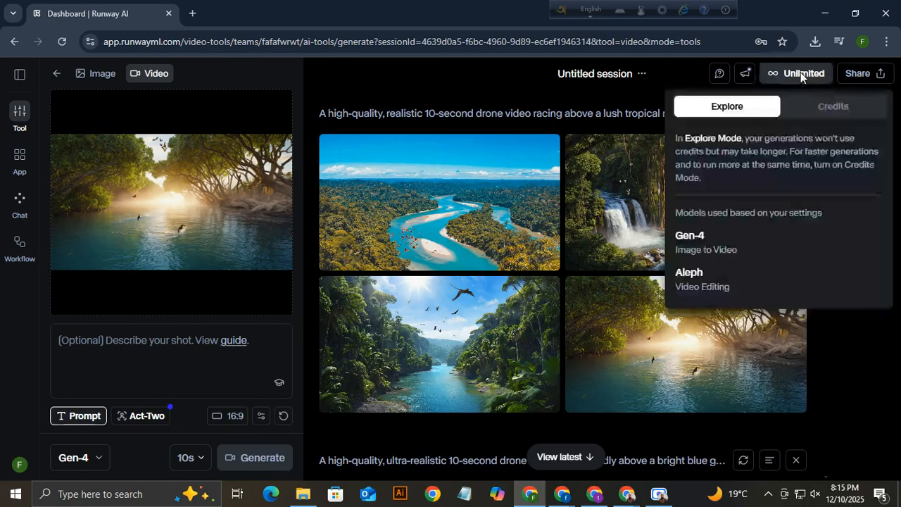
click(838, 108)
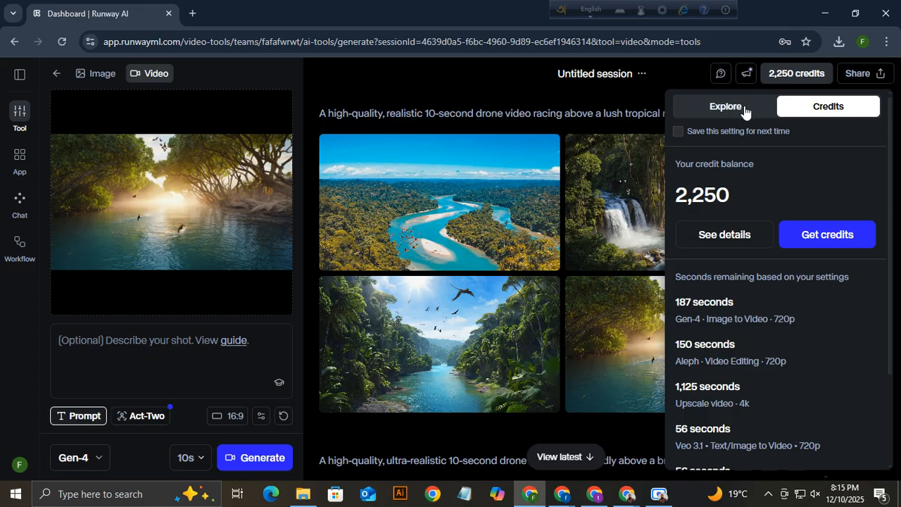
click(722, 112)
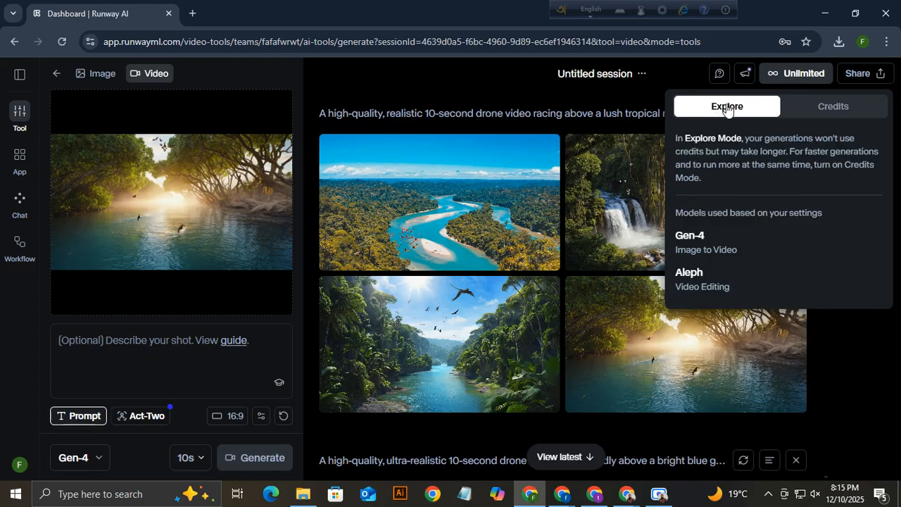
click(830, 106)
drag(678, 195, 742, 195)
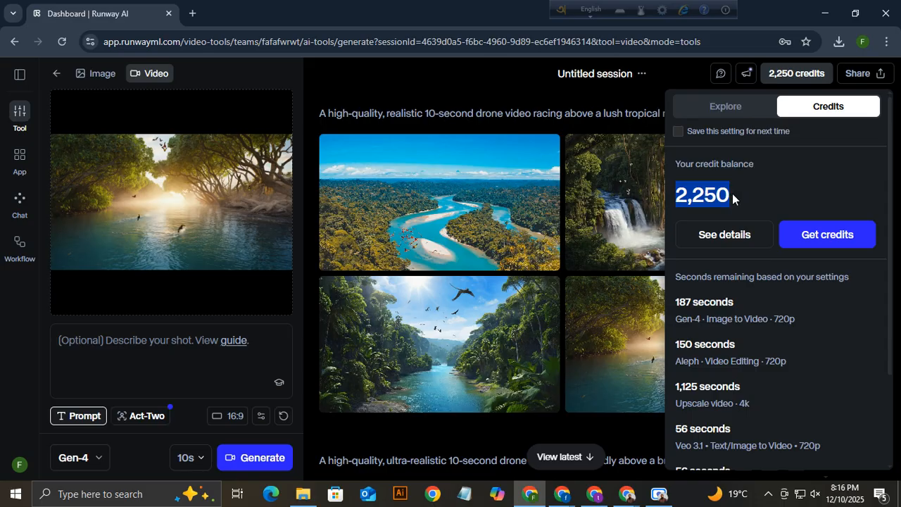
click(555, 174)
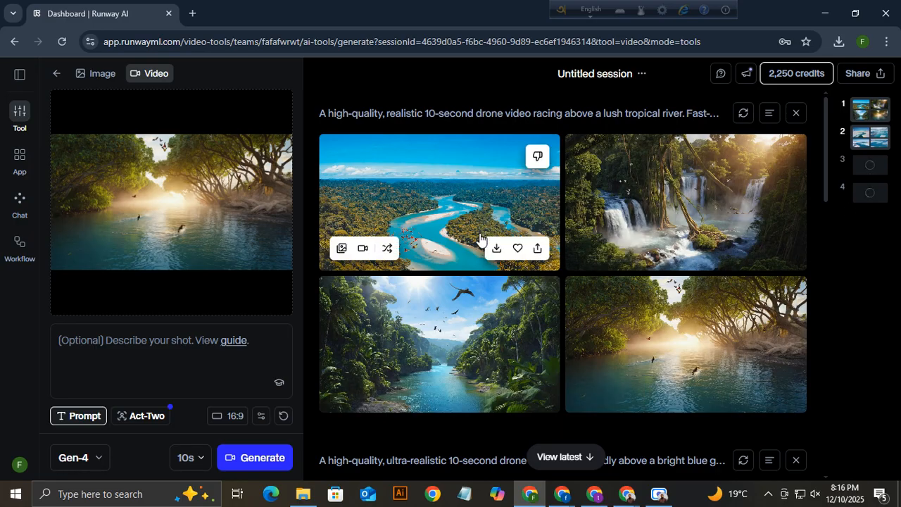
Toggle between Credits and Explore modes, dismiss the high-demand notice, and end on Explore.
click(800, 79)
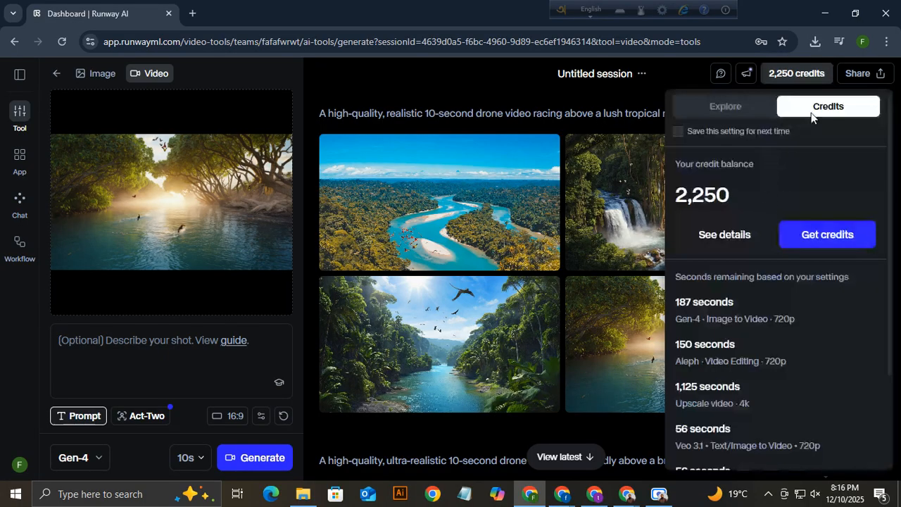
click(731, 110)
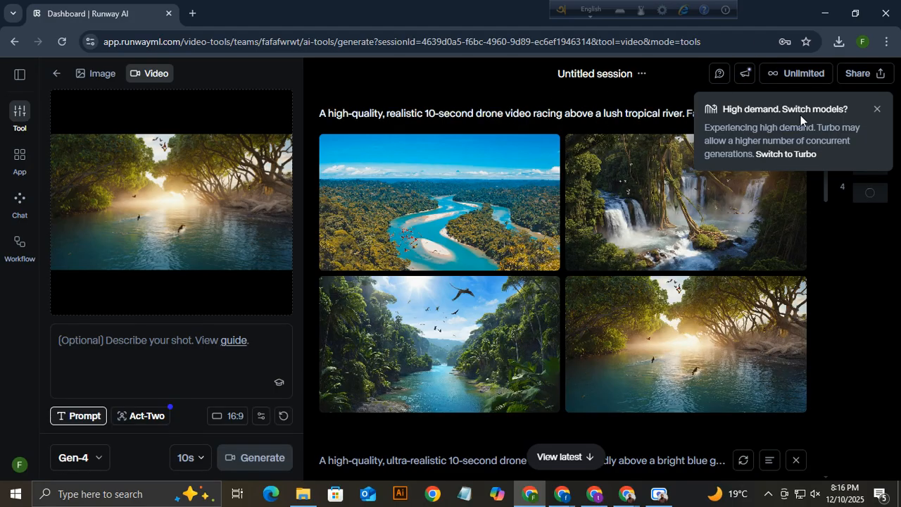
click(792, 76)
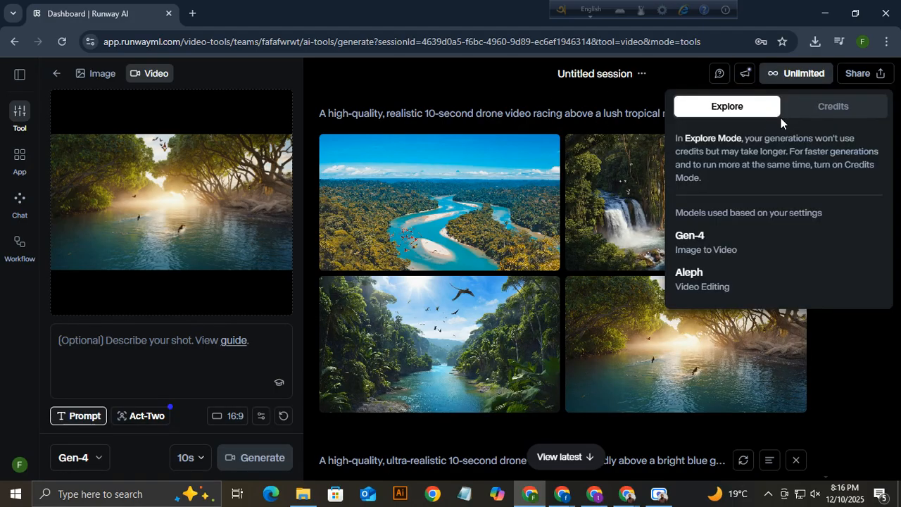
click(839, 112)
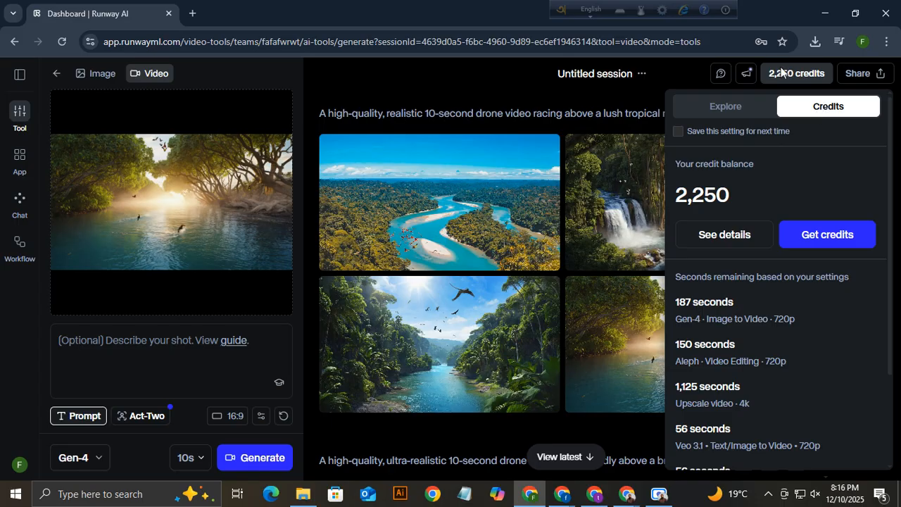
click(750, 108)
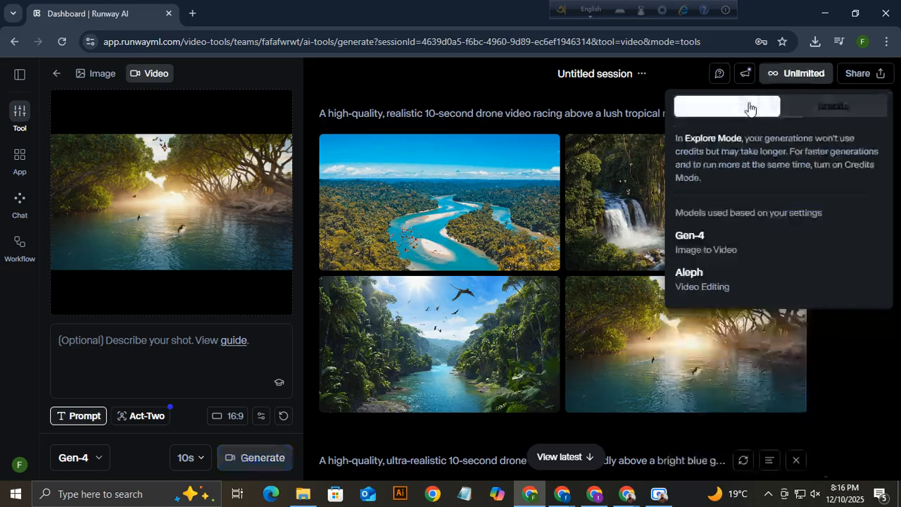
click(806, 73)
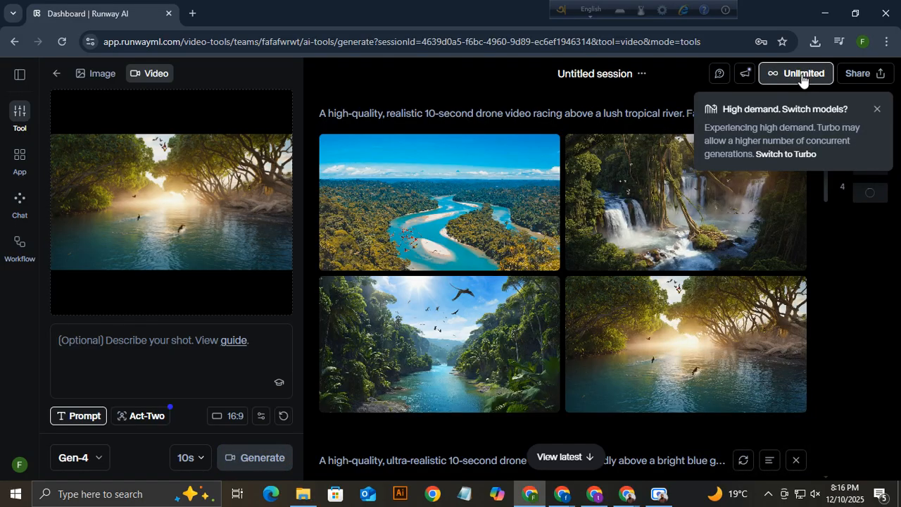
click(878, 109)
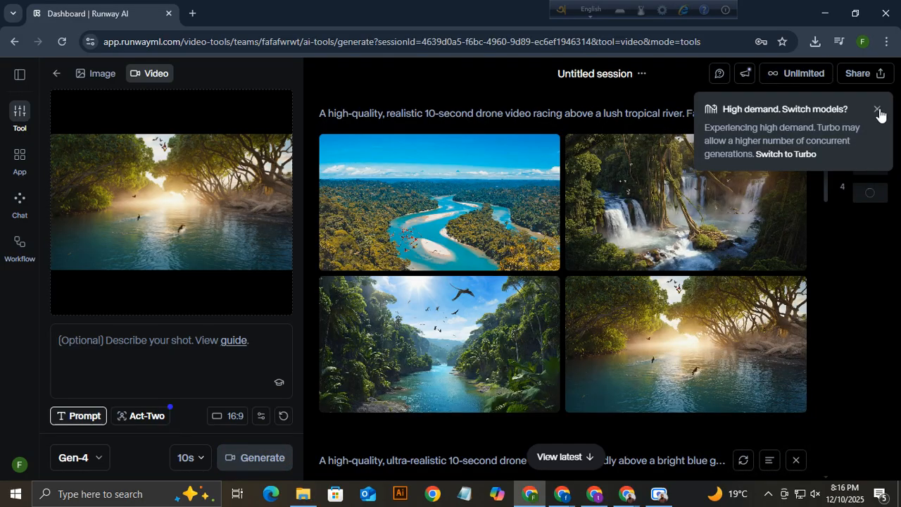
click(808, 75)
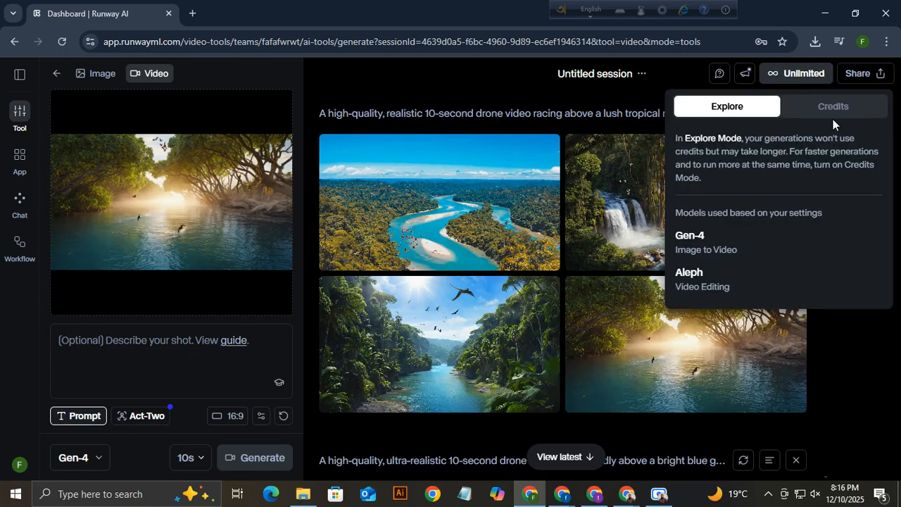
click(834, 109)
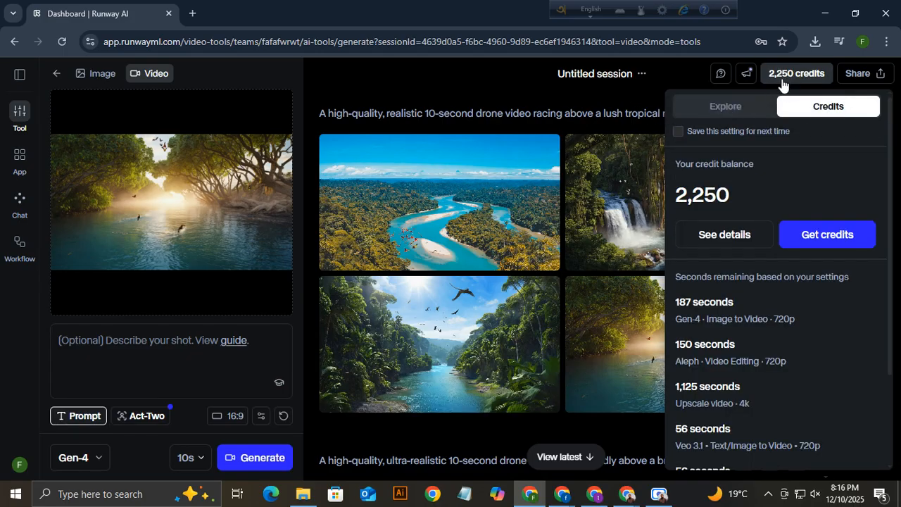
click(783, 79)
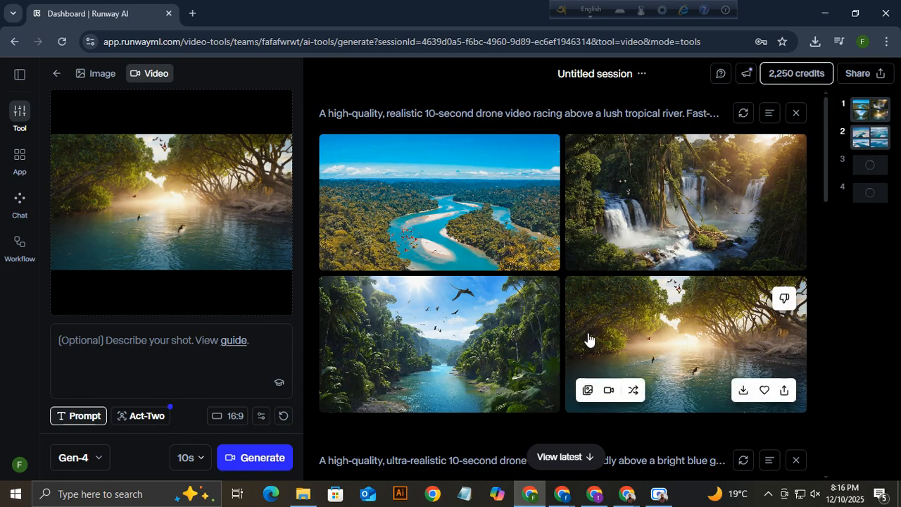
click(806, 78)
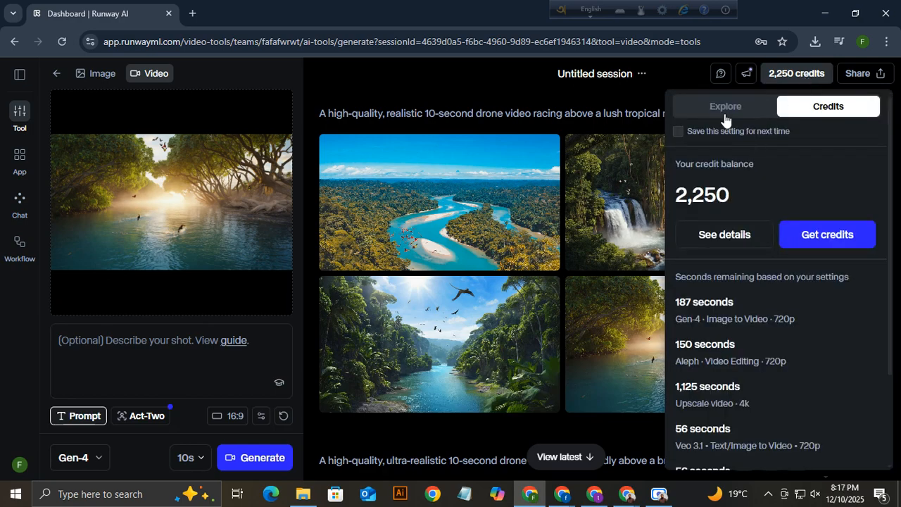
click(761, 107)
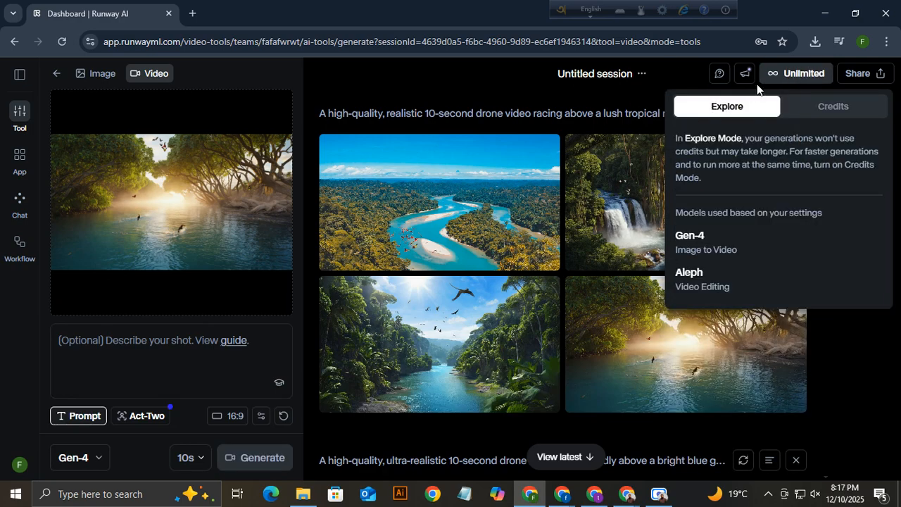
click(793, 78)
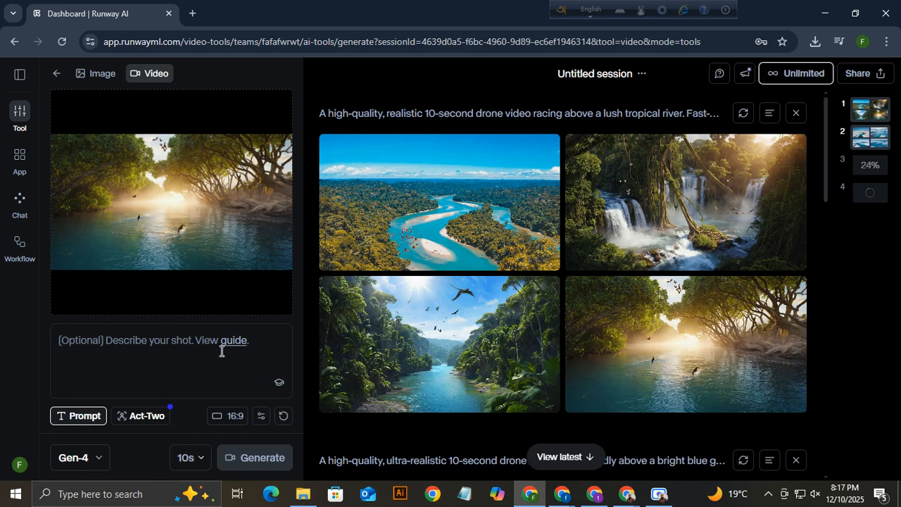
click(796, 74)
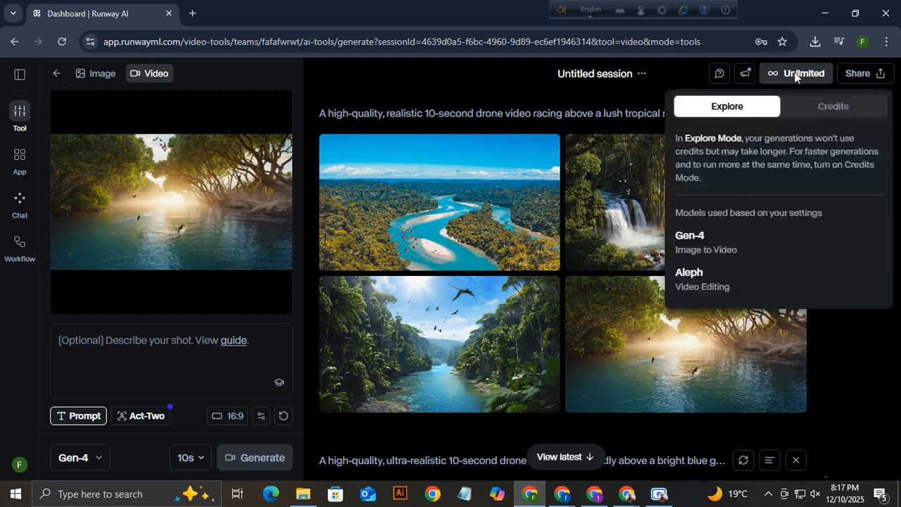
click(835, 109)
click(731, 107)
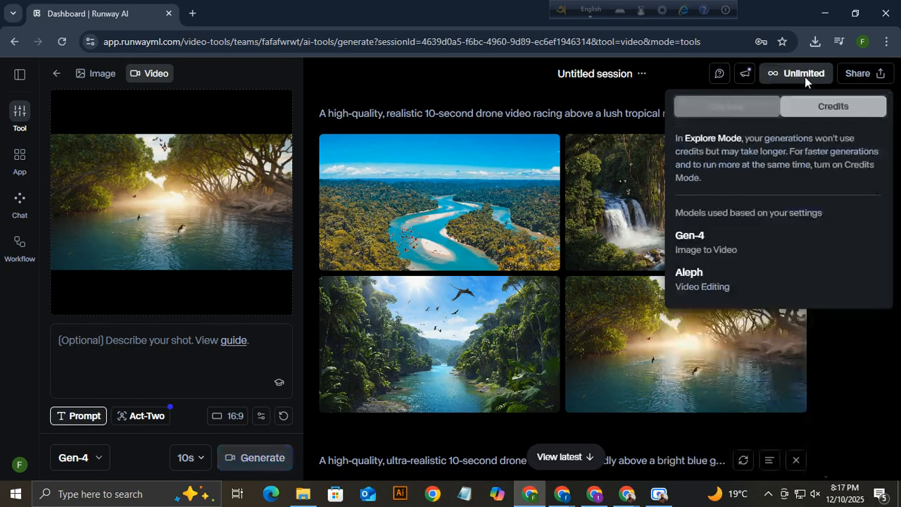
click(450, 81)
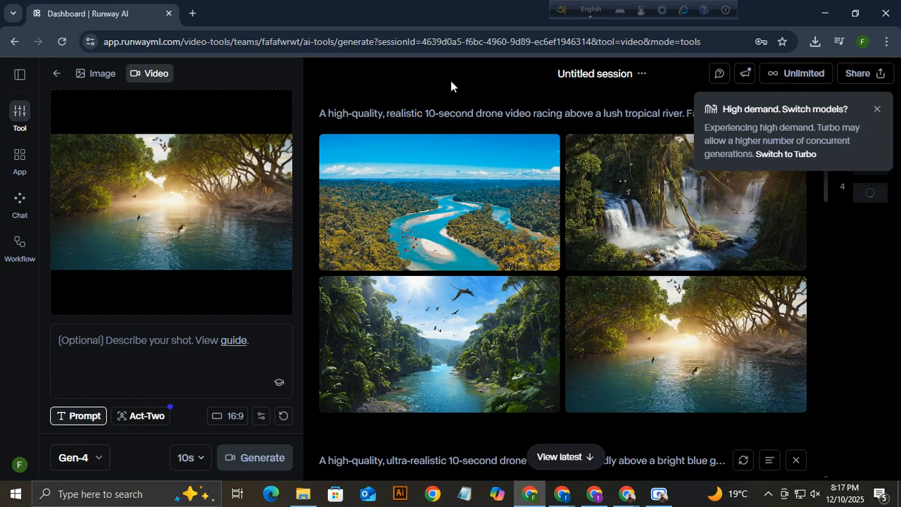
click(795, 73)
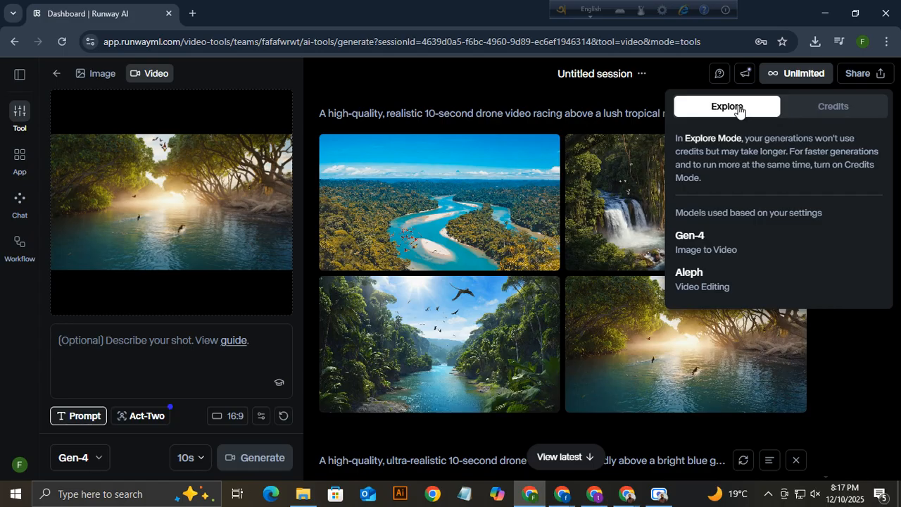
click(825, 107)
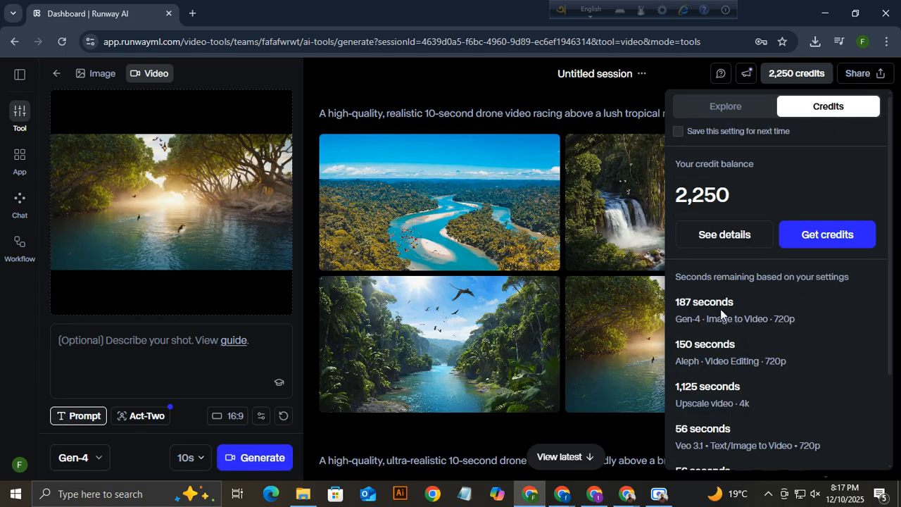
scroll(721, 314, down, 1)
drag(677, 236, 733, 240)
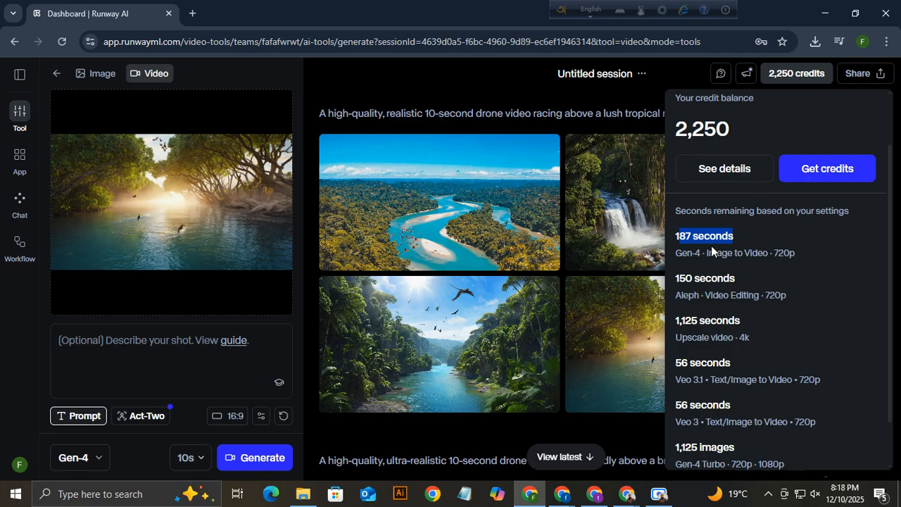
click(798, 76)
click(797, 73)
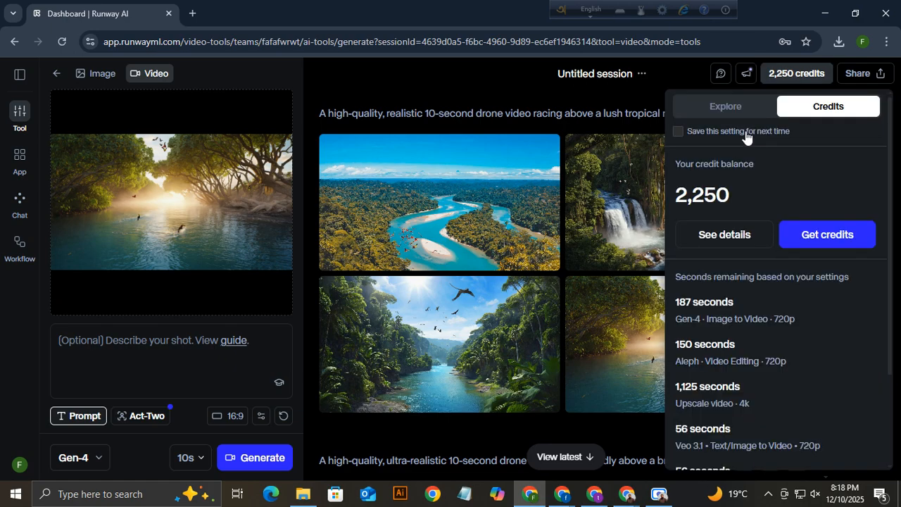
click(725, 108)
click(831, 73)
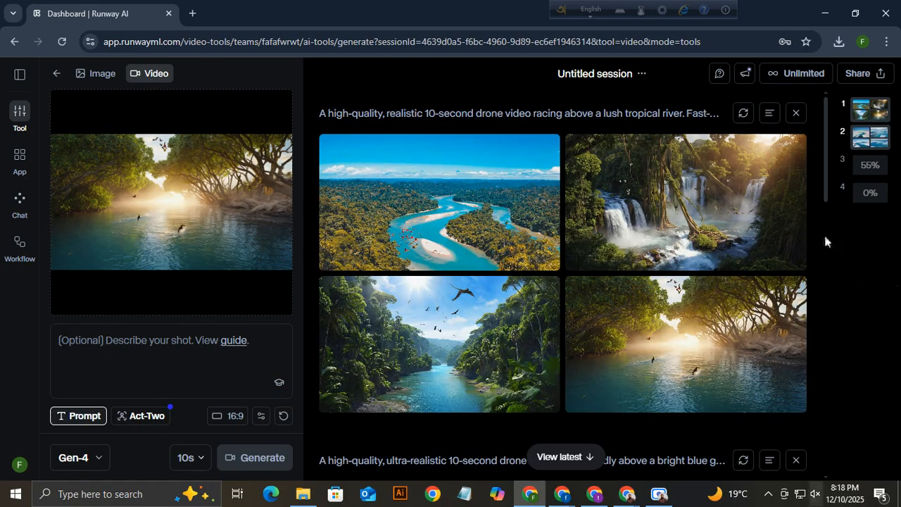
Check the third and fourth videos' progress (90% and 27%), then switch to the Image tool.
click(874, 169)
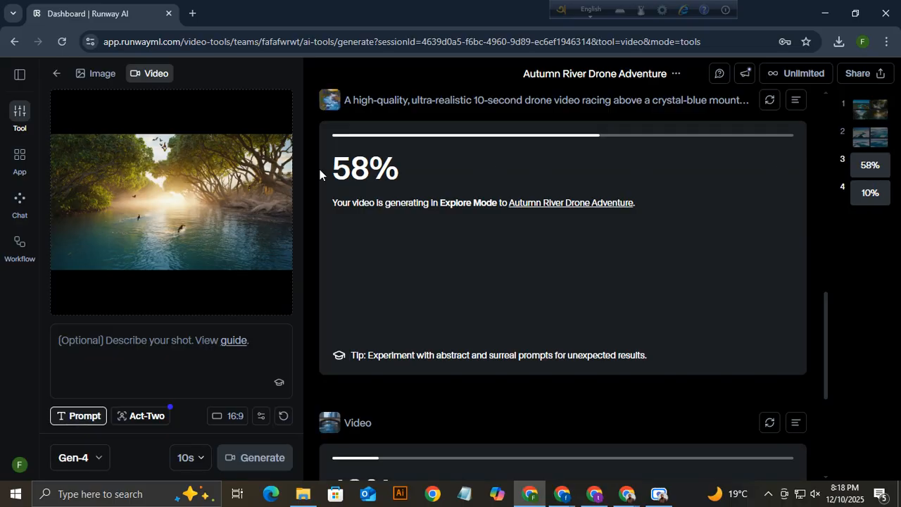
click(869, 196)
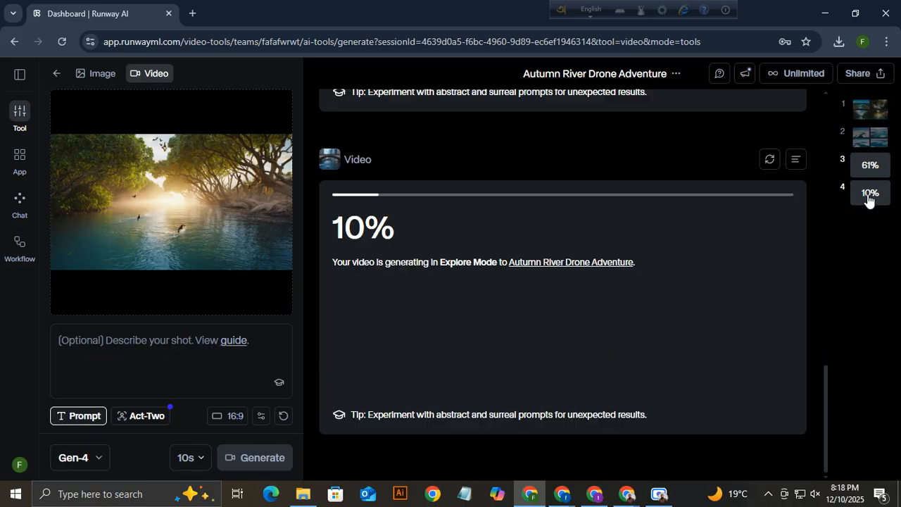
drag(344, 227, 394, 229)
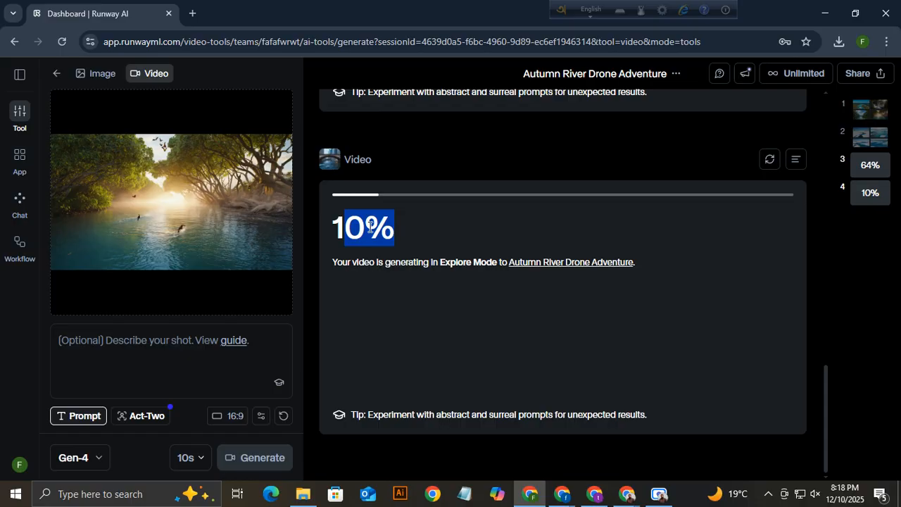
drag(337, 229, 398, 235)
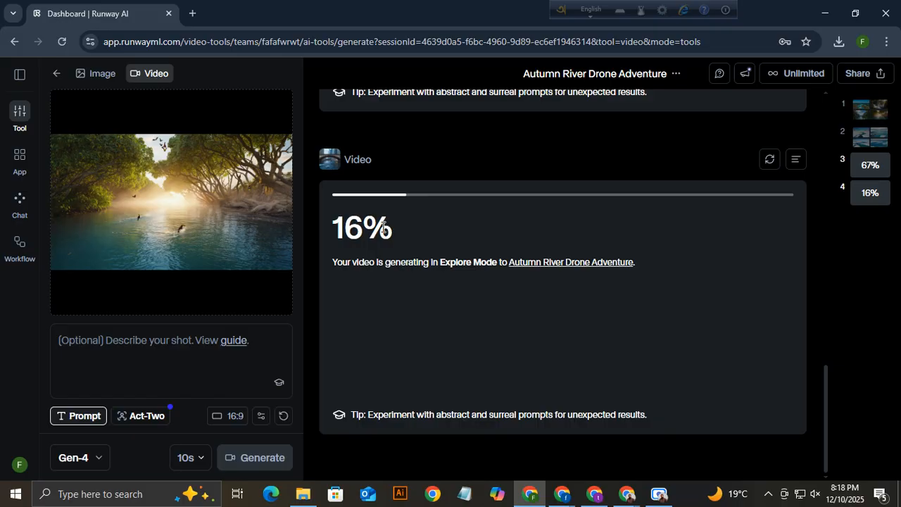
scroll(385, 231, up, 4)
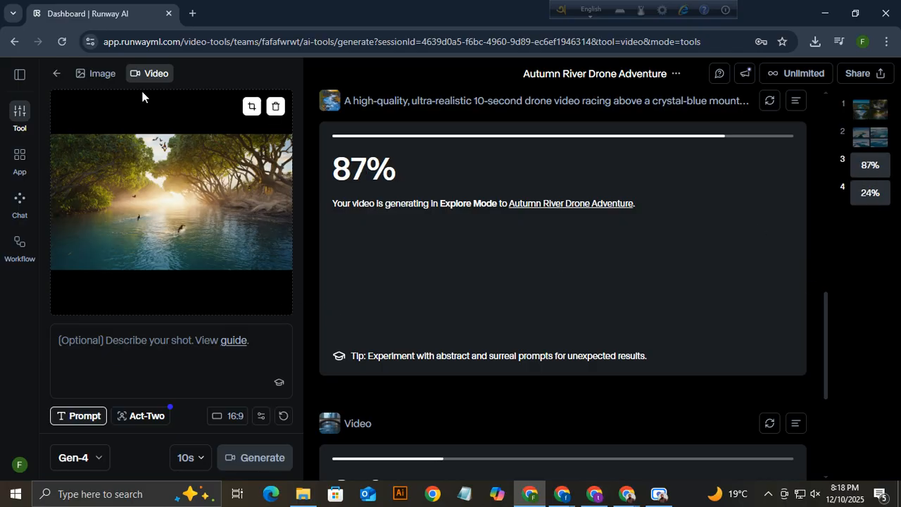
click(91, 74)
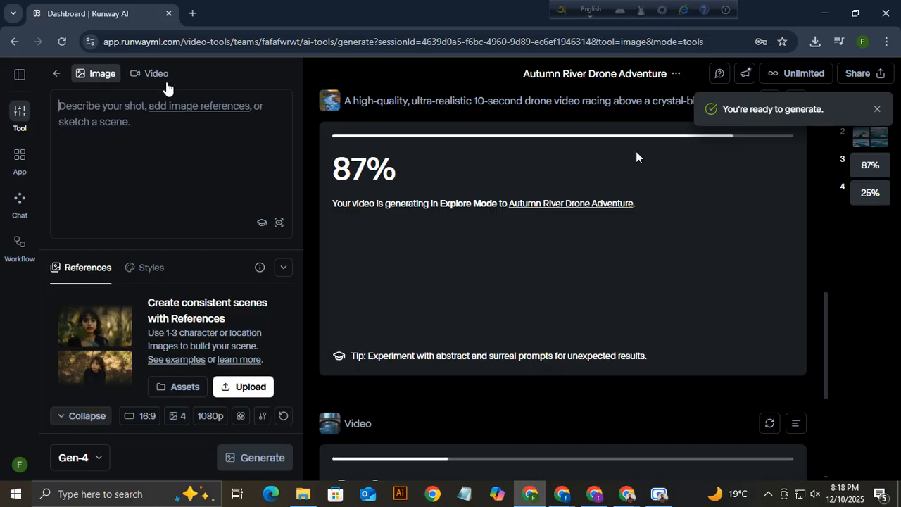
Dismiss the ready-to-generate notice and browse the tropical river and ice floe image results.
click(878, 109)
click(874, 137)
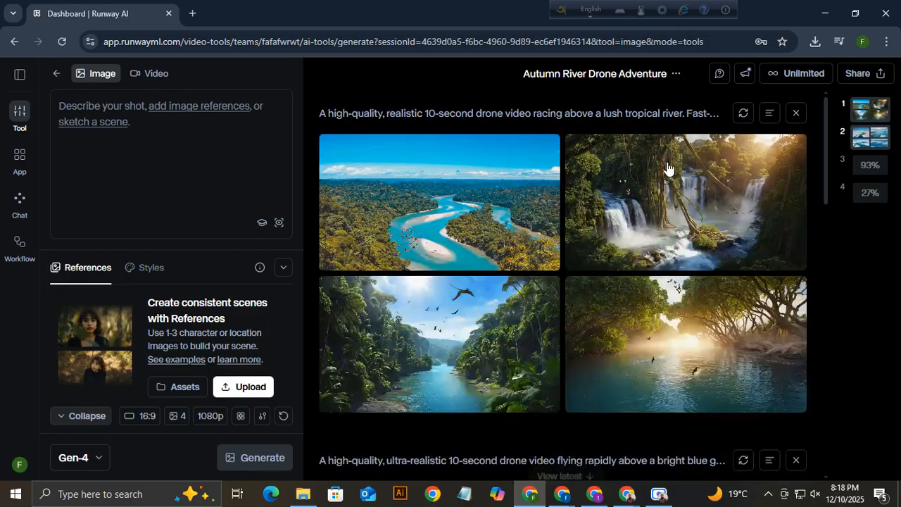
click(881, 138)
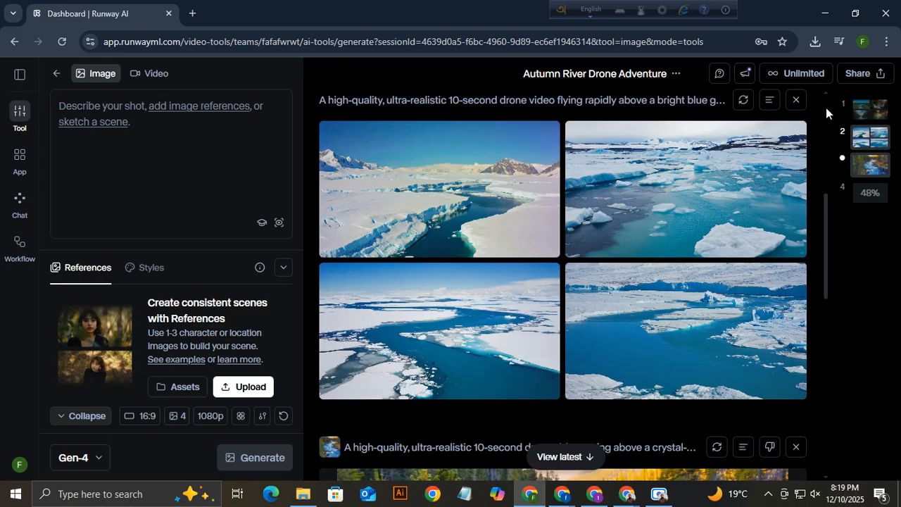
Play the autumn river drone video, pause it at 0:03, and bring up the tropical river images.
click(873, 169)
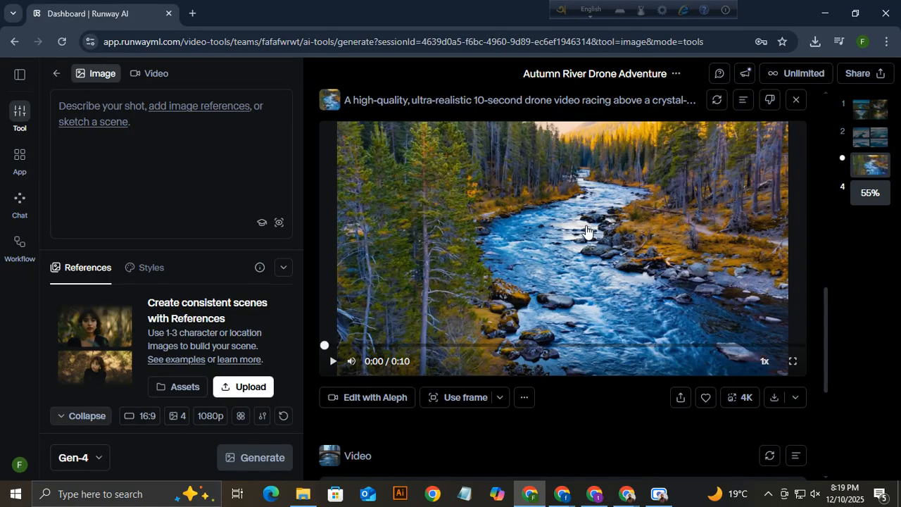
click(334, 363)
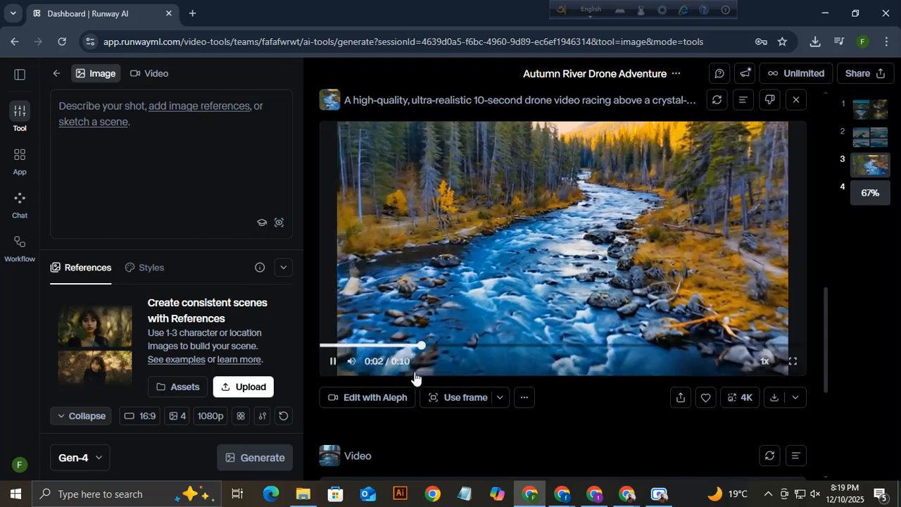
click(334, 362)
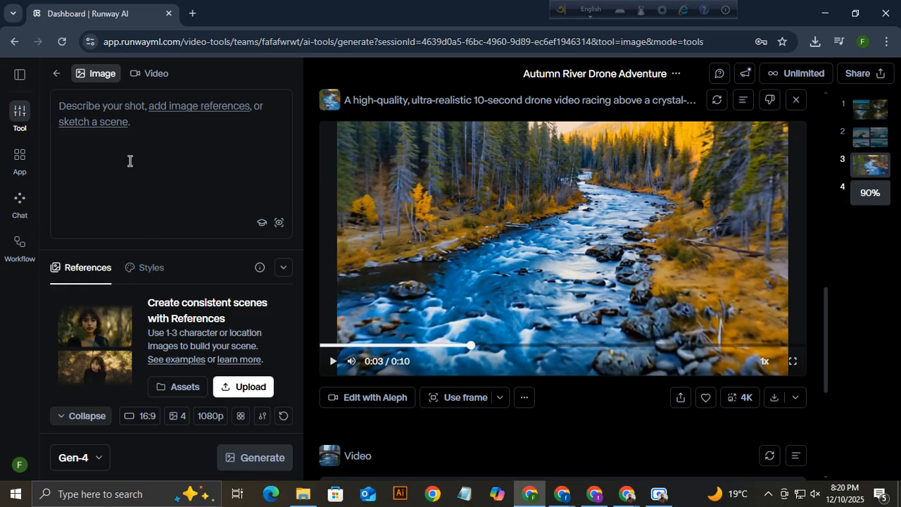
click(871, 110)
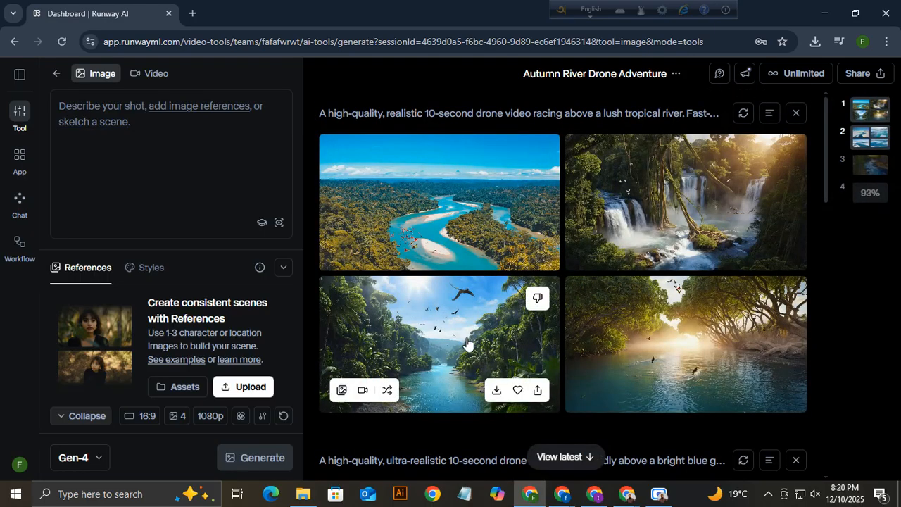
Generate a 10-second Gen-4 video from the misty sunlit mangrove river image, then remove that image.
mouse_move(683, 357)
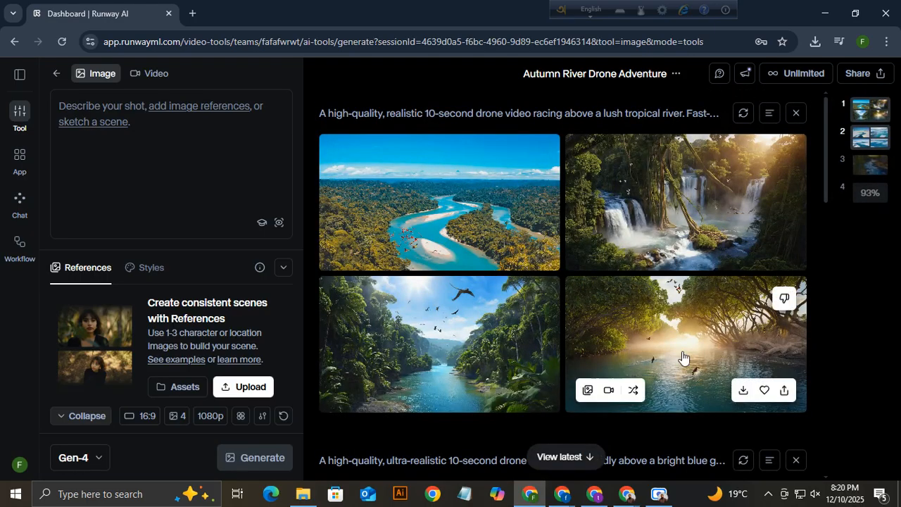
click(610, 392)
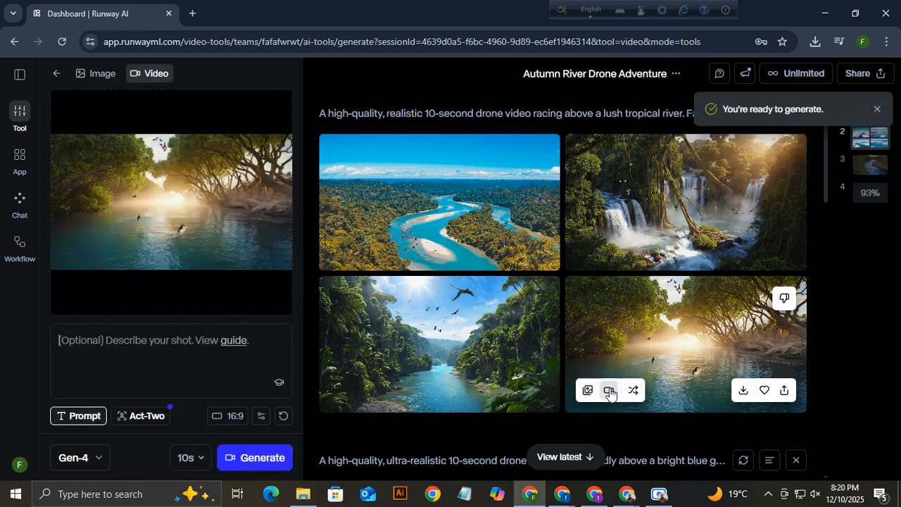
click(877, 109)
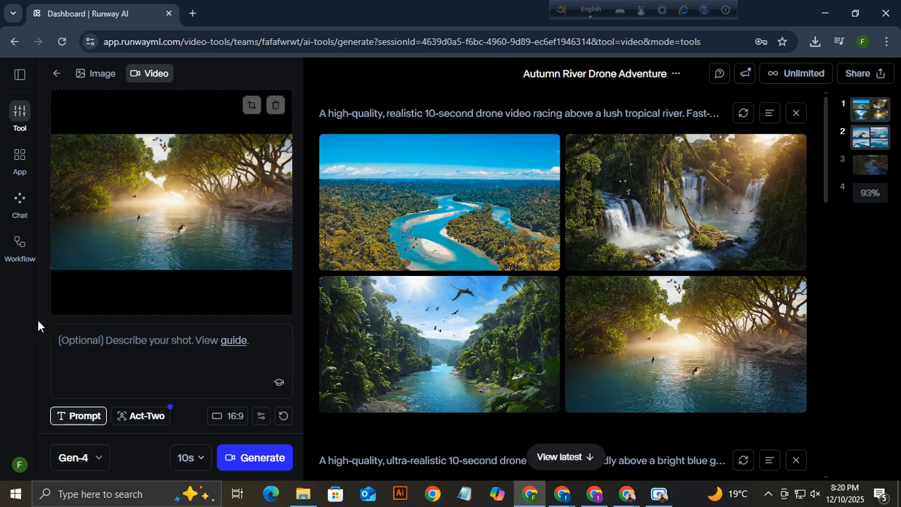
click(199, 458)
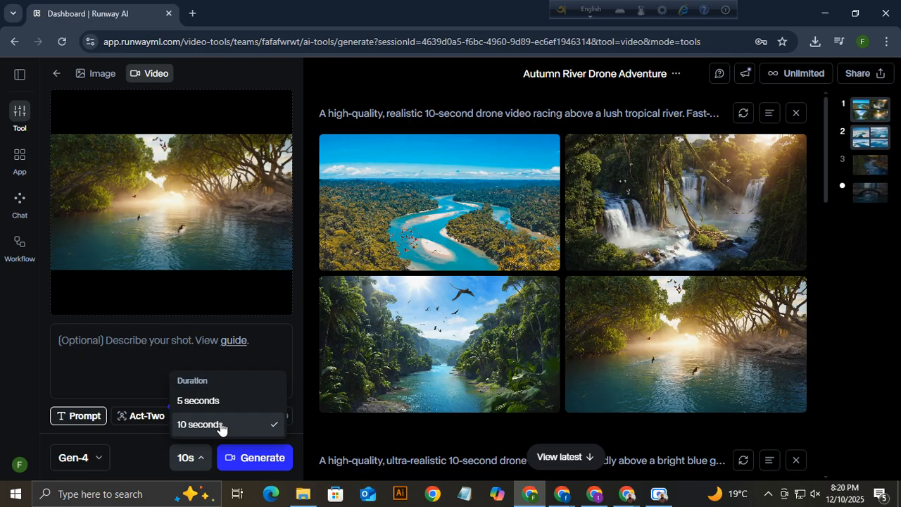
click(220, 427)
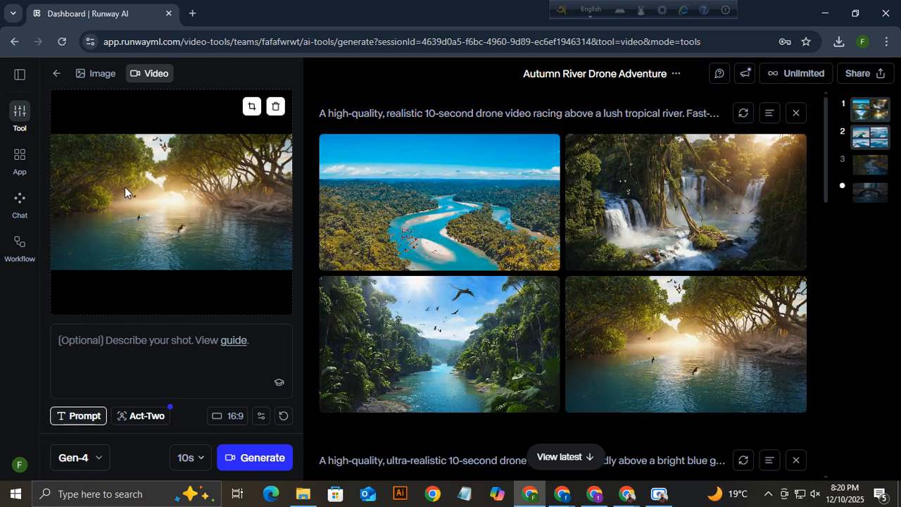
click(263, 466)
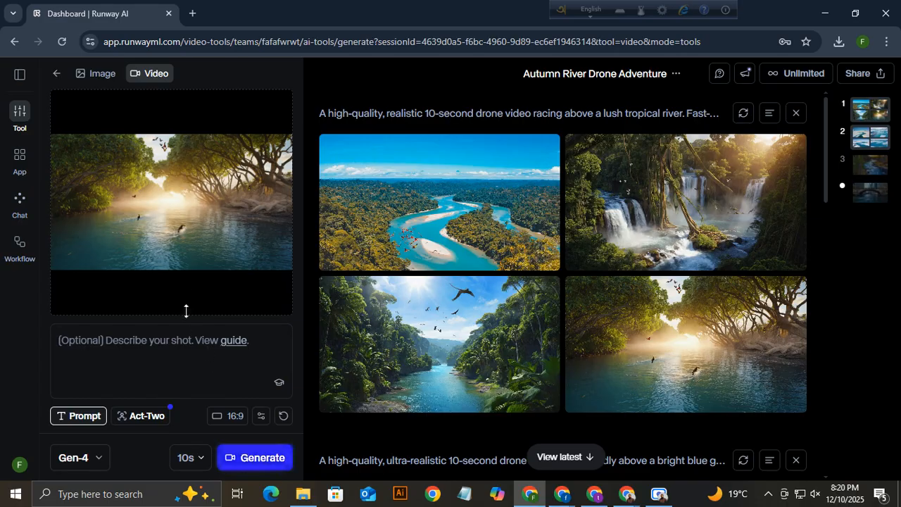
click(247, 466)
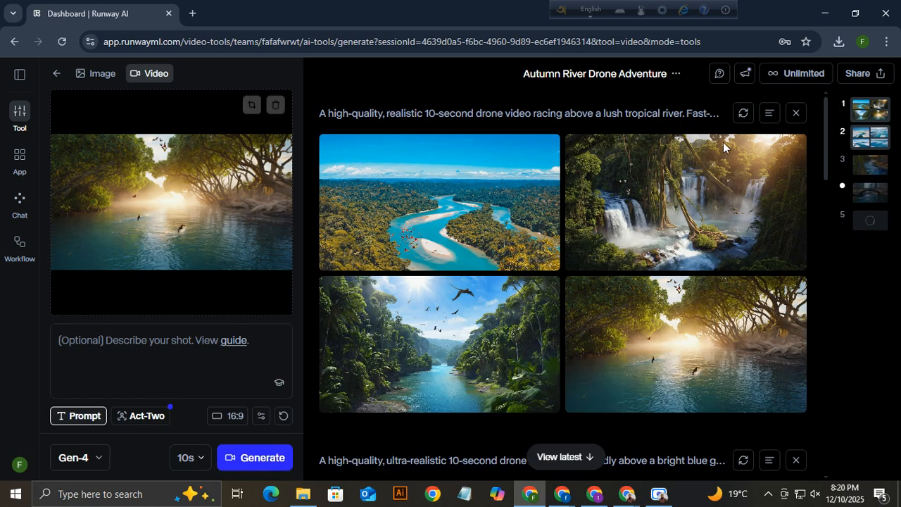
click(275, 105)
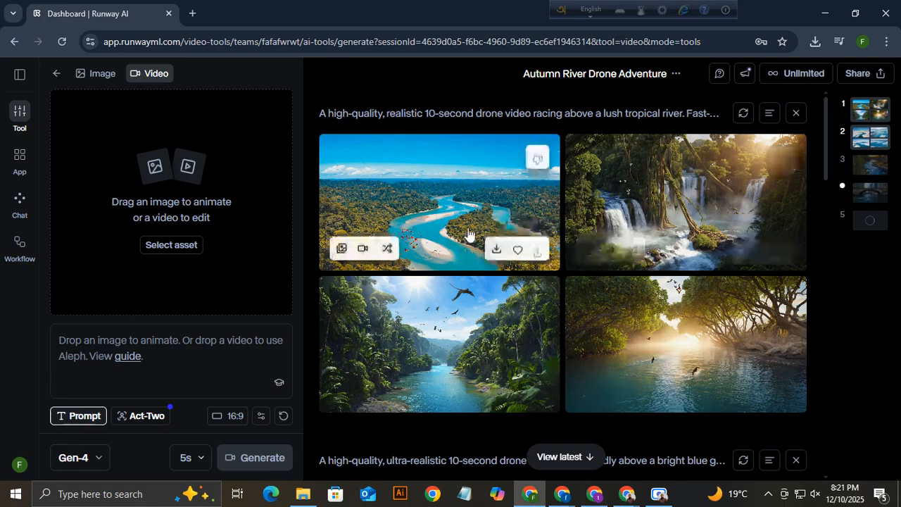
Hide the jungle river results and generate a 10-second video from the ice-floe river image.
click(796, 113)
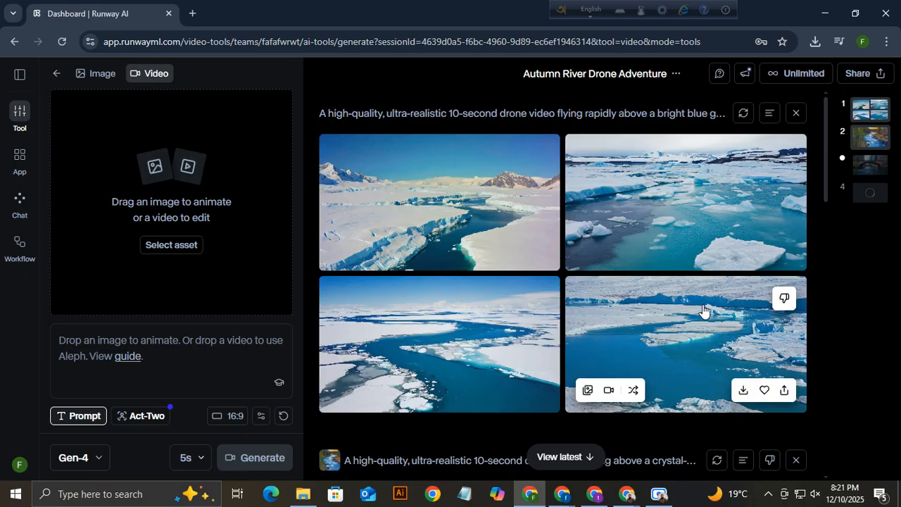
click(609, 390)
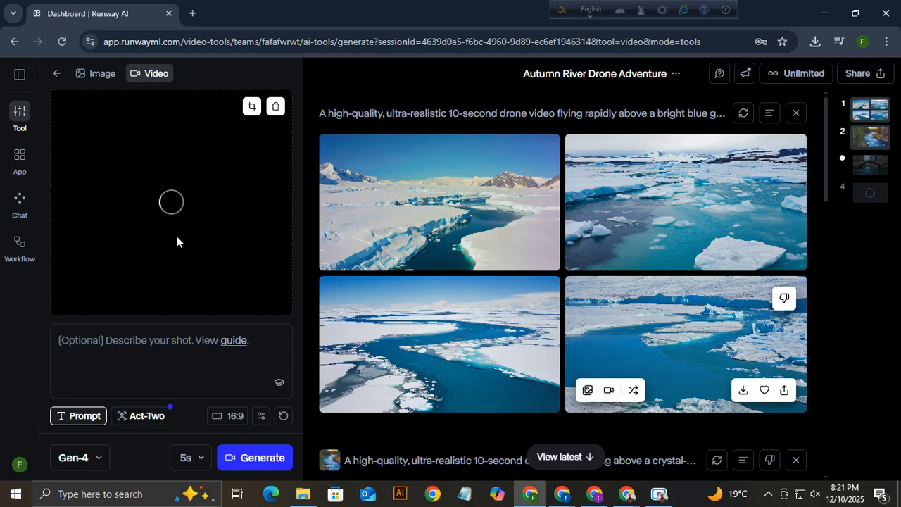
click(189, 462)
click(180, 425)
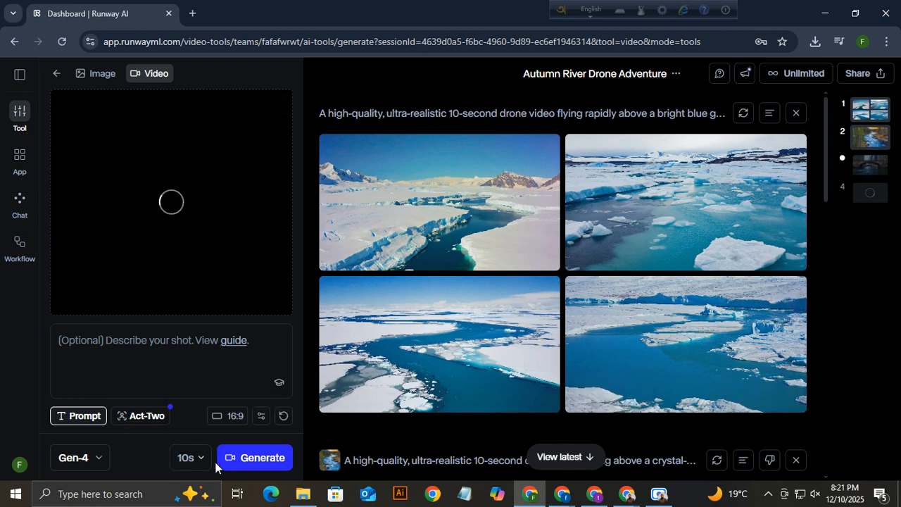
click(257, 459)
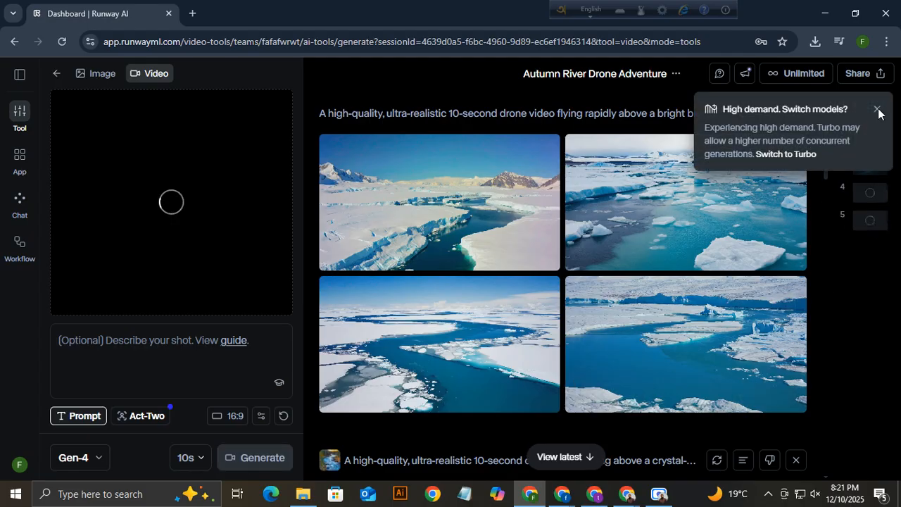
Dismiss the high-demand notice, clear the video input, and check the queued fourth generation.
click(878, 111)
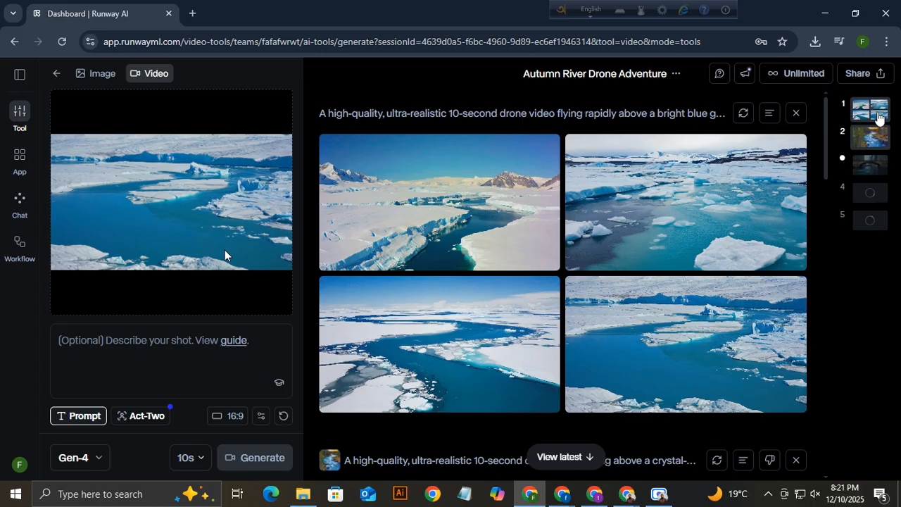
click(276, 106)
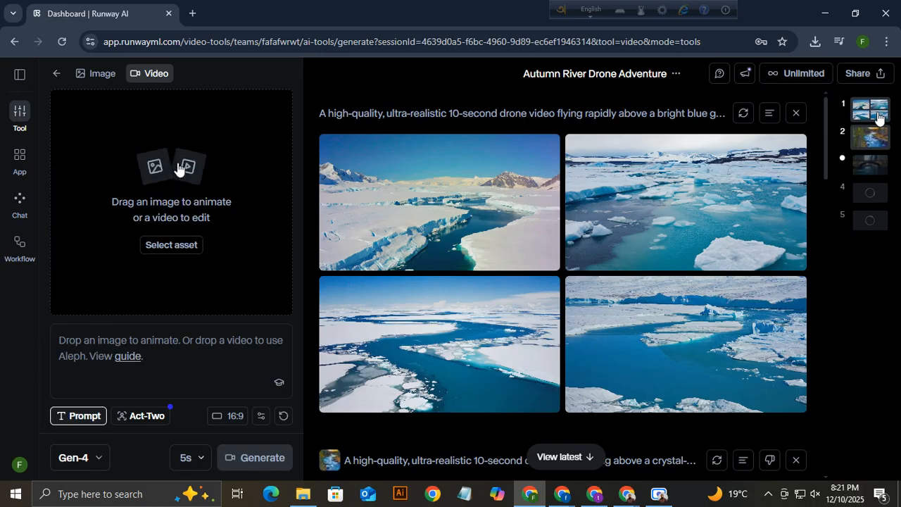
click(871, 197)
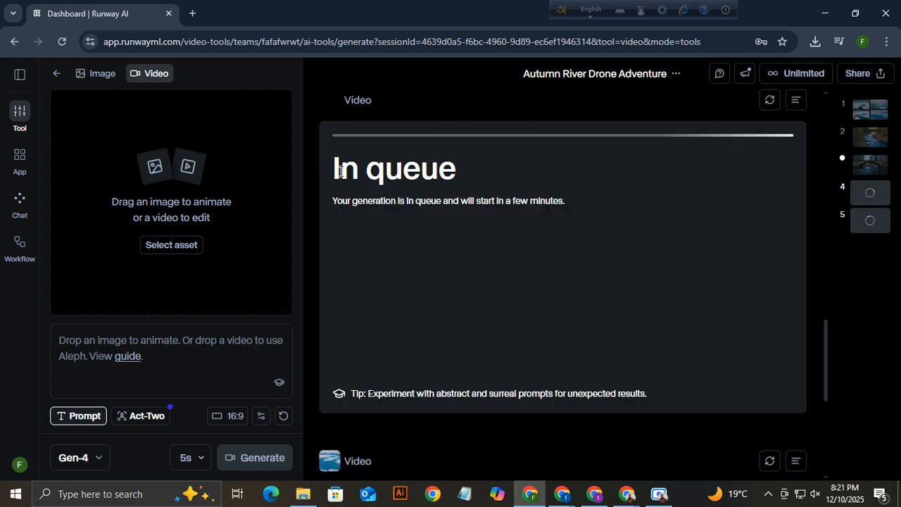
drag(341, 170, 474, 169)
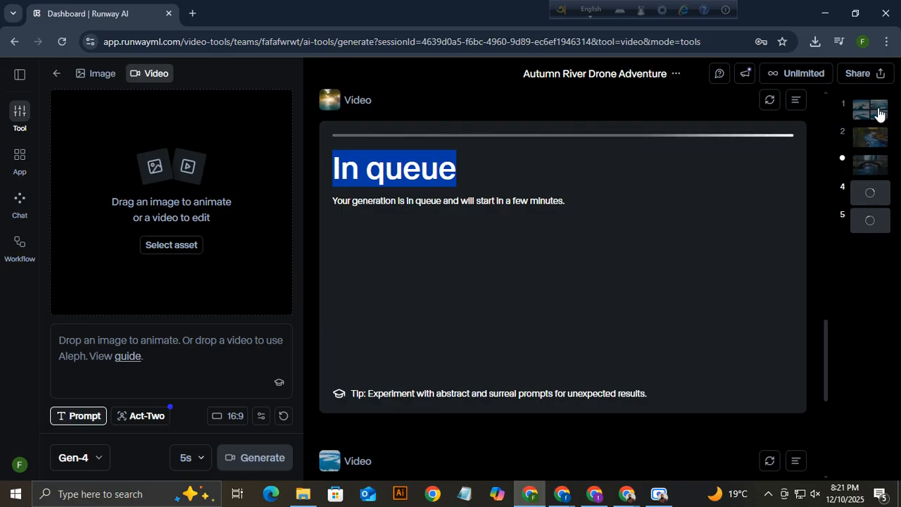
Hide the ice-floe image results and review the city bridge canal video's action options.
click(877, 111)
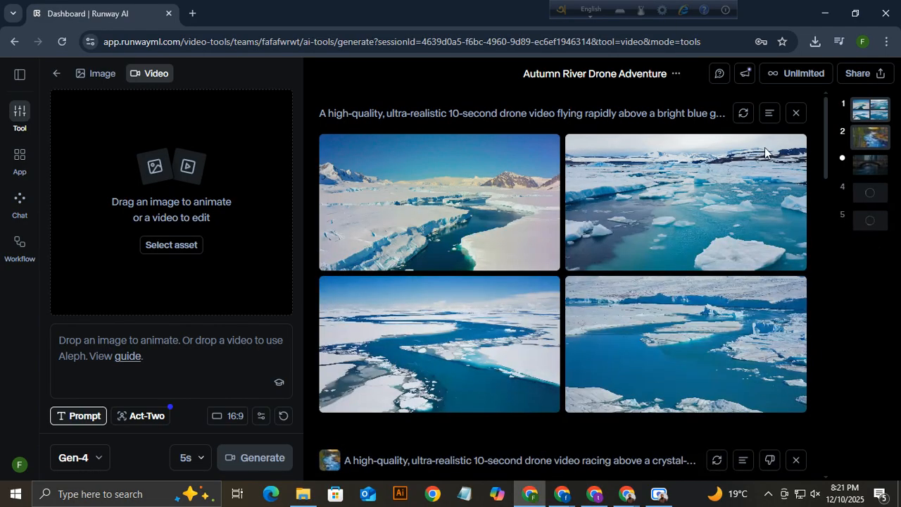
click(797, 114)
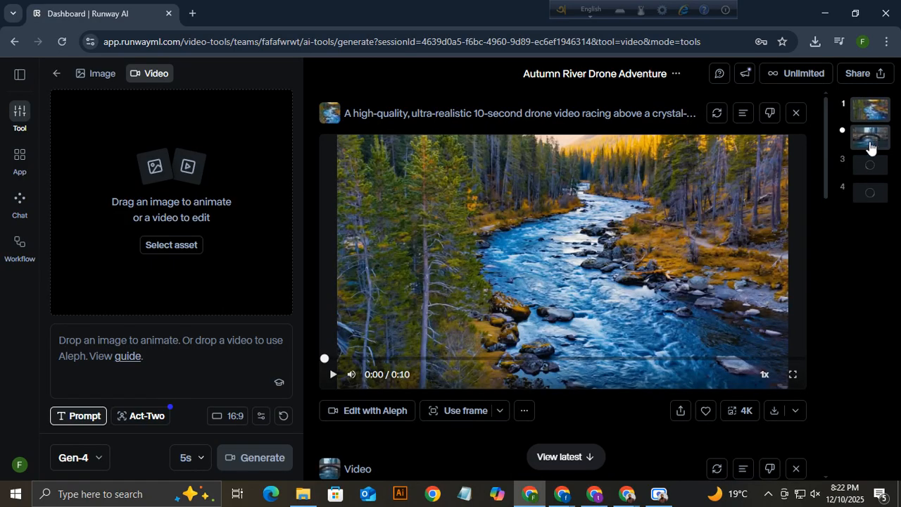
click(871, 146)
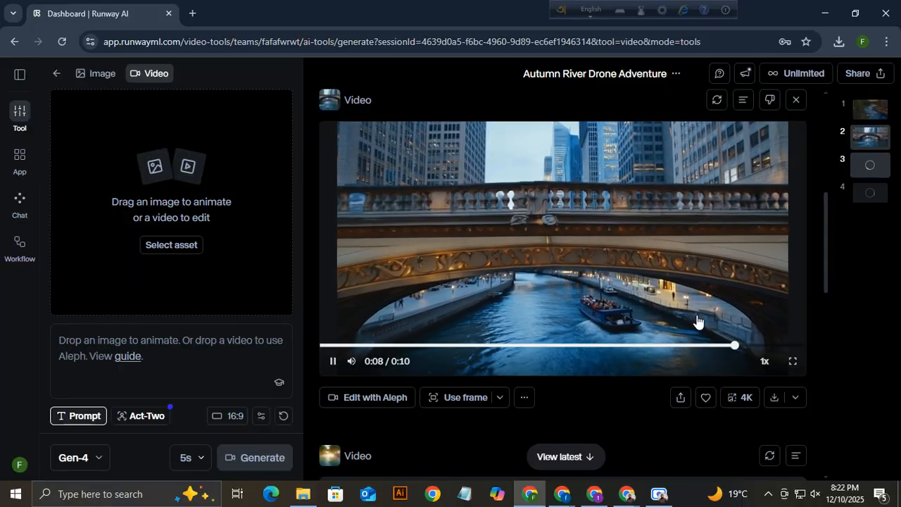
click(499, 400)
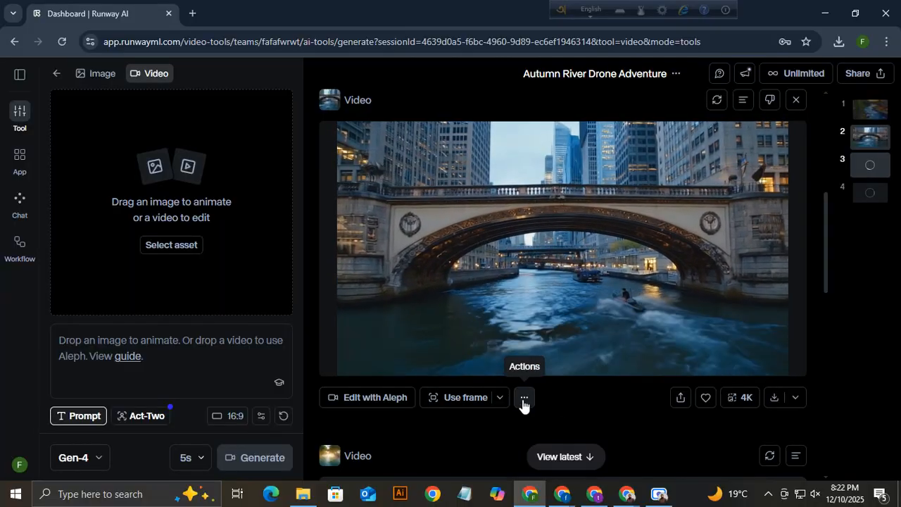
click(524, 397)
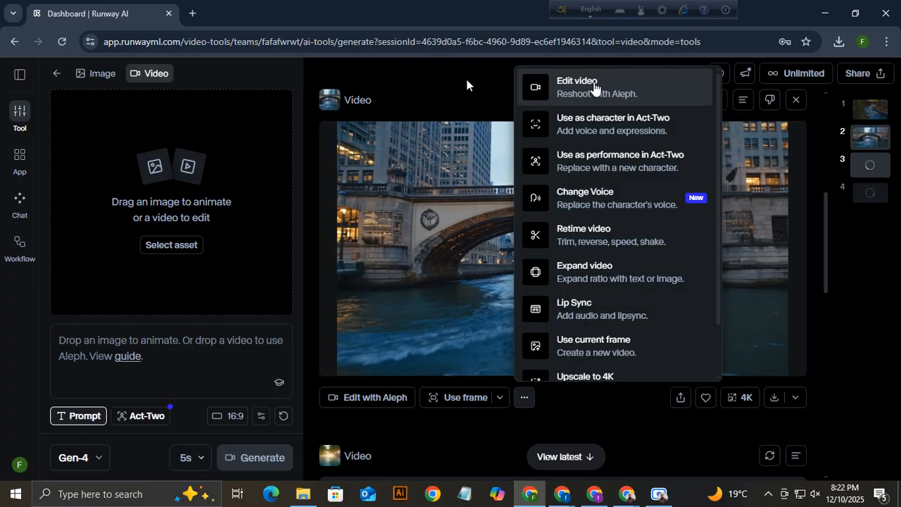
click(492, 74)
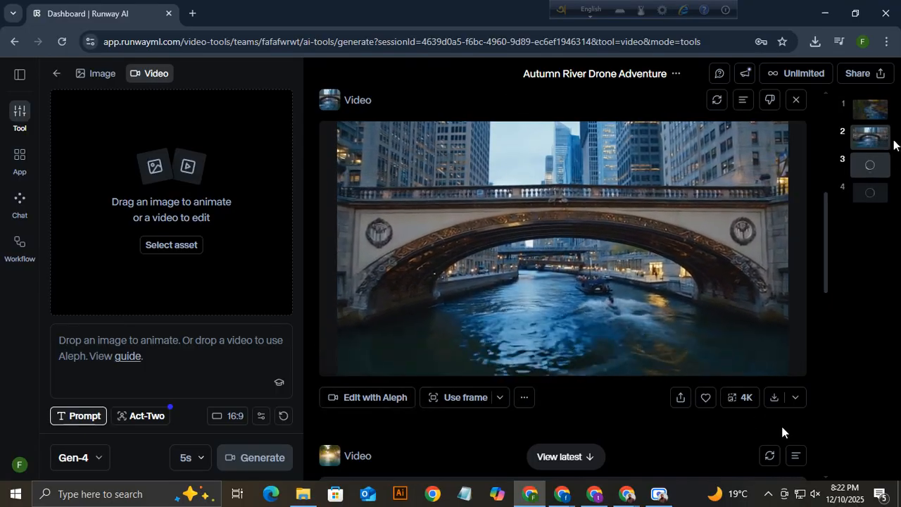
Upscale the autumn river drone video to 4K, then hide its output from the feed.
click(878, 110)
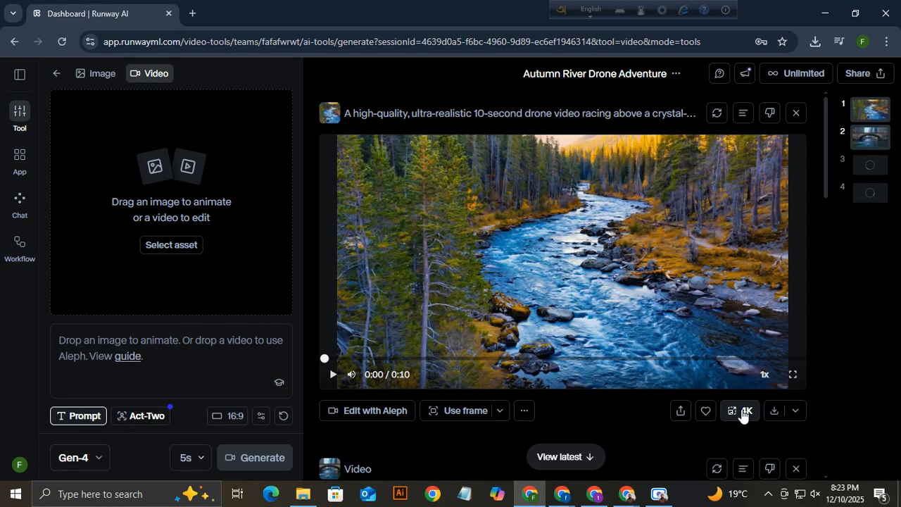
click(743, 414)
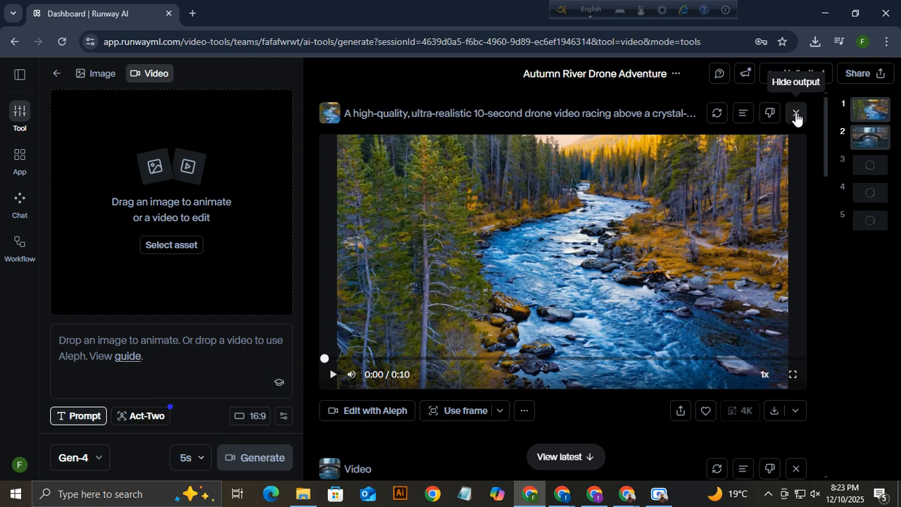
click(796, 114)
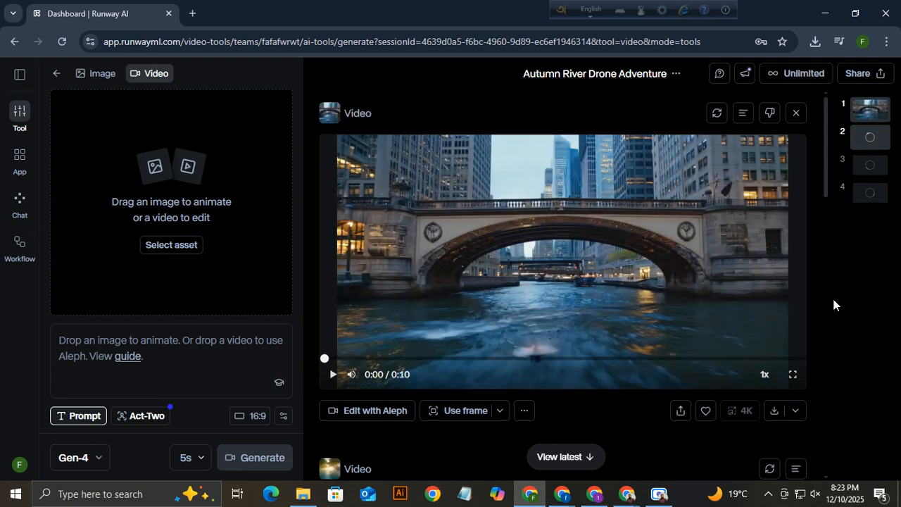
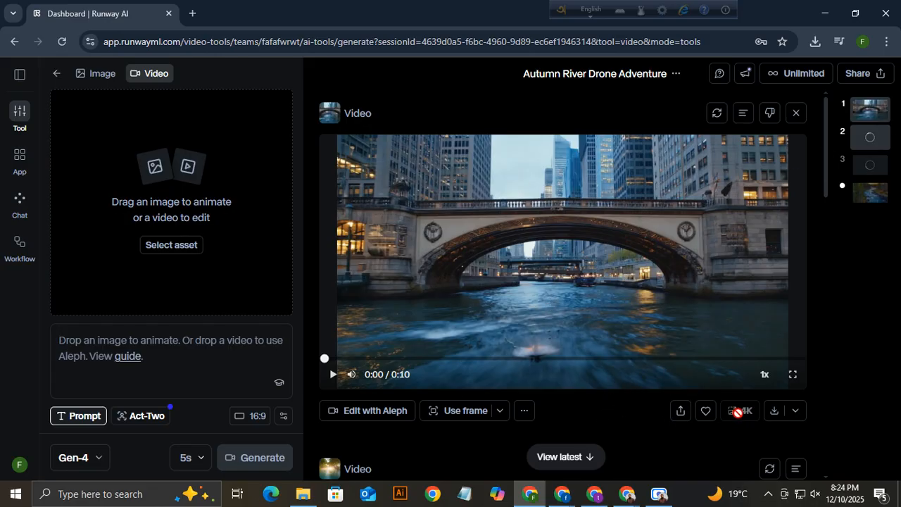
Jump to the fourth generation and scroll the feed until the 4K Gen-4 river drone video shows.
click(874, 198)
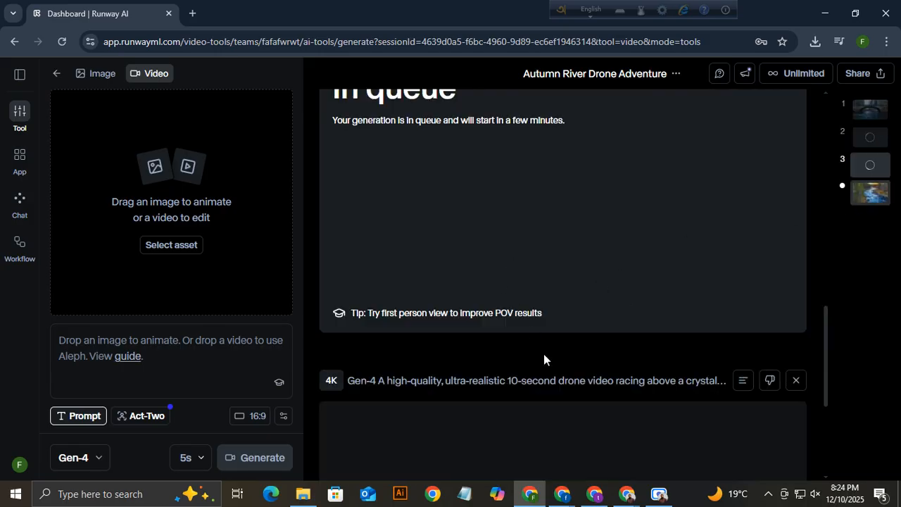
scroll(556, 370, down, 2)
scroll(567, 384, down, 1)
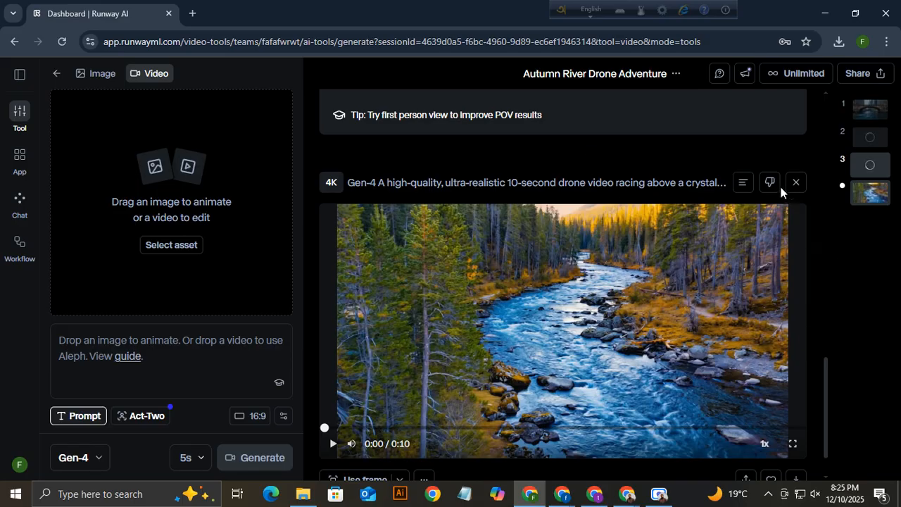
scroll(780, 187, up, 15)
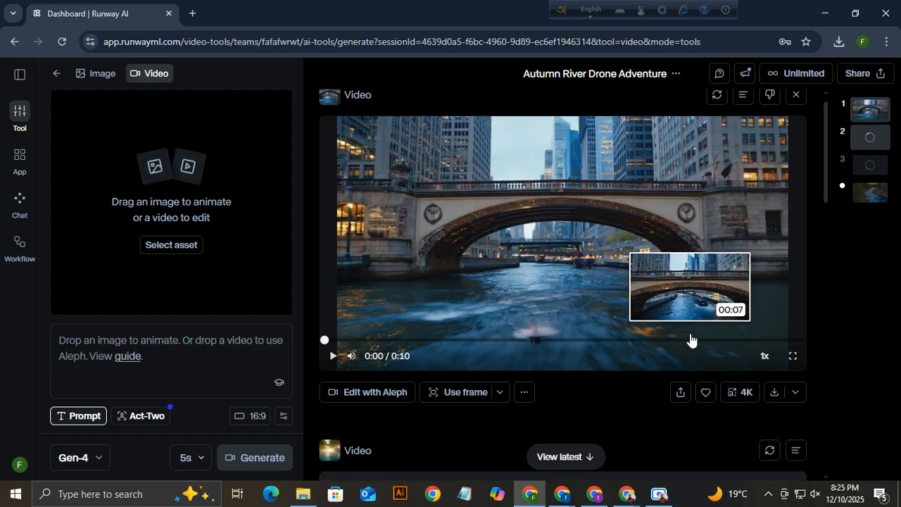
click(872, 197)
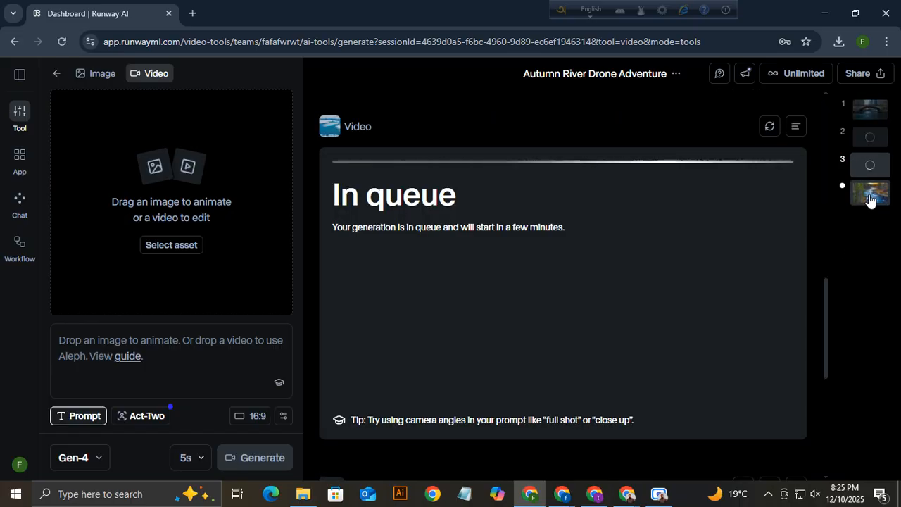
click(872, 200)
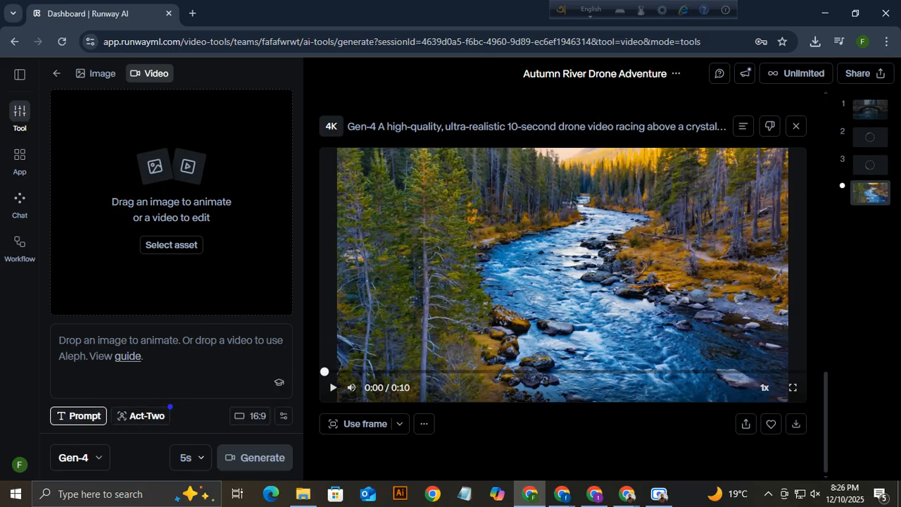
Switch to image generation at 1080p, then download the 4K river video and hide it from the feed.
click(103, 75)
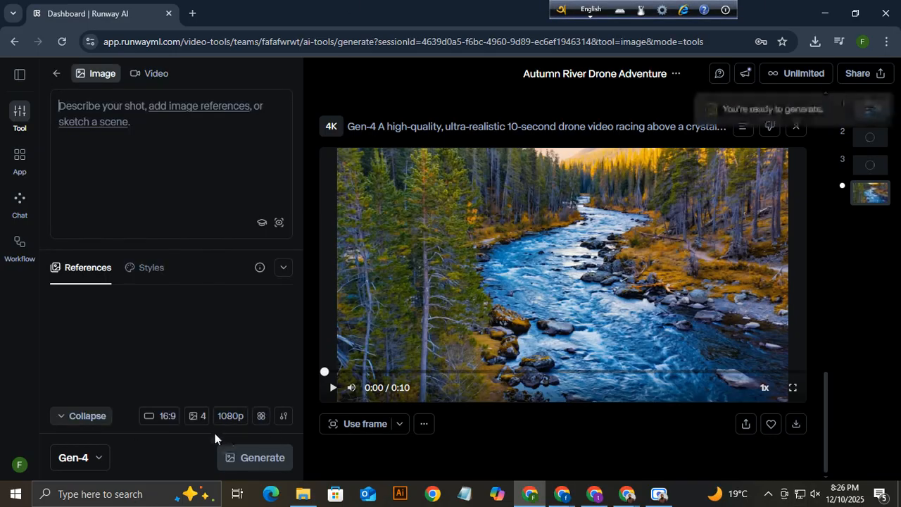
click(231, 417)
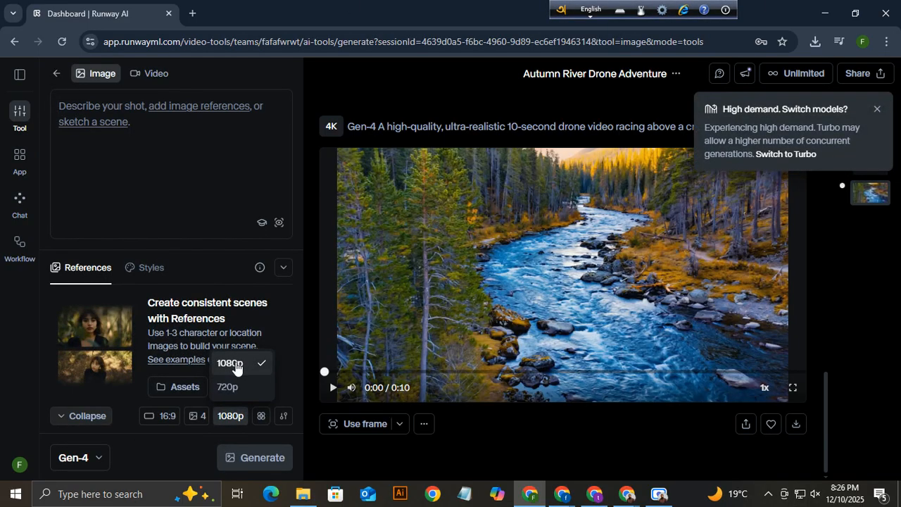
click(169, 447)
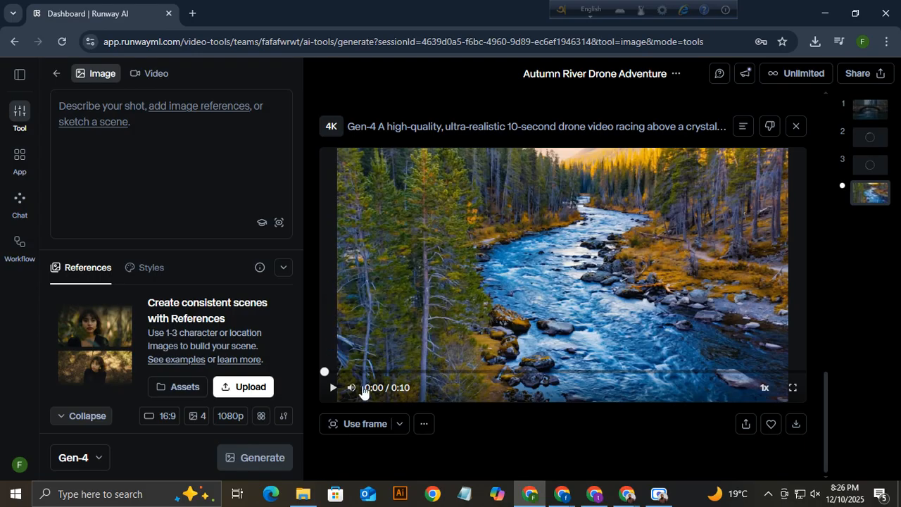
click(797, 426)
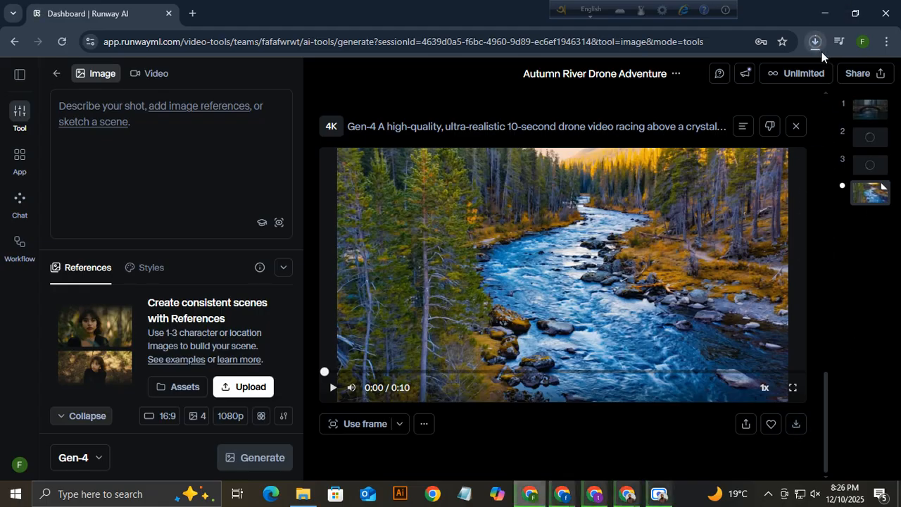
click(796, 129)
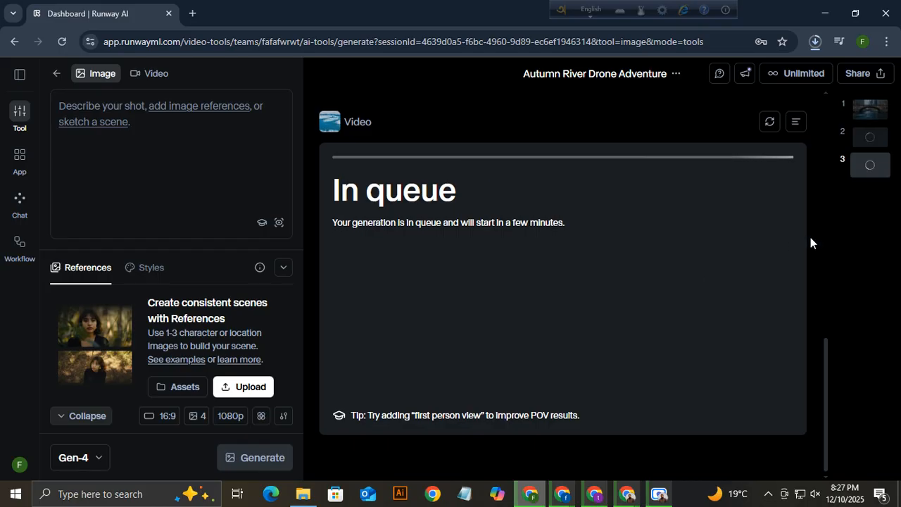
Return to video generation, hide the bridge video, and view the queued Gen-4 card's full prompt.
click(871, 111)
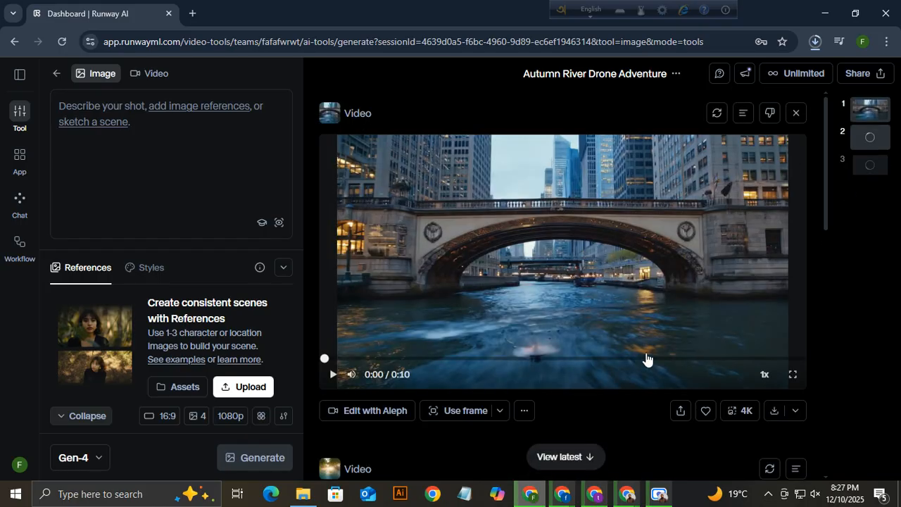
click(744, 412)
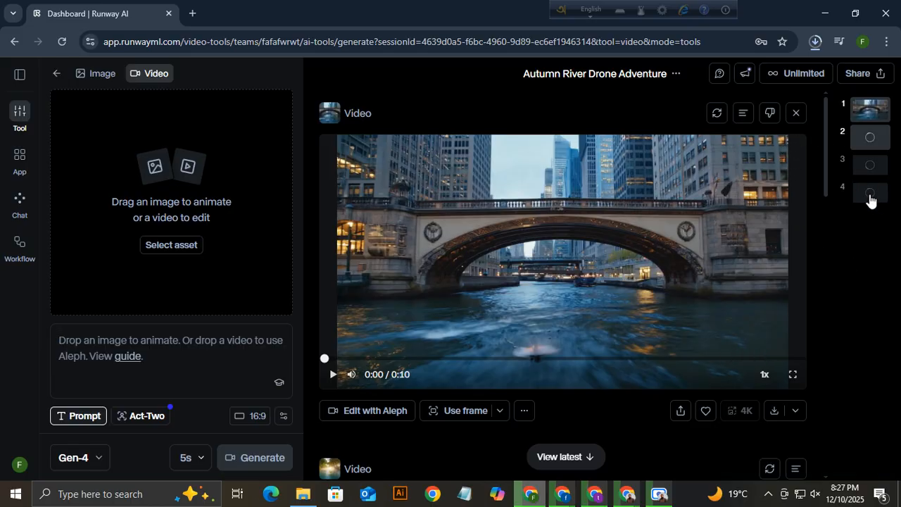
click(799, 114)
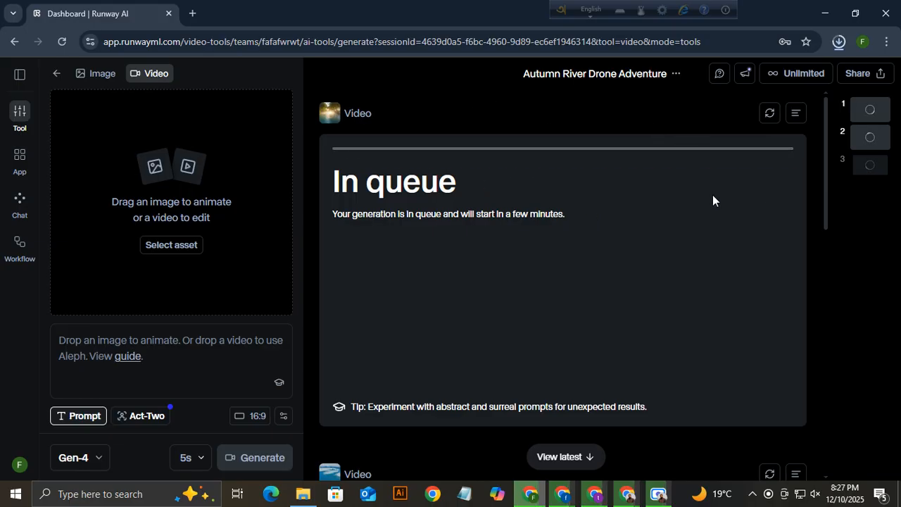
click(796, 115)
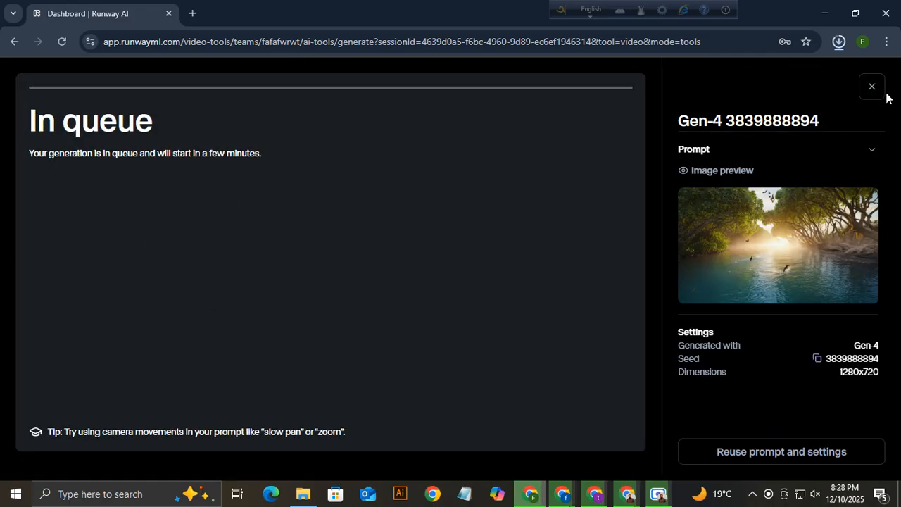
Close the queued generation's full prompt details pane.
click(874, 89)
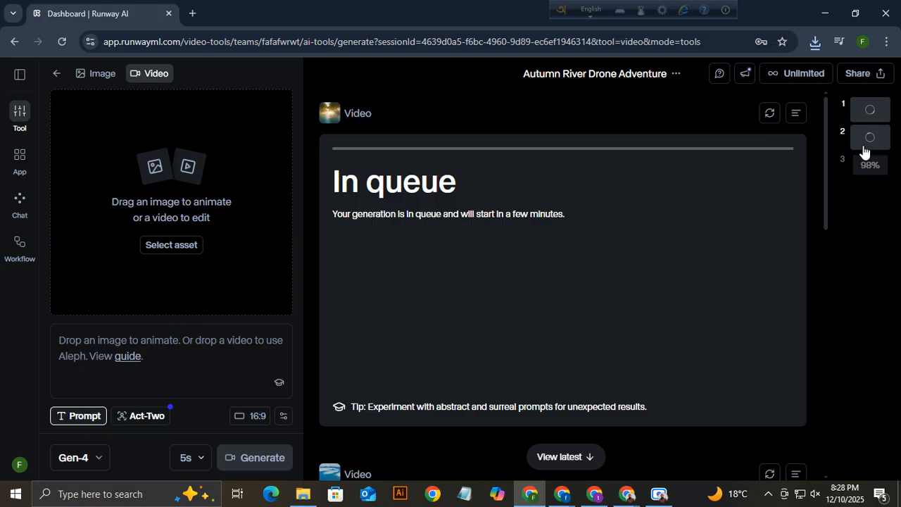
From the sidebar session menu, rename the session to 'Nazrul', fixing the initial 'Nozrul' typo.
click(19, 78)
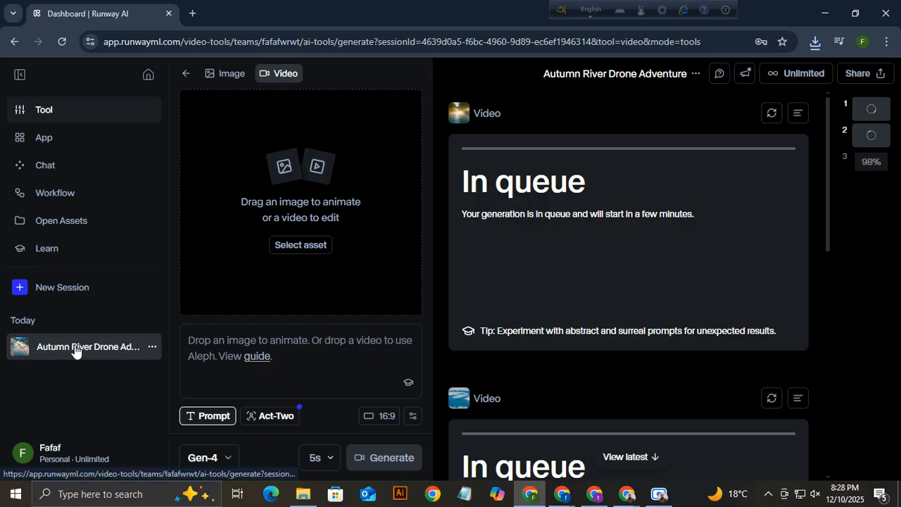
click(152, 347)
click(171, 369)
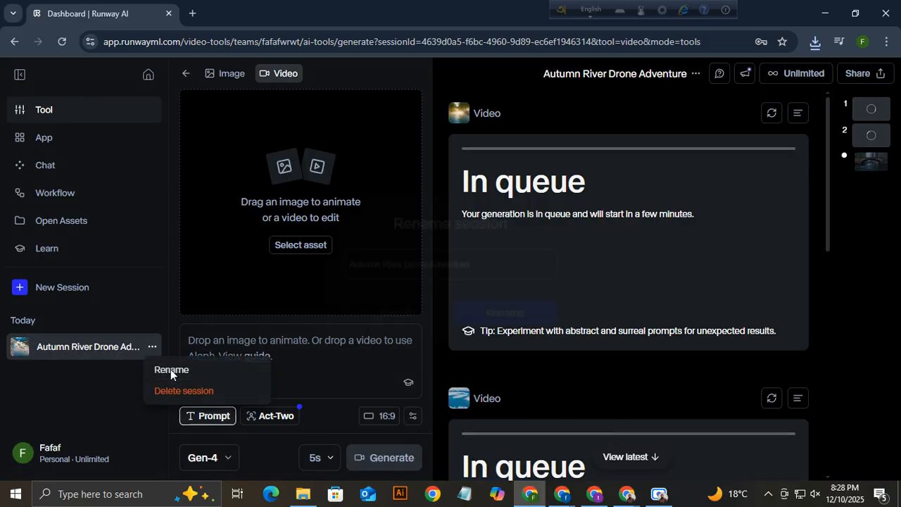
drag(493, 265, 299, 266)
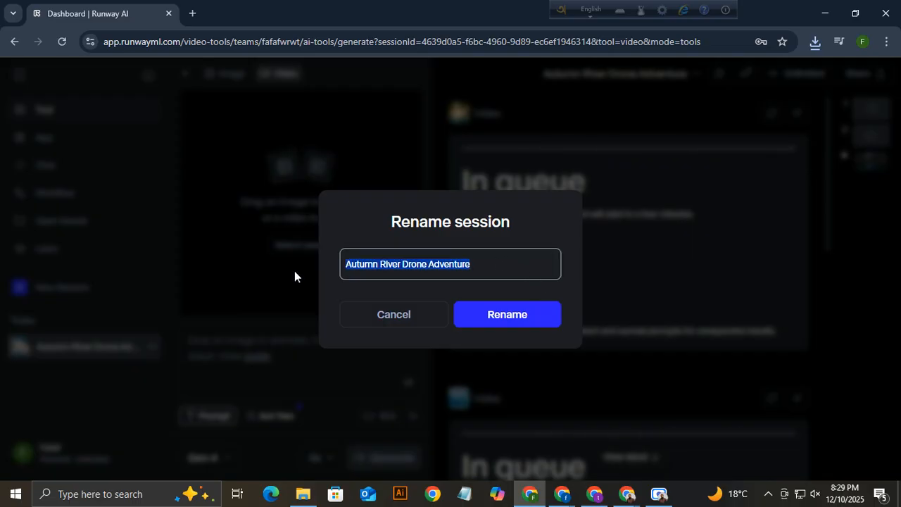
text(Noz)
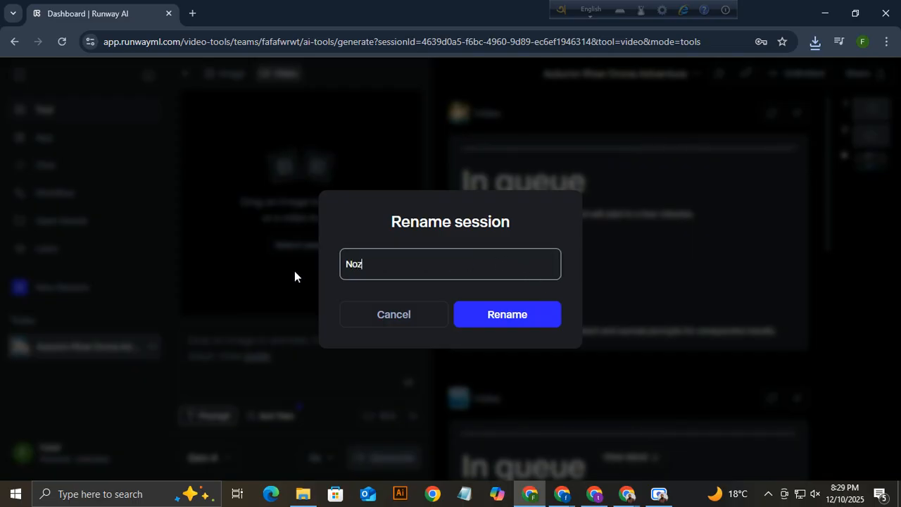
text(rul)
right_click(358, 264)
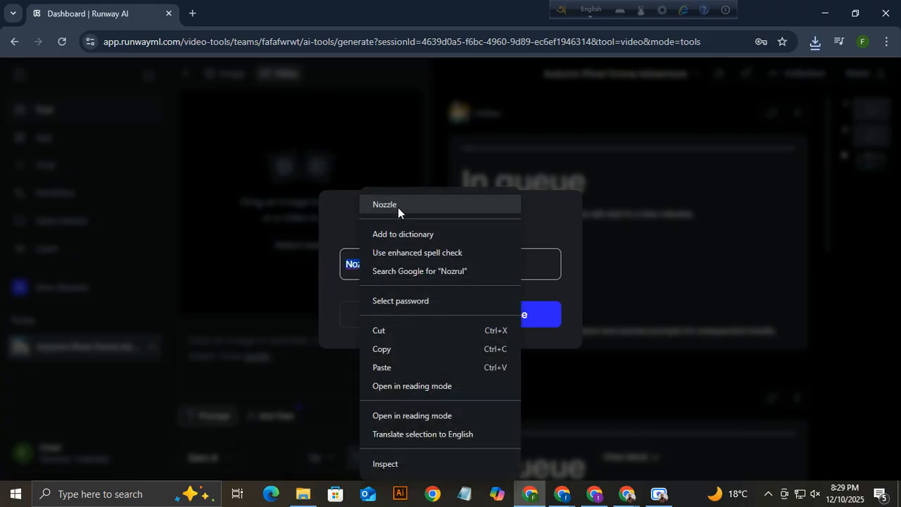
double_click(359, 265)
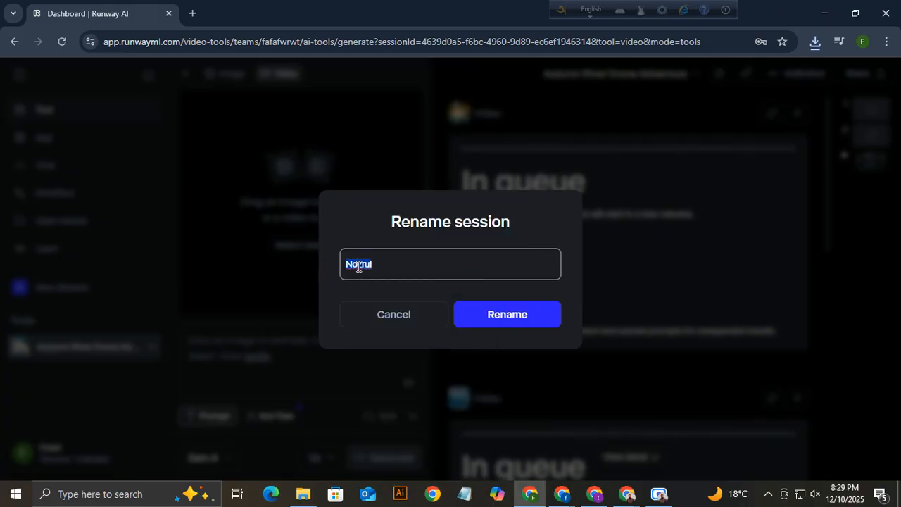
click(358, 265)
key(BackSpace)
text(a)
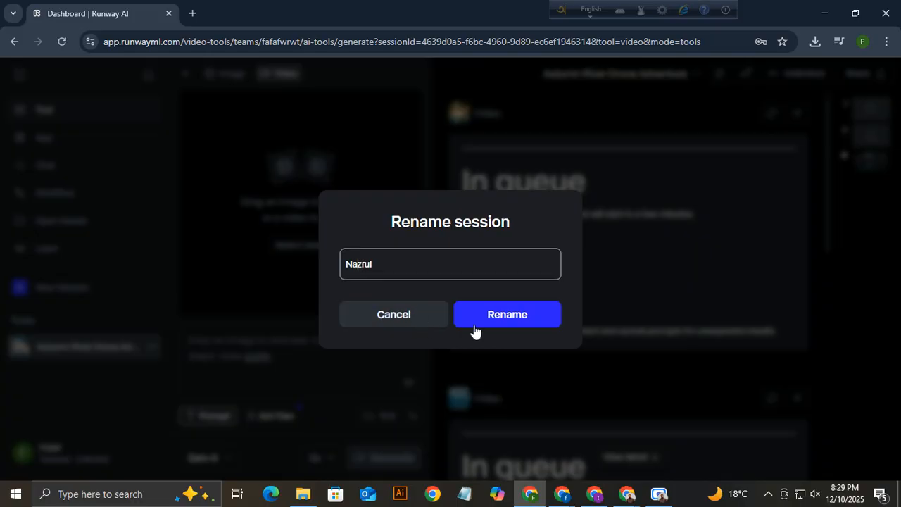
click(521, 322)
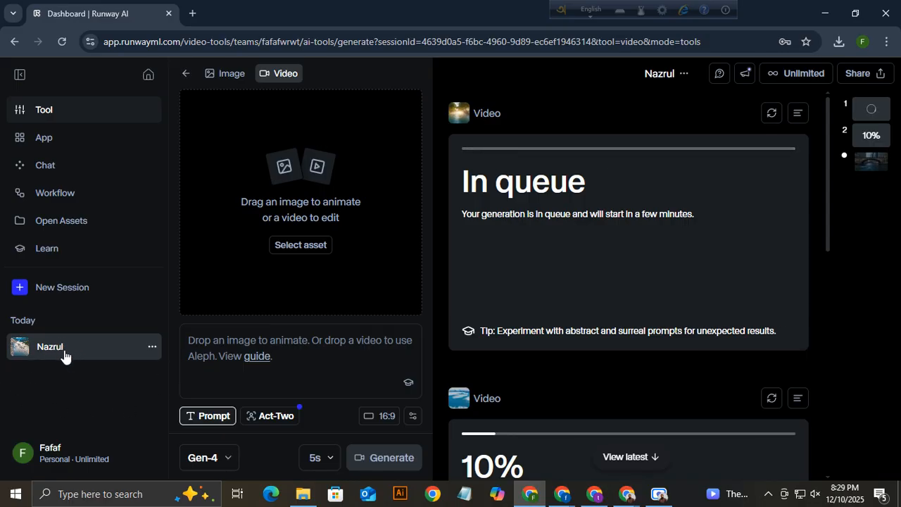
click(40, 285)
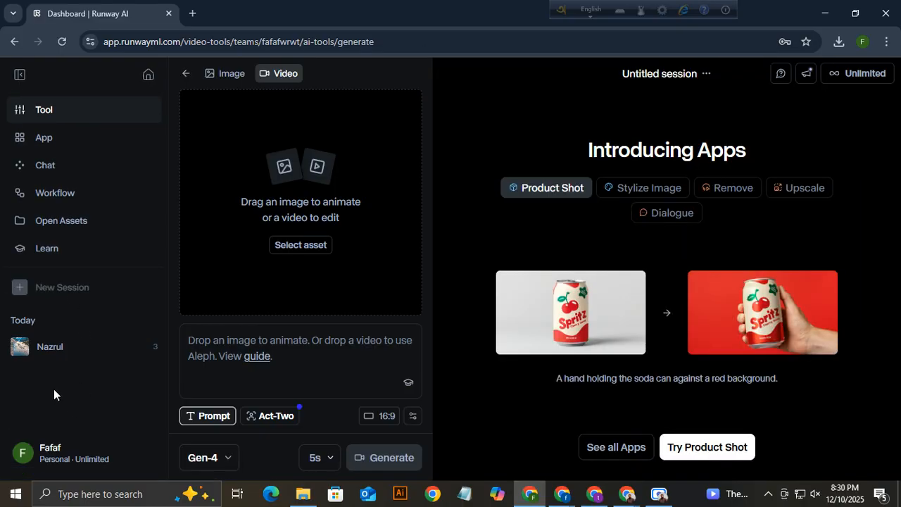
click(234, 74)
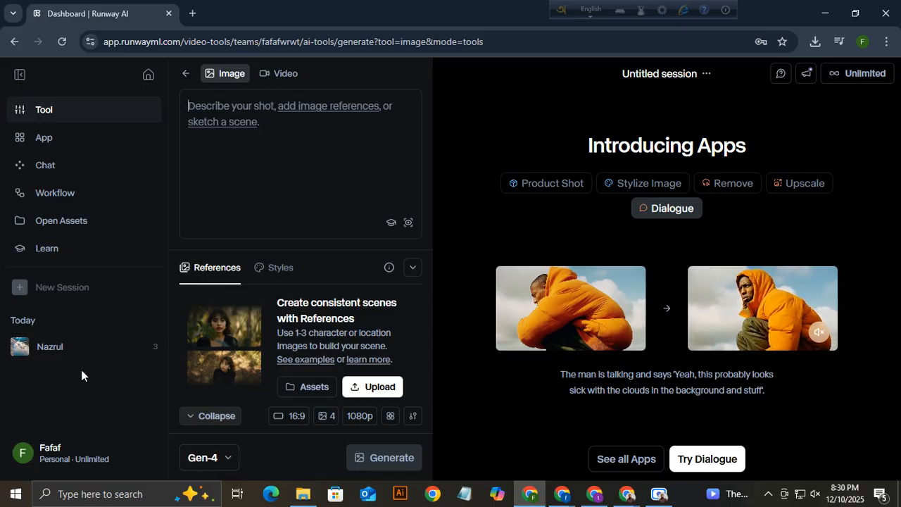
click(152, 348)
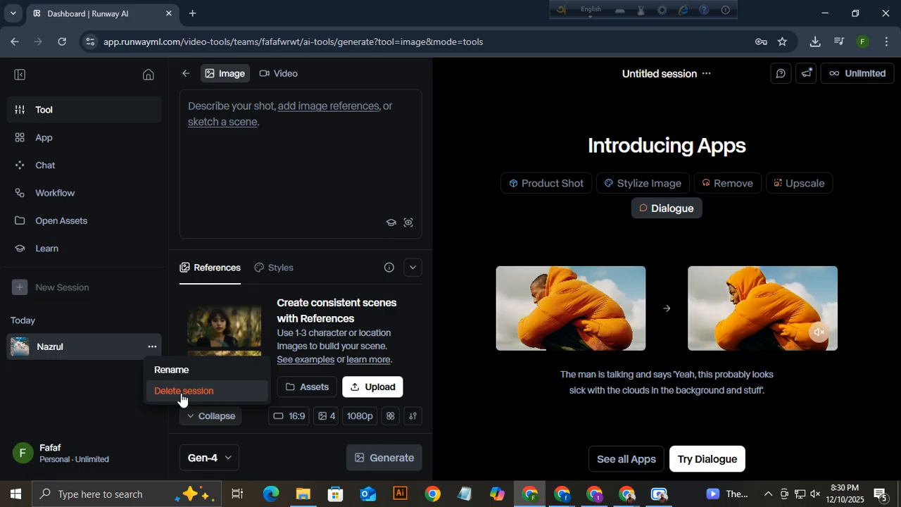
click(7, 401)
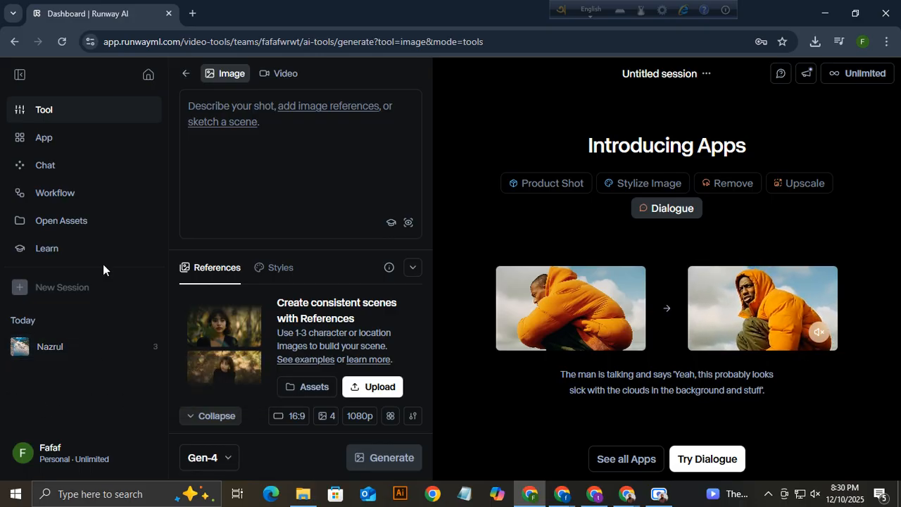
mouse_move(153, 352)
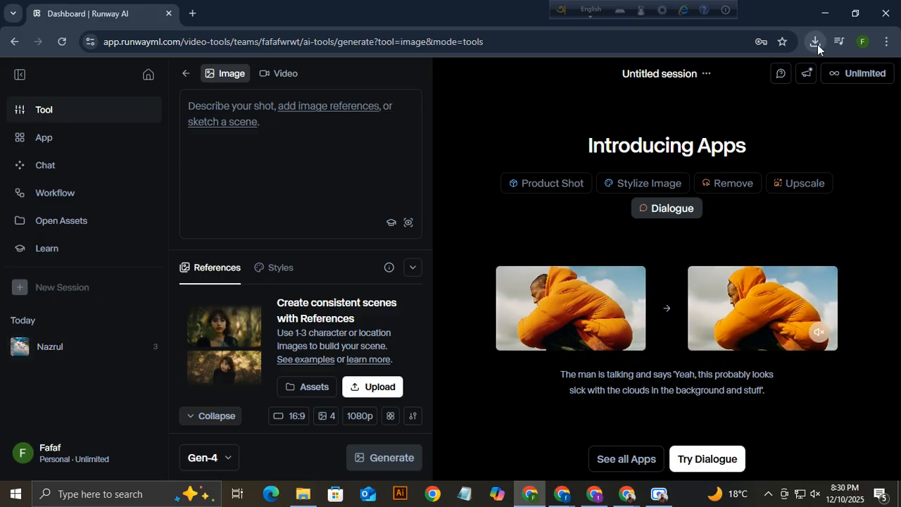
click(152, 346)
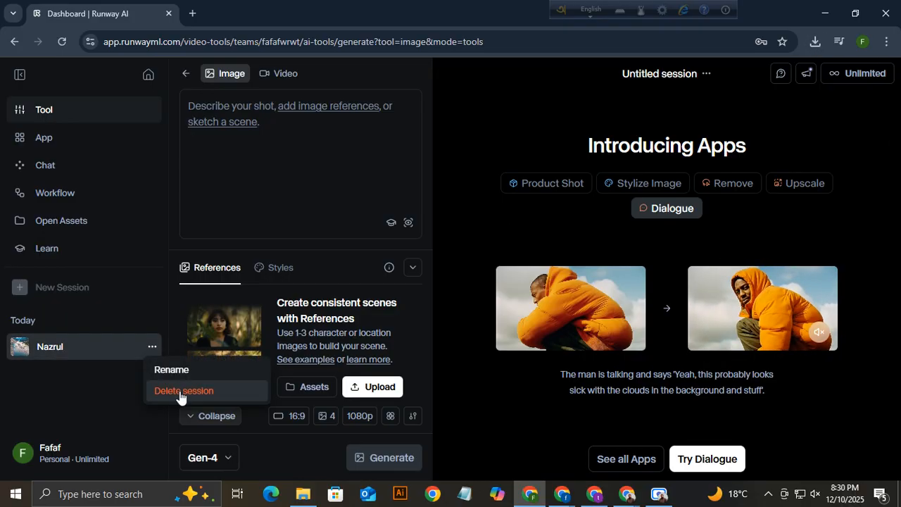
click(40, 402)
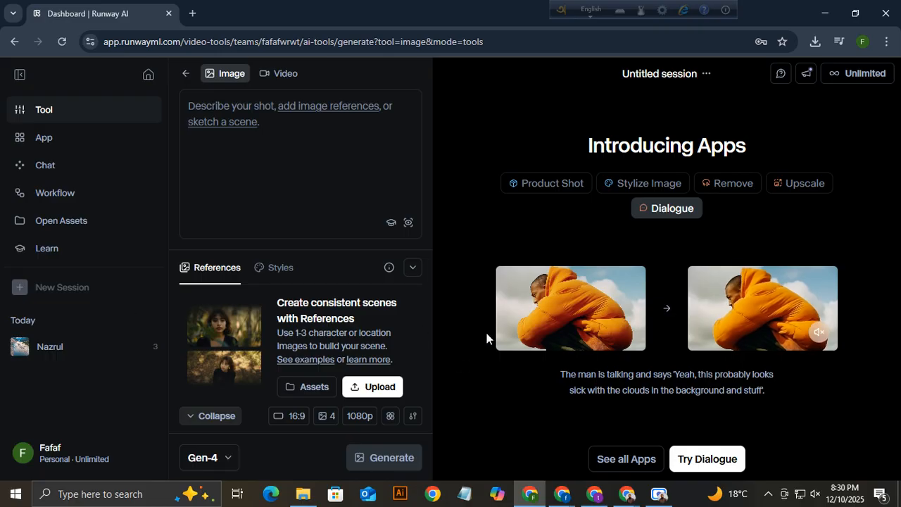
mouse_move(160, 353)
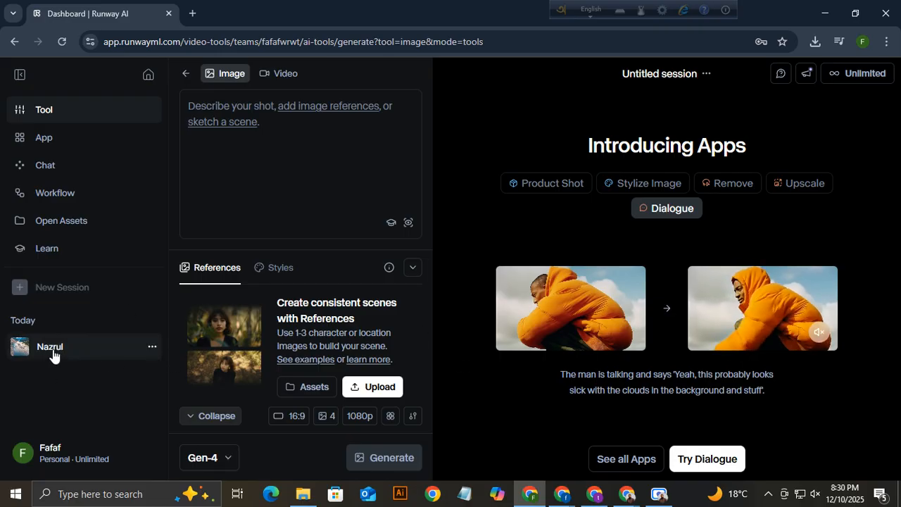
click(152, 346)
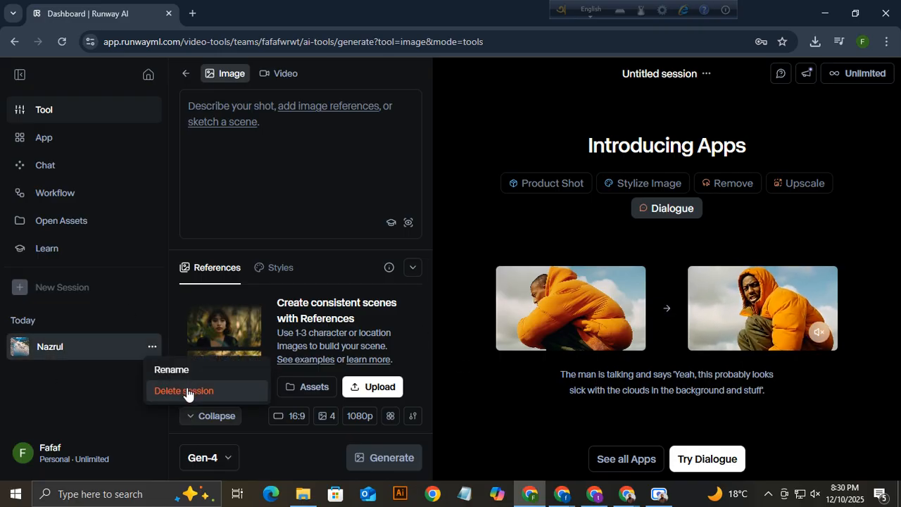
click(25, 398)
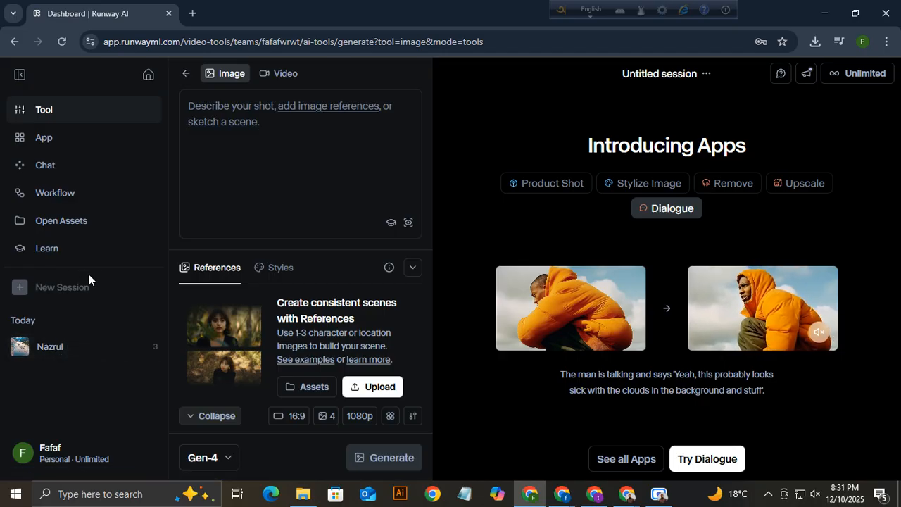
click(19, 75)
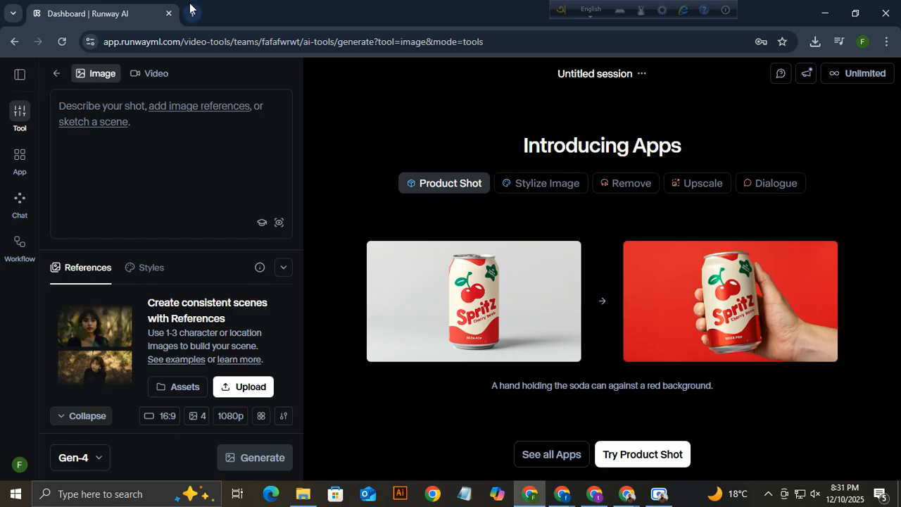
click(21, 76)
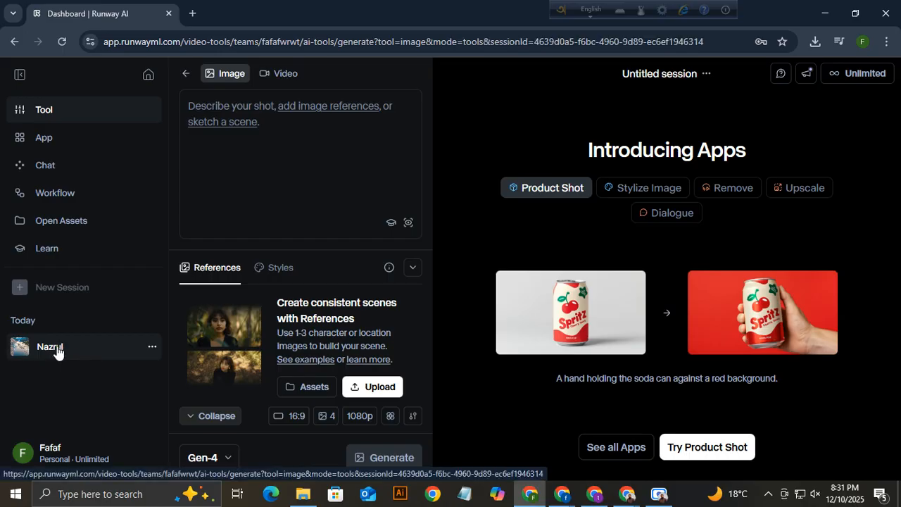
Open the Nazrul session and scroll its feed to follow the two generations' progress.
click(57, 353)
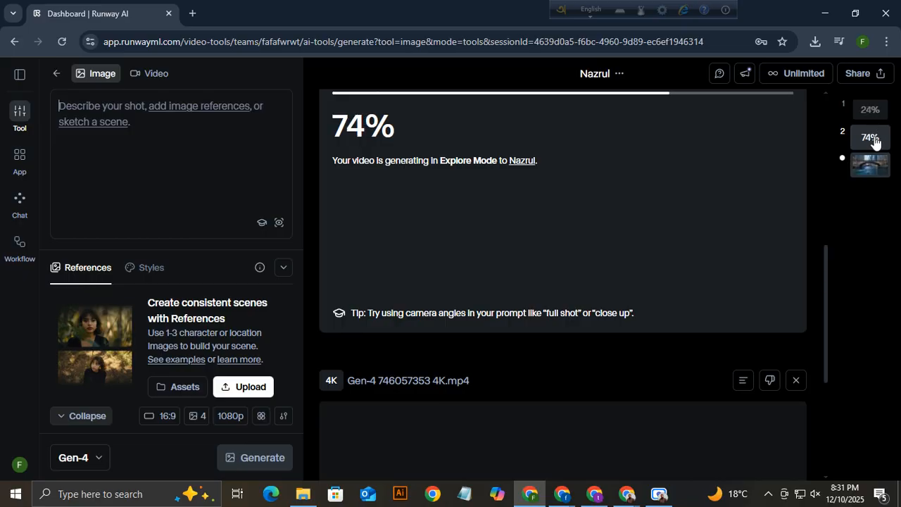
scroll(427, 251, up, 3)
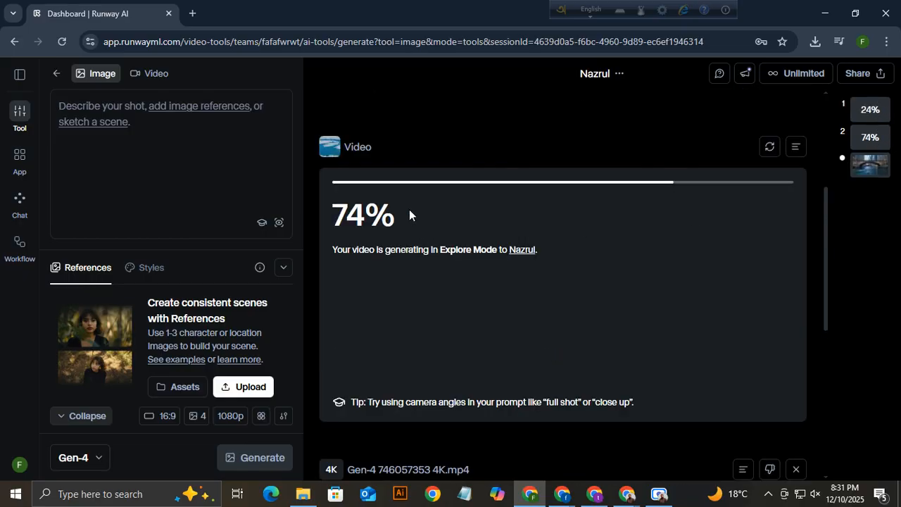
scroll(437, 268, up, 3)
scroll(456, 195, down, 3)
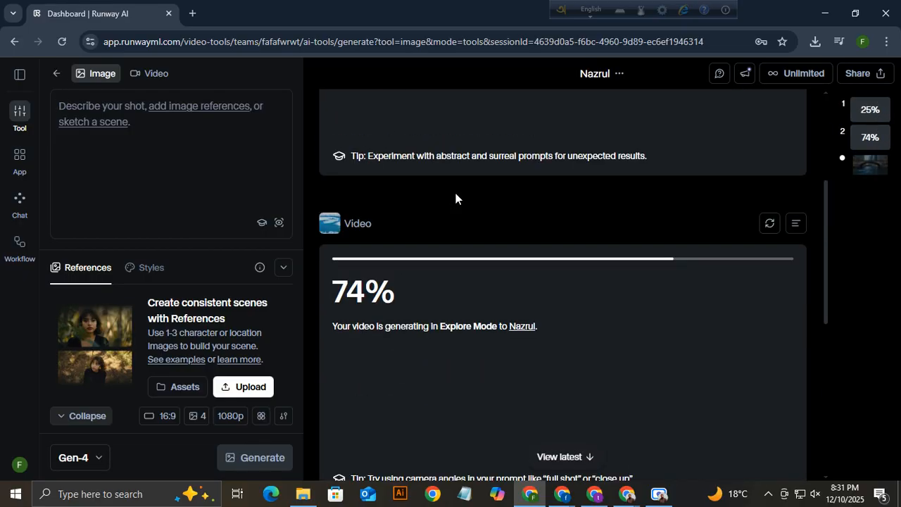
double_click(338, 260)
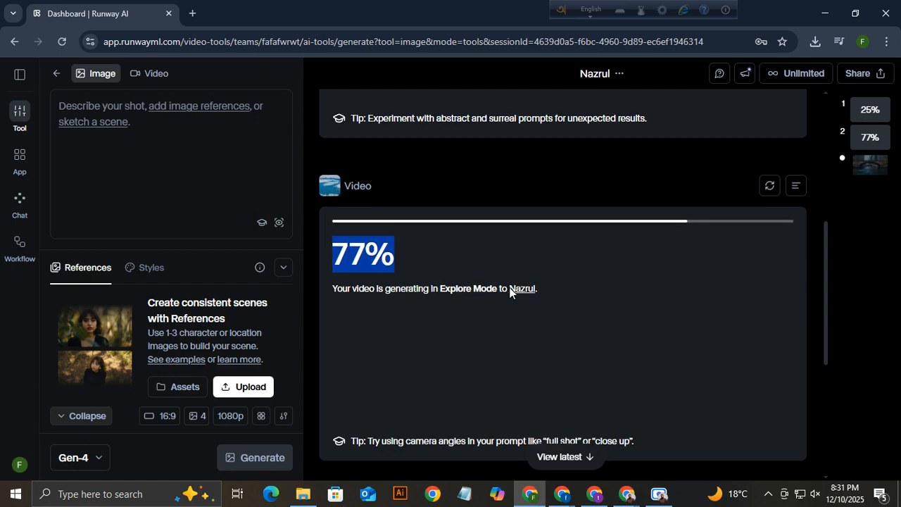
scroll(508, 285, down, 5)
scroll(590, 316, down, 1)
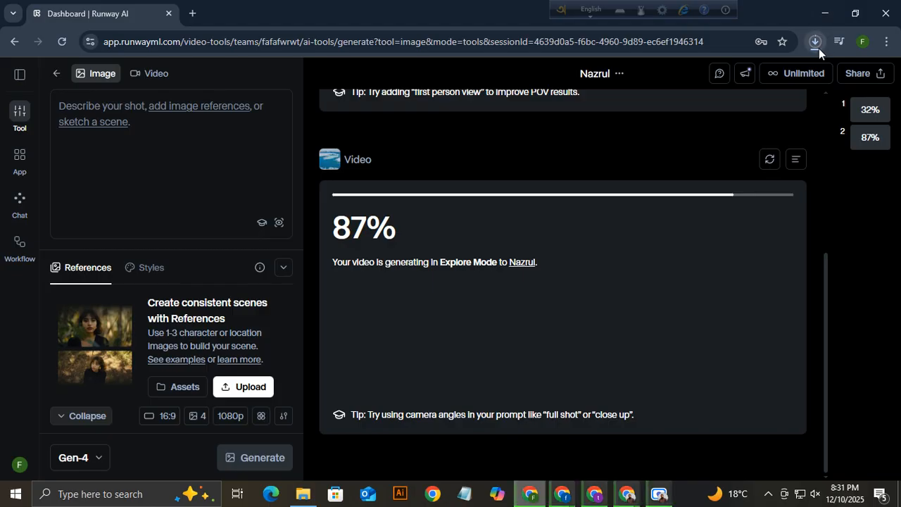
click(817, 45)
click(769, 100)
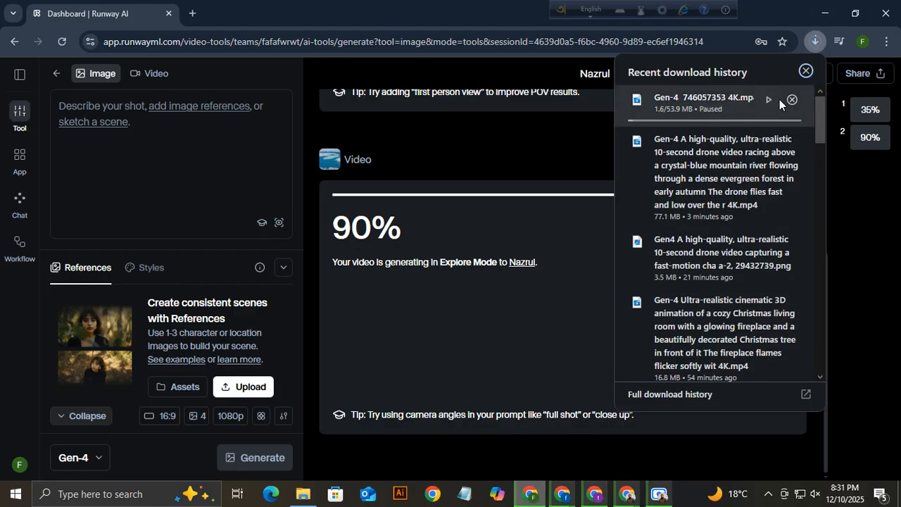
click(792, 99)
click(495, 151)
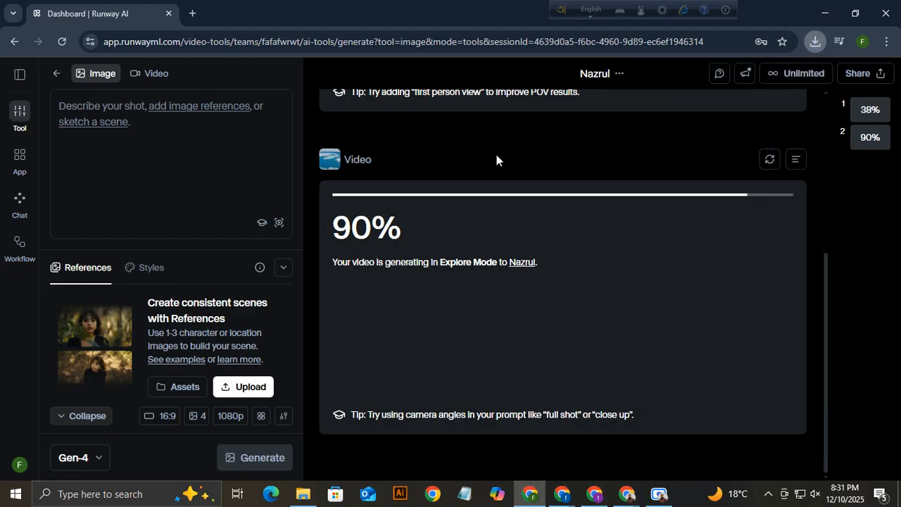
scroll(546, 304, up, 4)
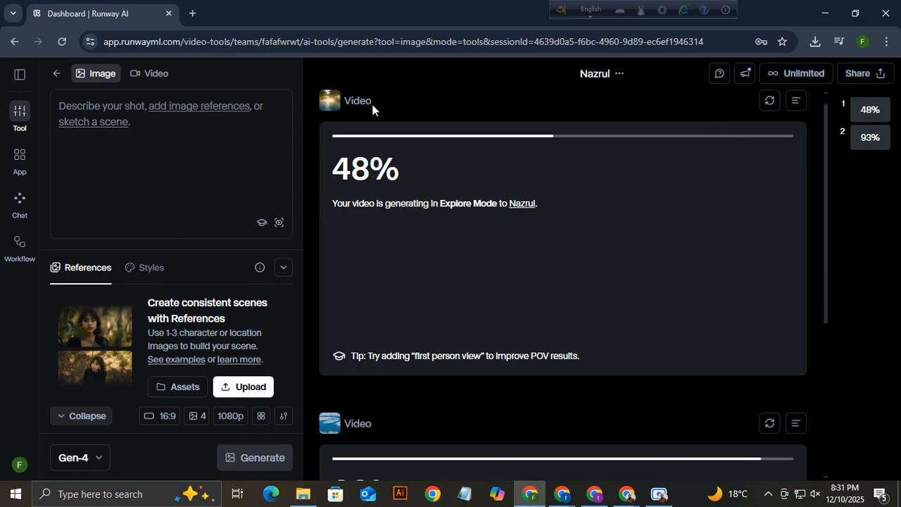
Open a new Chrome tab and Google search 'adobe stck'.
click(193, 13)
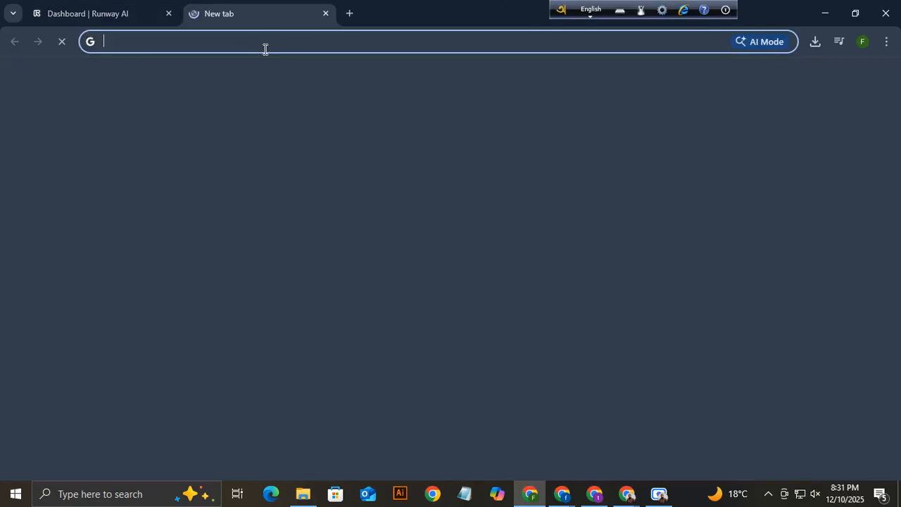
text(a)
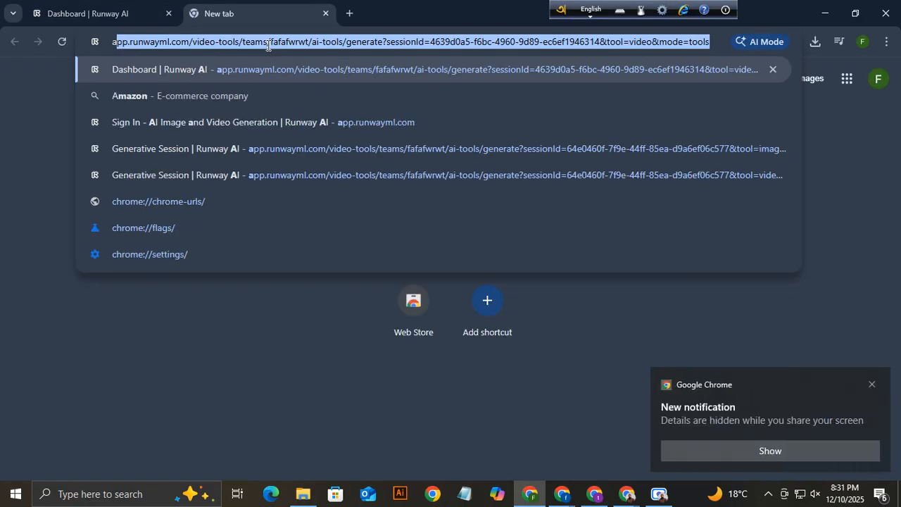
text(dob)
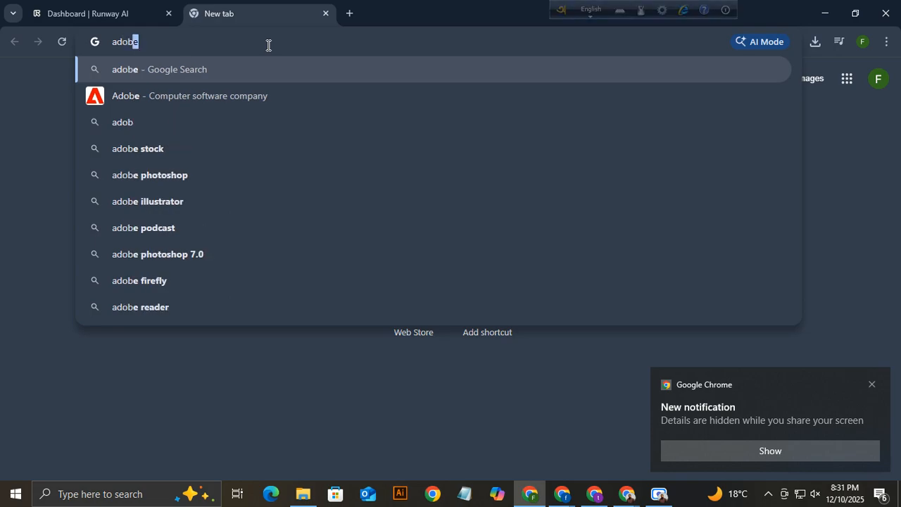
text(e stck)
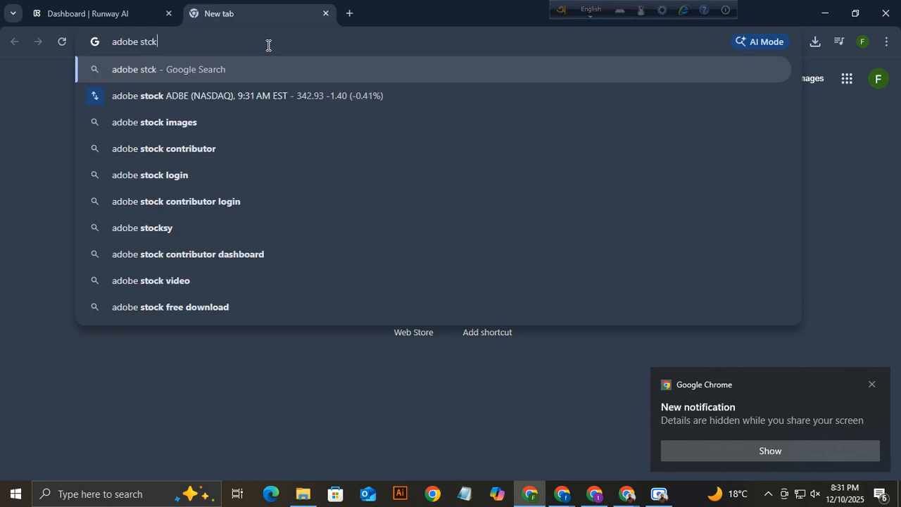
key(Return)
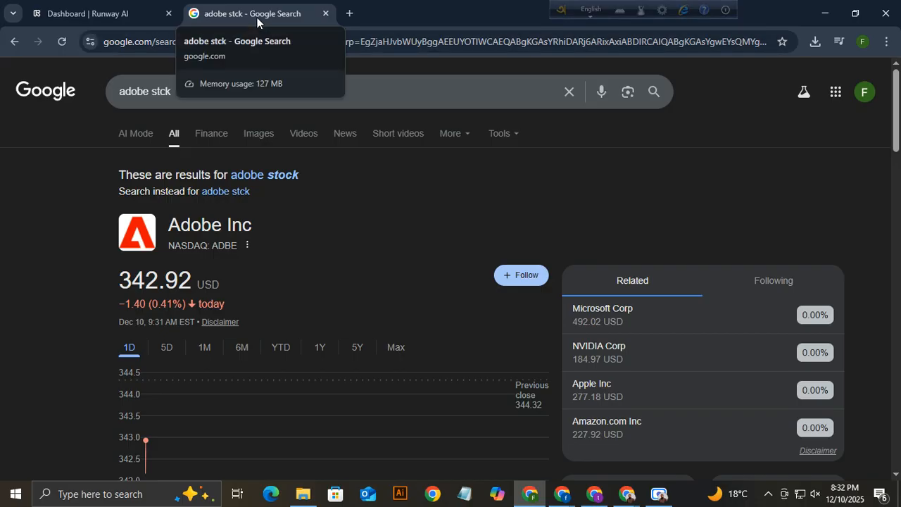
scroll(219, 278, down, 6)
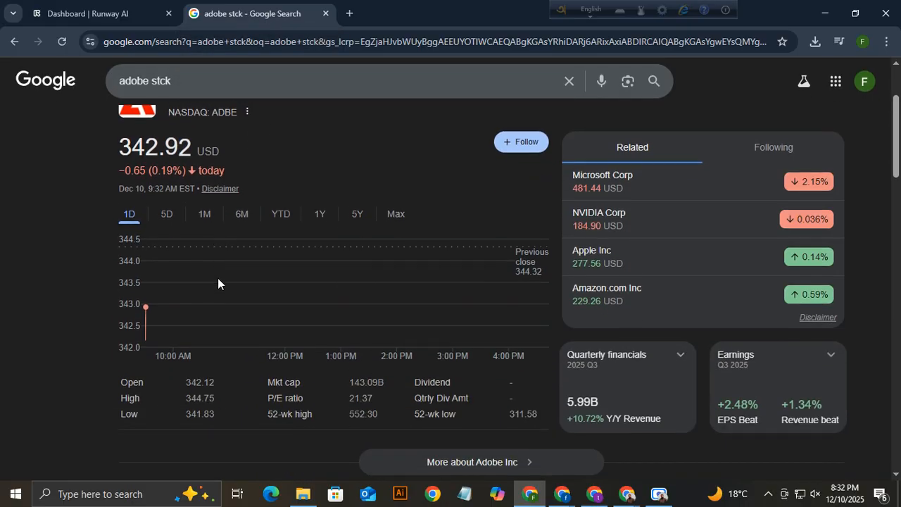
Go to Adobe Stock, dismiss the Google sign-in prompt, and switch the search scope to Videos.
click(226, 208)
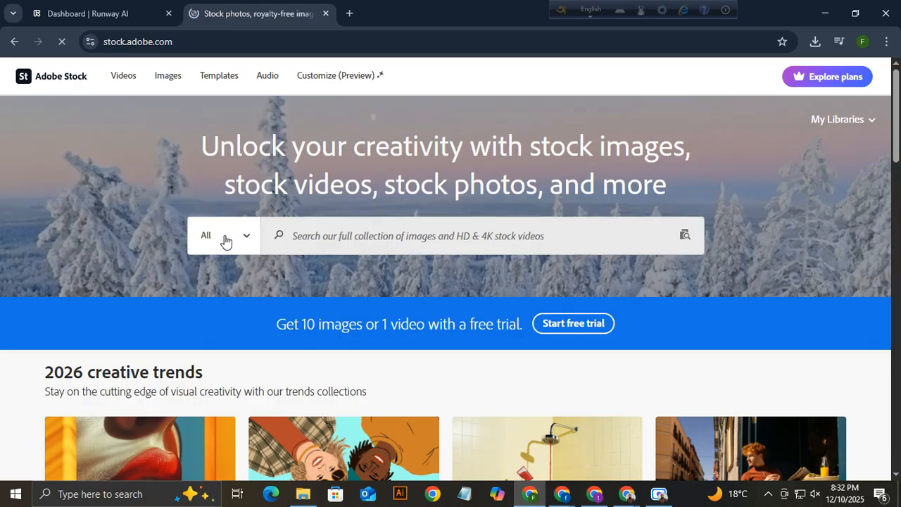
click(227, 241)
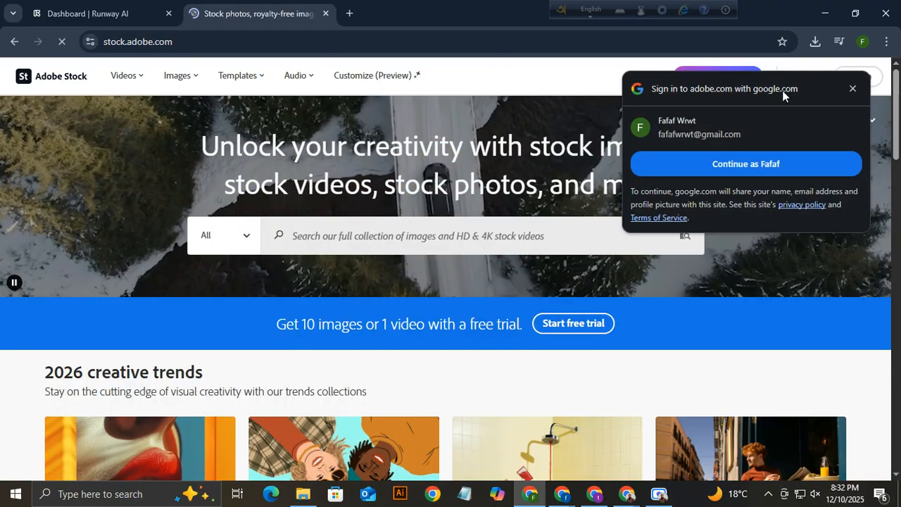
click(858, 88)
click(226, 236)
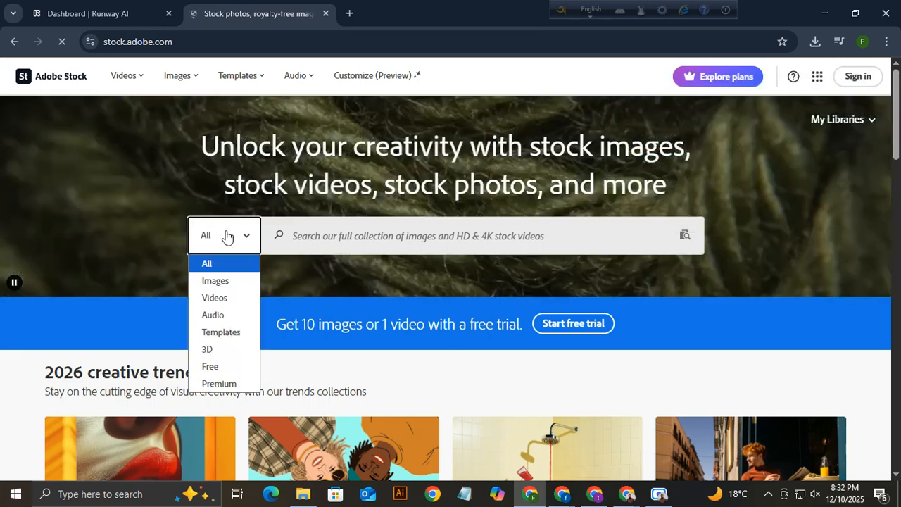
click(212, 297)
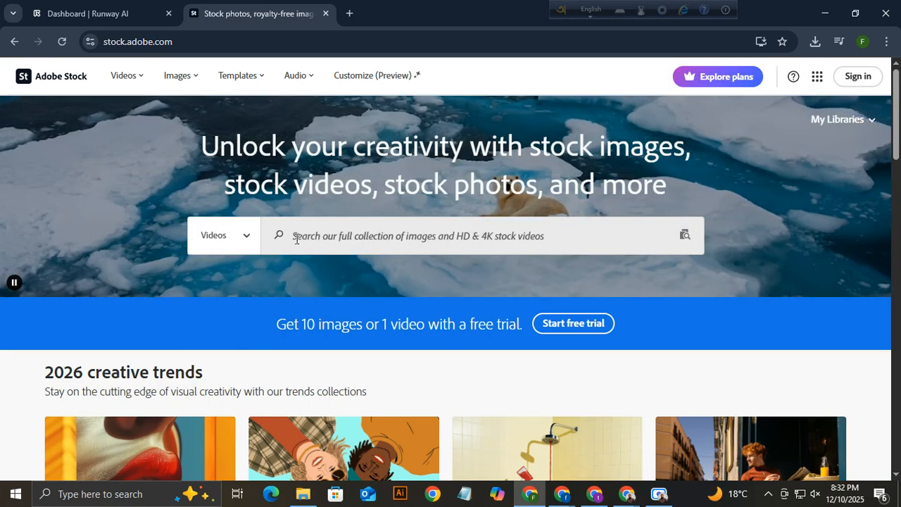
click(298, 239)
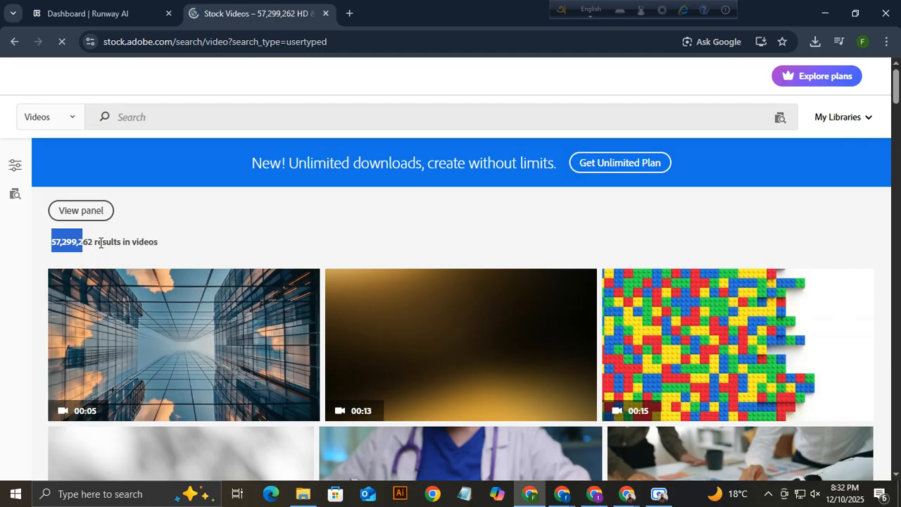
scroll(467, 350, down, 4)
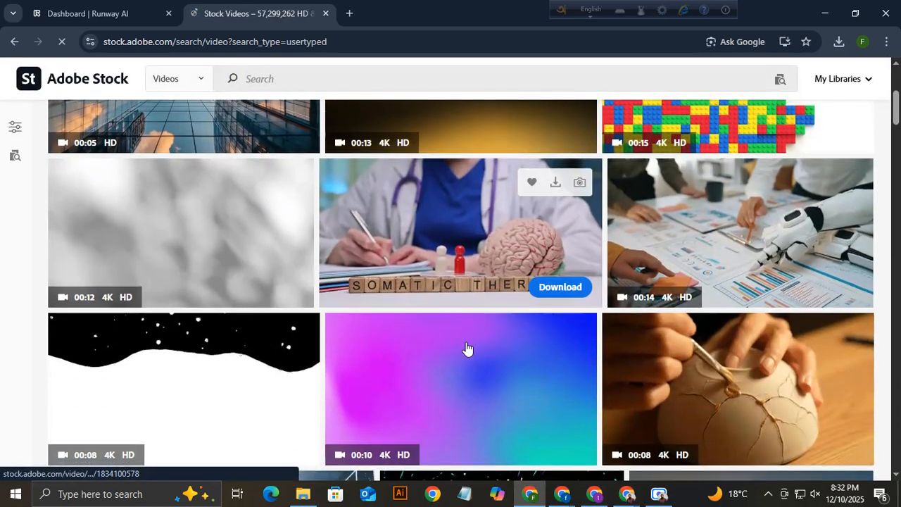
scroll(467, 350, down, 6)
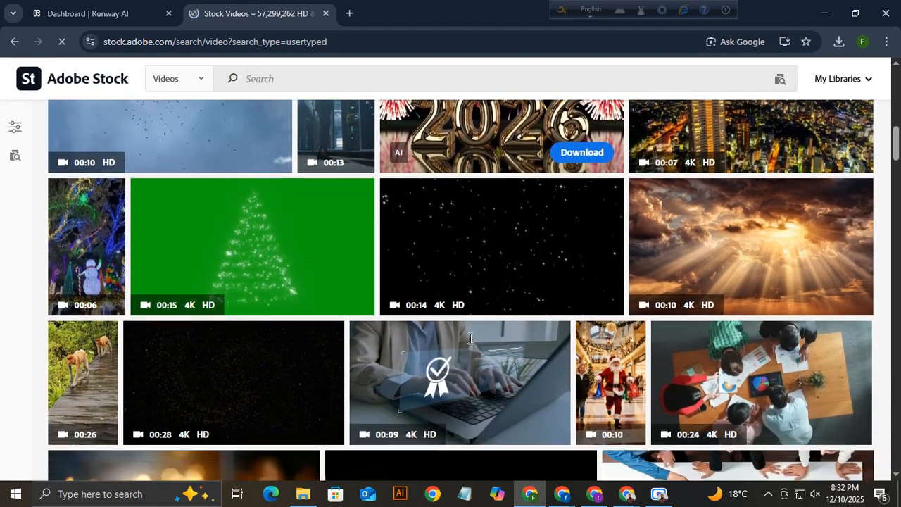
scroll(471, 339, down, 4)
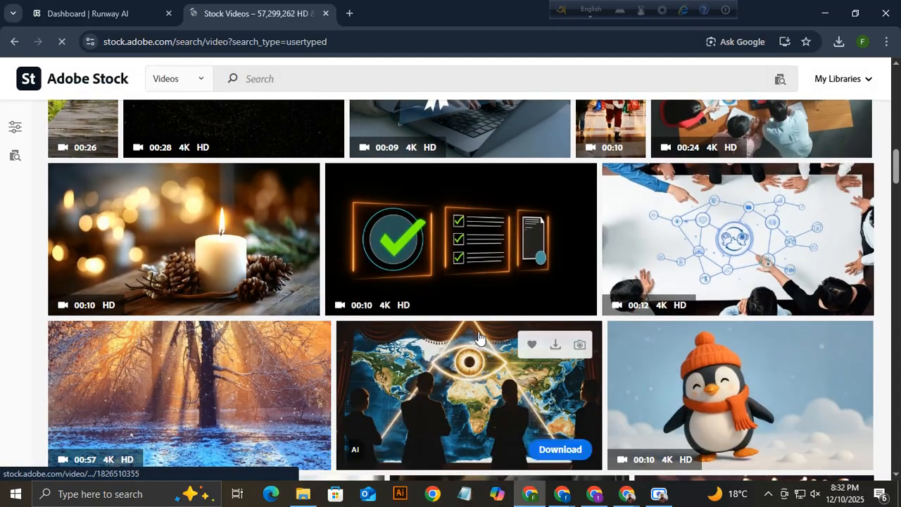
scroll(478, 337, down, 4)
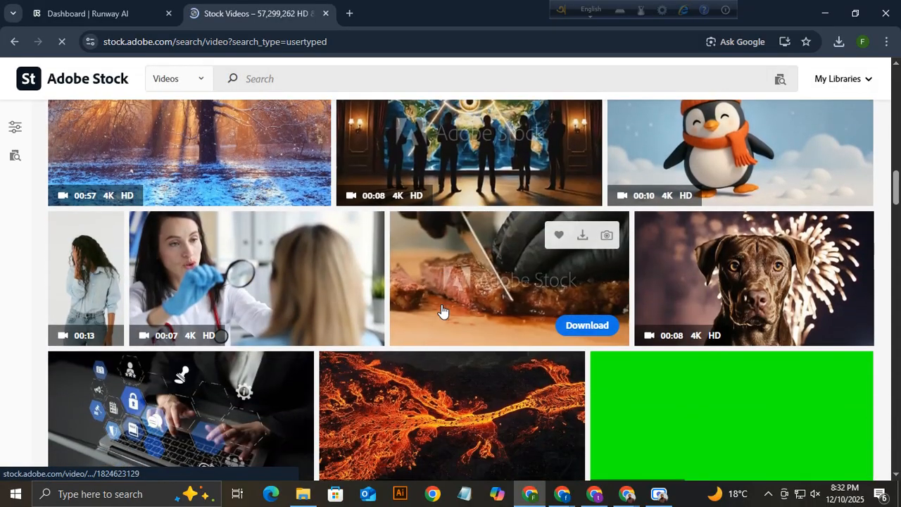
scroll(442, 311, down, 4)
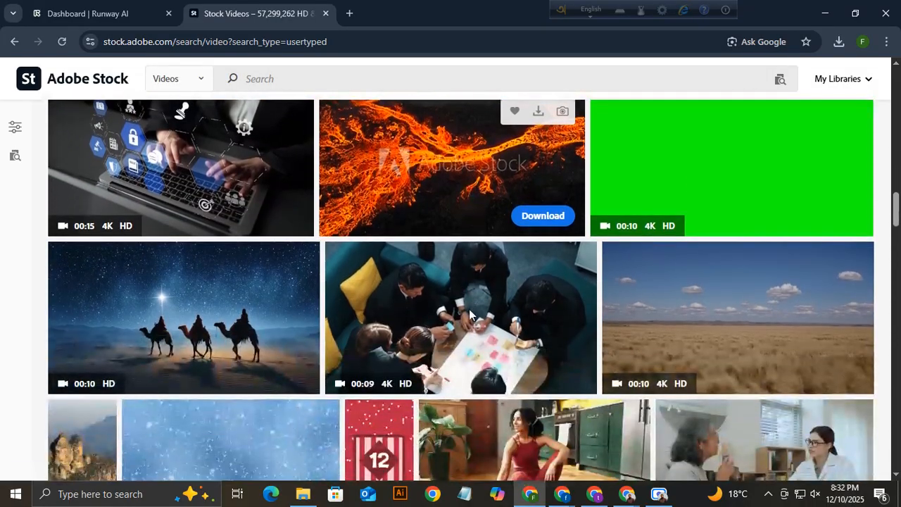
scroll(469, 310, down, 2)
scroll(450, 308, down, 2)
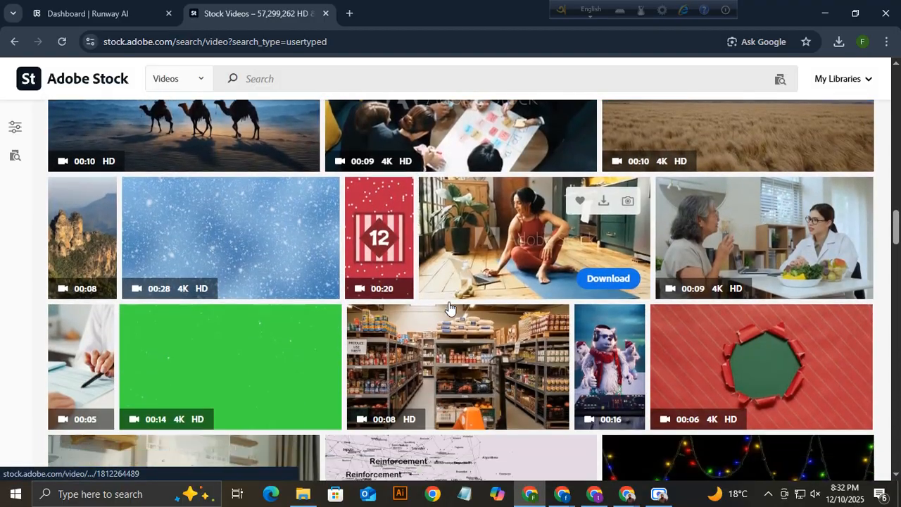
scroll(450, 307, down, 3)
scroll(456, 313, down, 1)
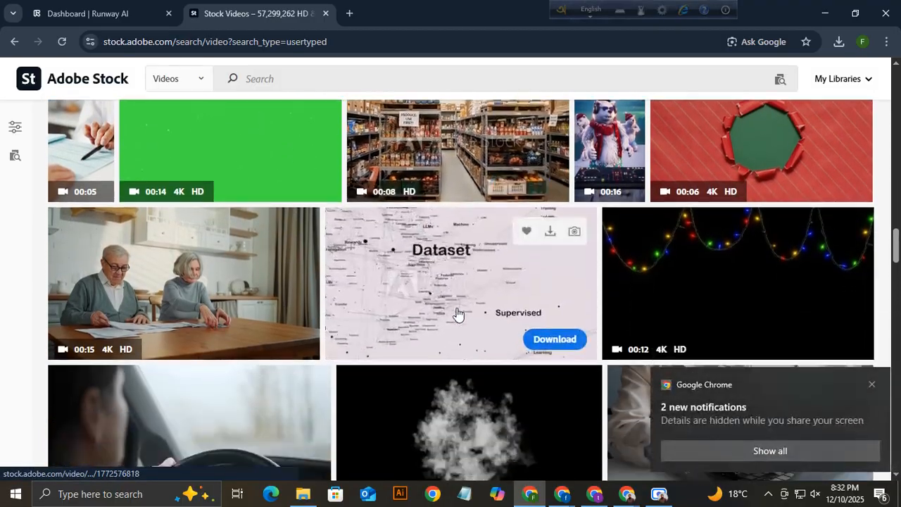
scroll(458, 313, down, 1)
click(872, 385)
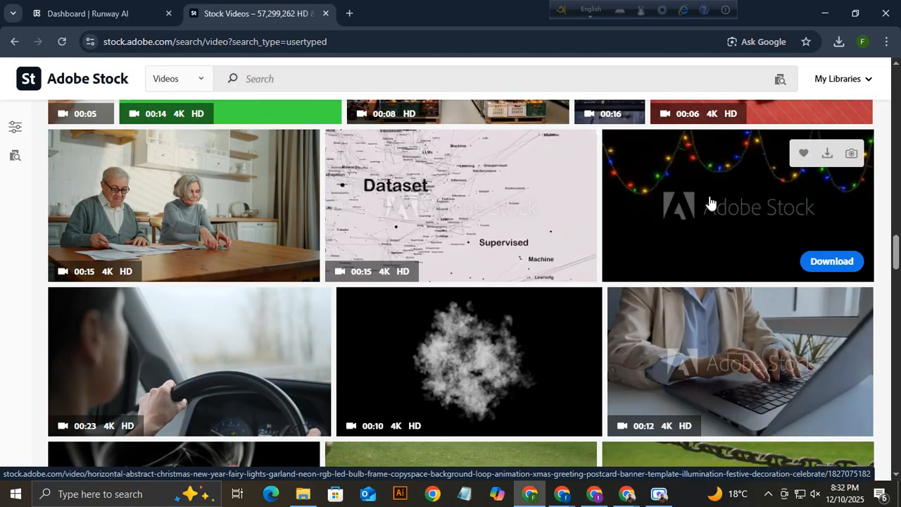
scroll(709, 201, up, 1)
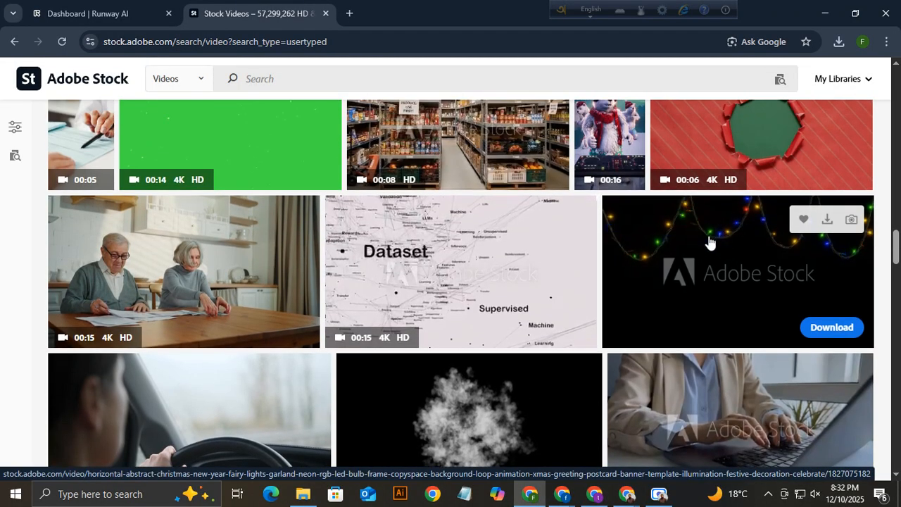
scroll(709, 242, down, 2)
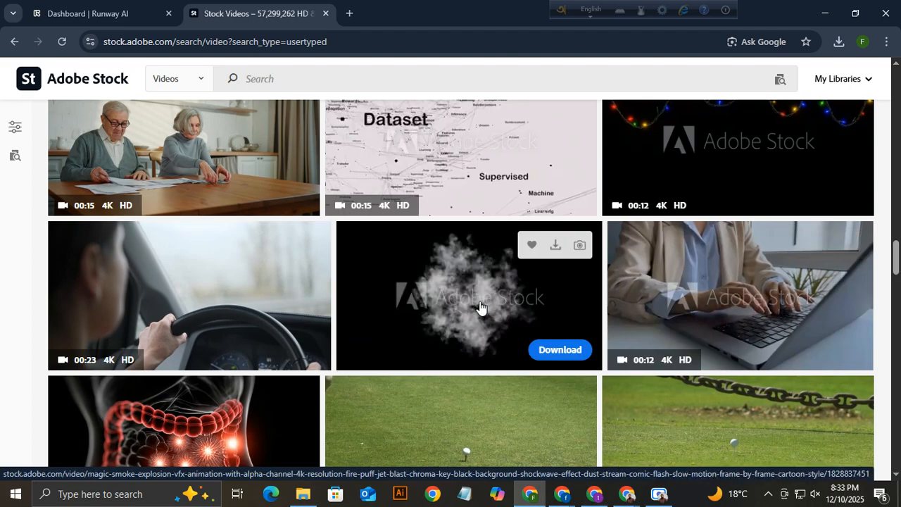
scroll(475, 306, down, 2)
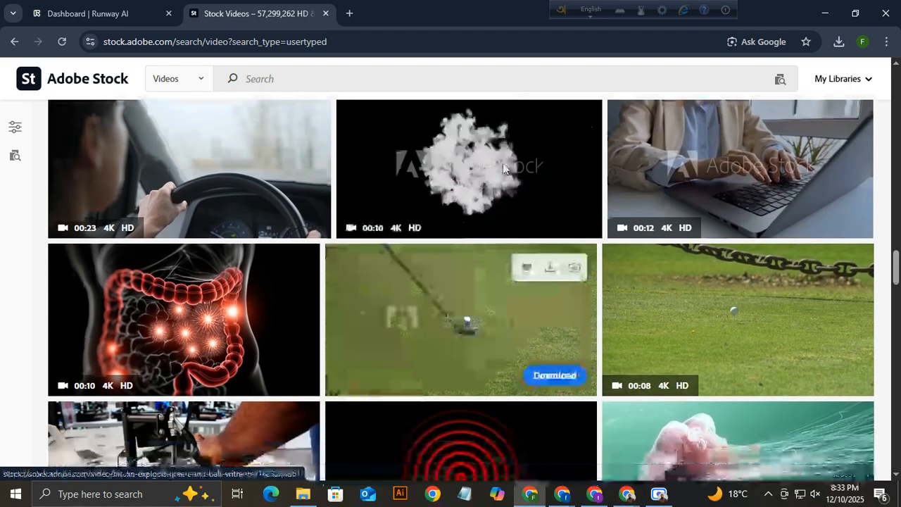
scroll(468, 211, up, 1)
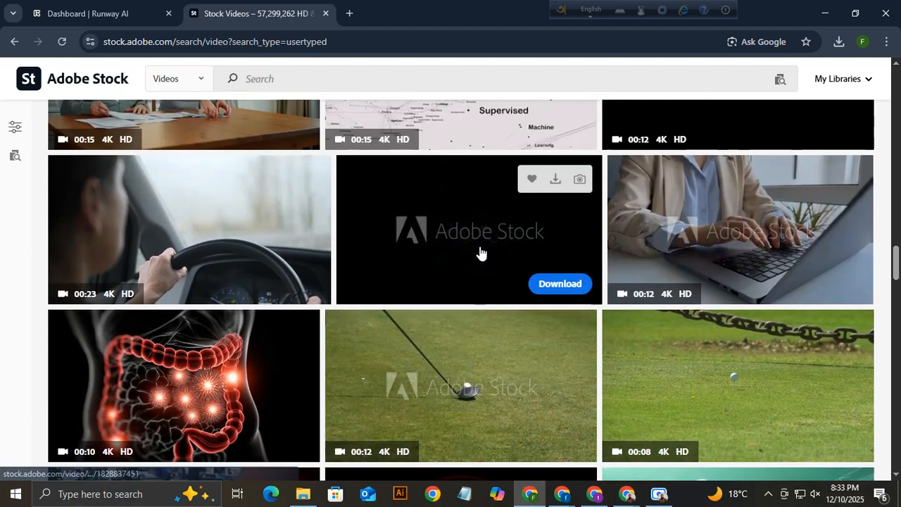
scroll(475, 250, down, 2)
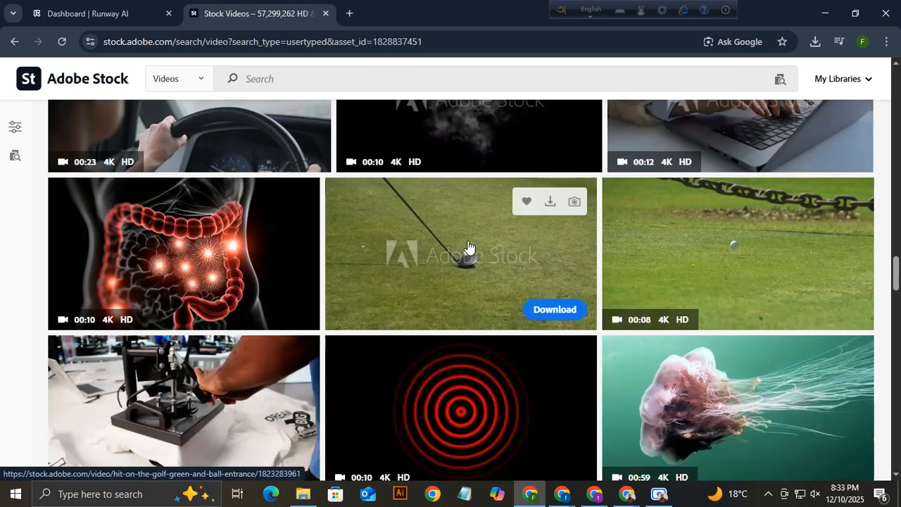
Open the magic smoke explosion clip's details, then scroll up the results to the 00:10 penguin clip.
click(455, 139)
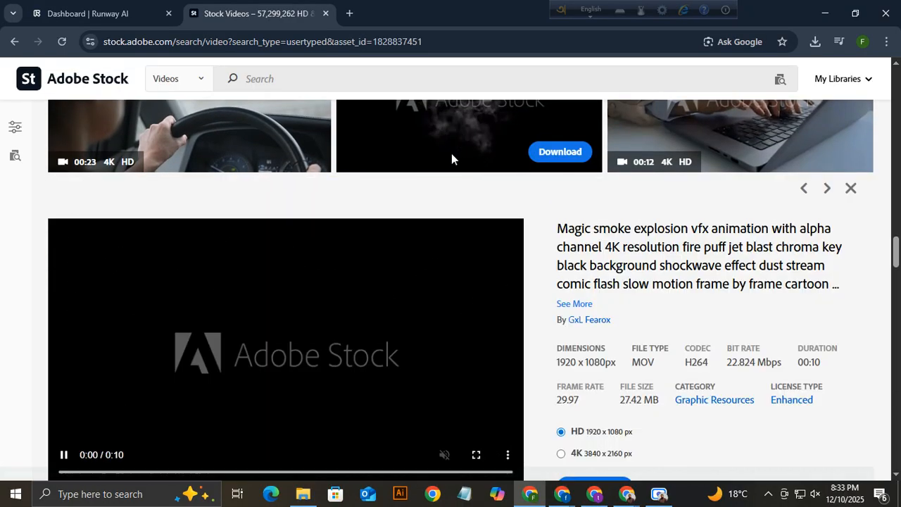
scroll(430, 232, up, 1)
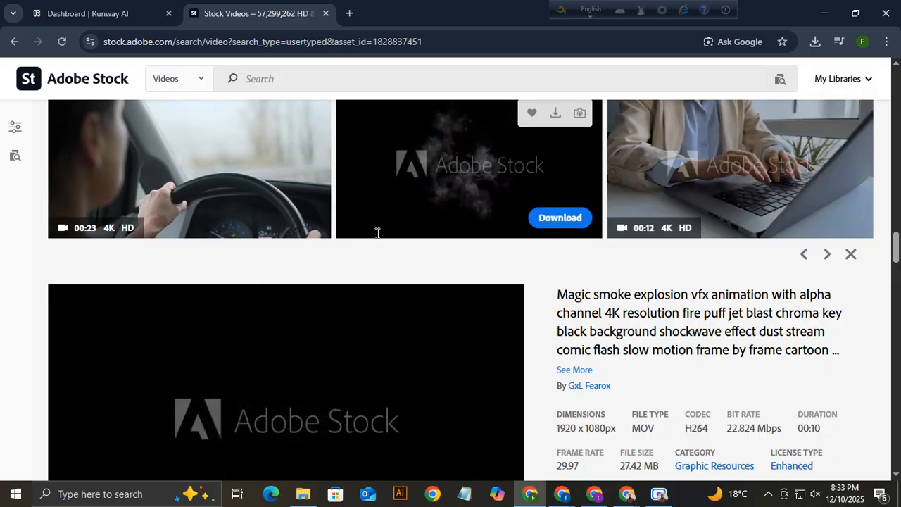
scroll(486, 232, up, 4)
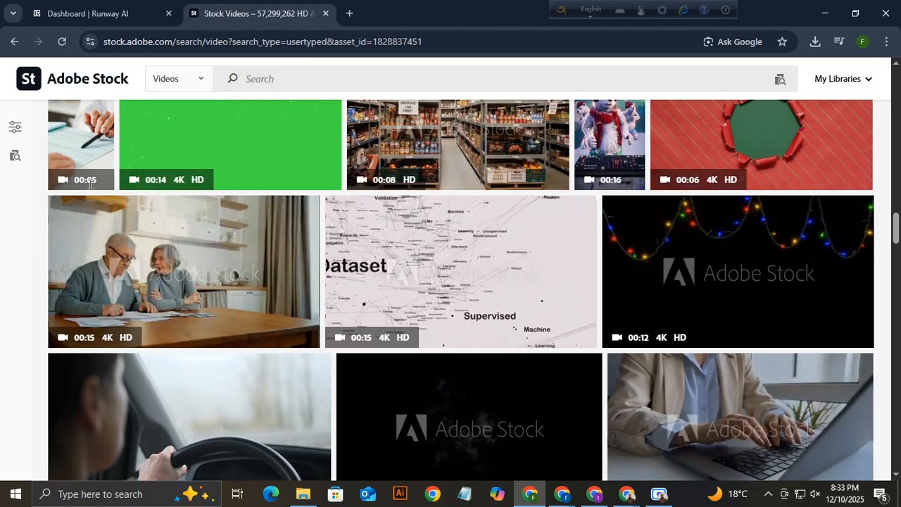
scroll(99, 194, up, 4)
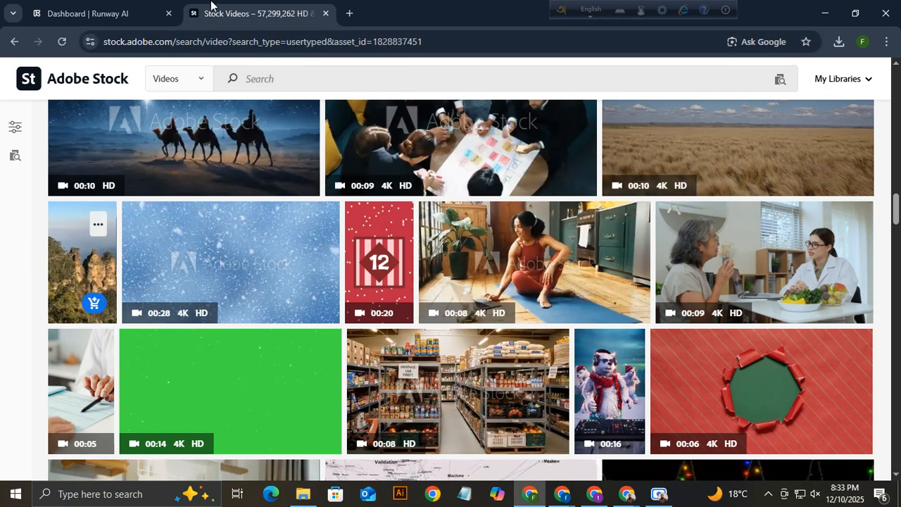
scroll(491, 312, up, 2)
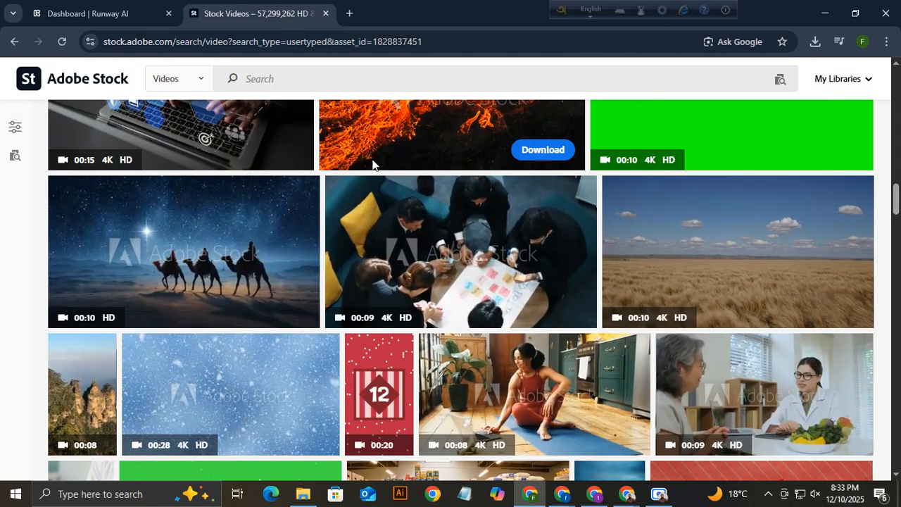
scroll(99, 324, up, 4)
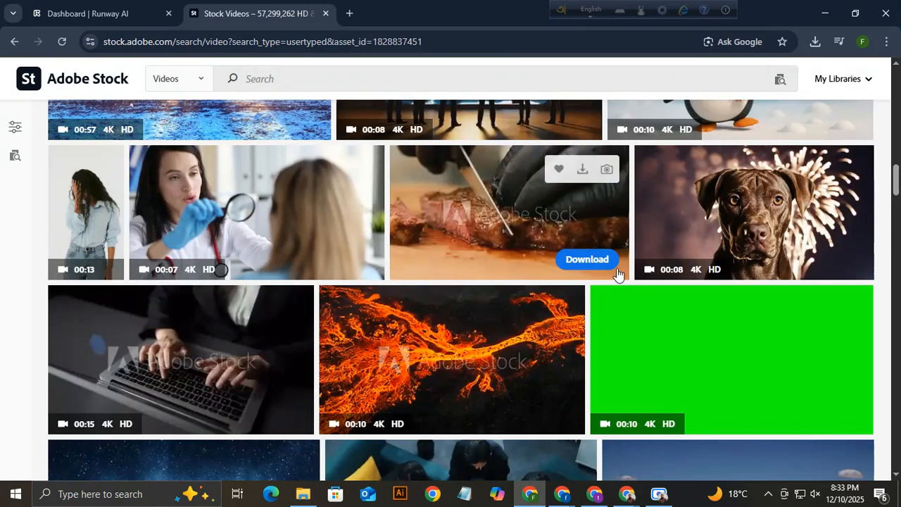
scroll(394, 266, up, 2)
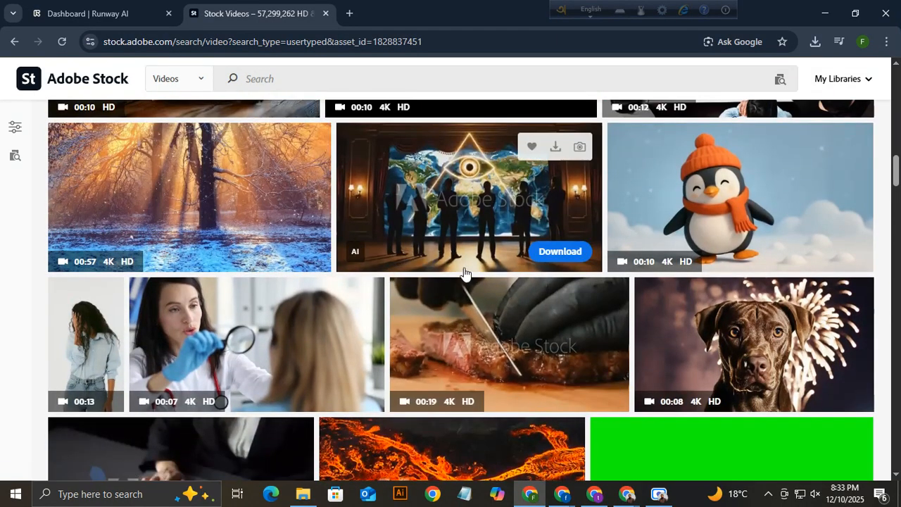
scroll(701, 303, up, 1)
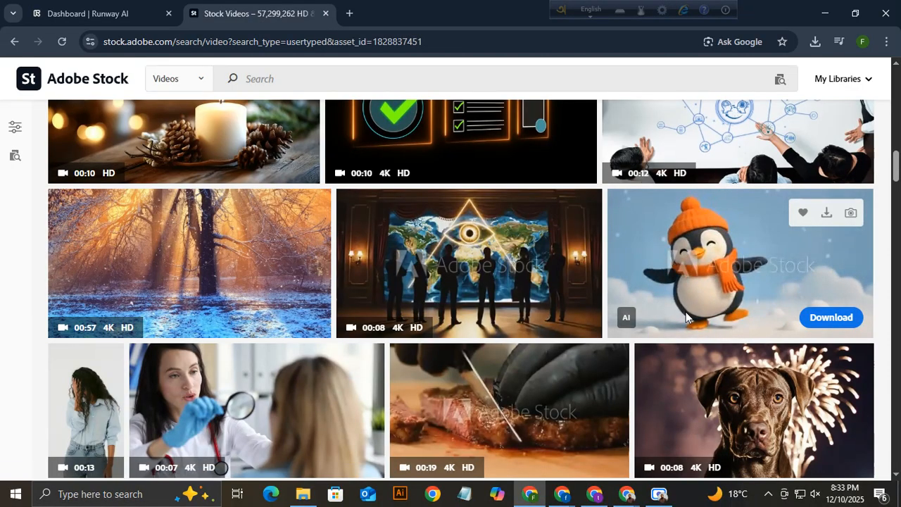
Open the Happy Dancing Christmas Winter Penguin clip's details and select its full title.
mouse_move(739, 367)
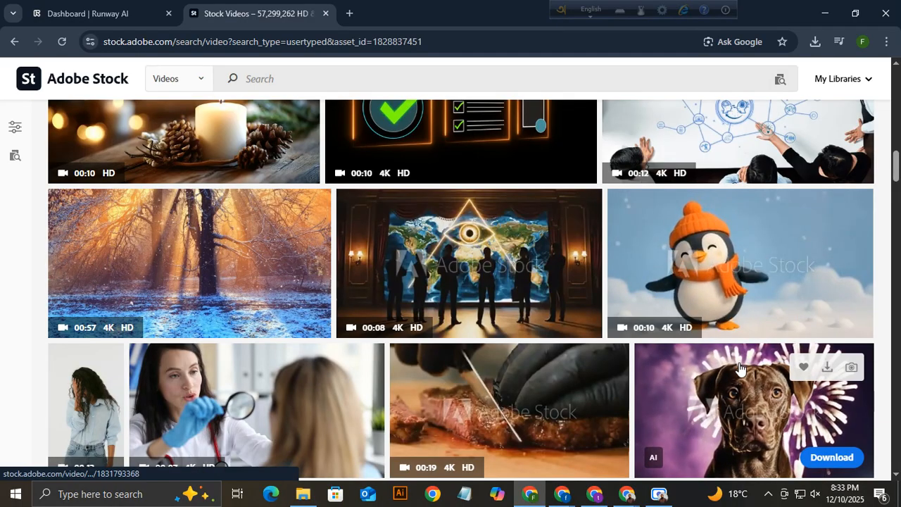
scroll(739, 367, down, 1)
click(744, 205)
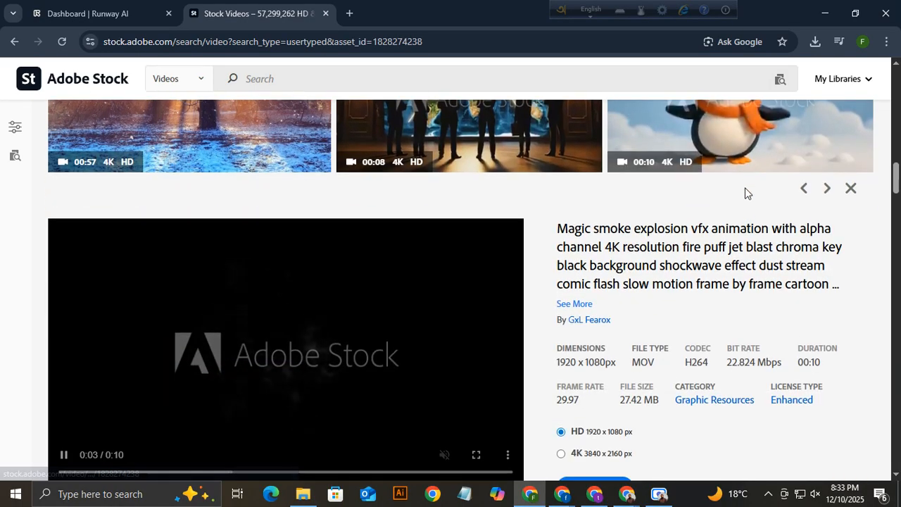
click(726, 146)
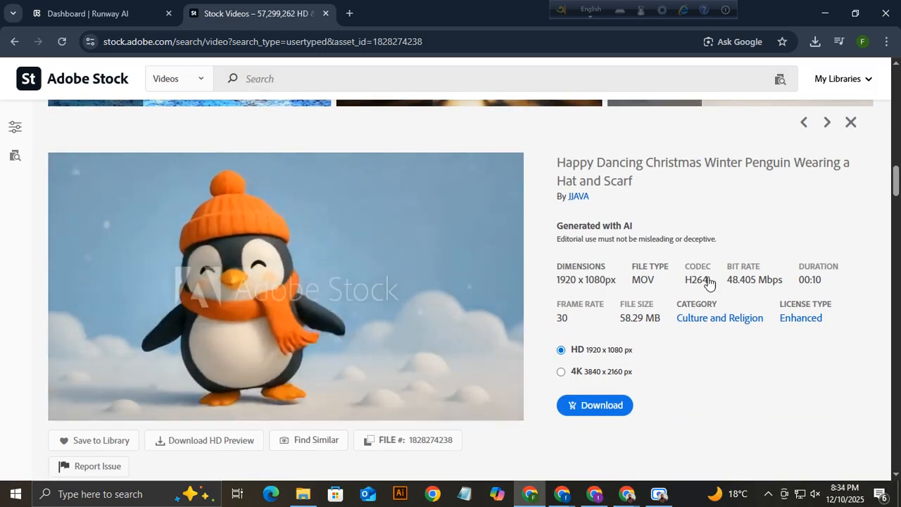
drag(557, 163, 639, 181)
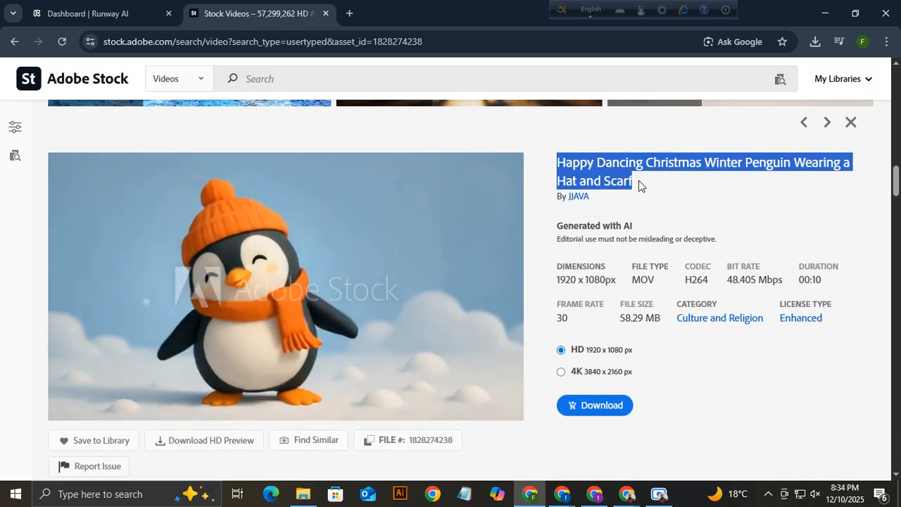
click(625, 162)
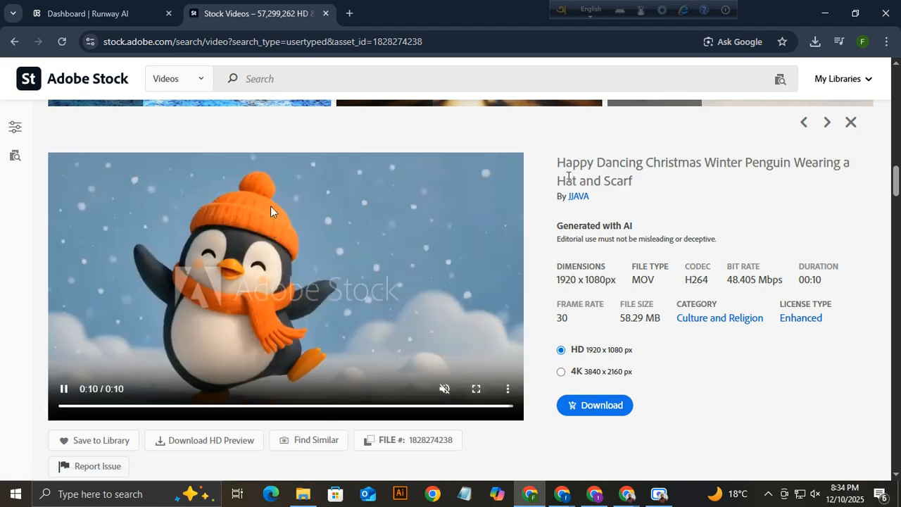
drag(632, 192, 556, 160)
key(ctrl+c)
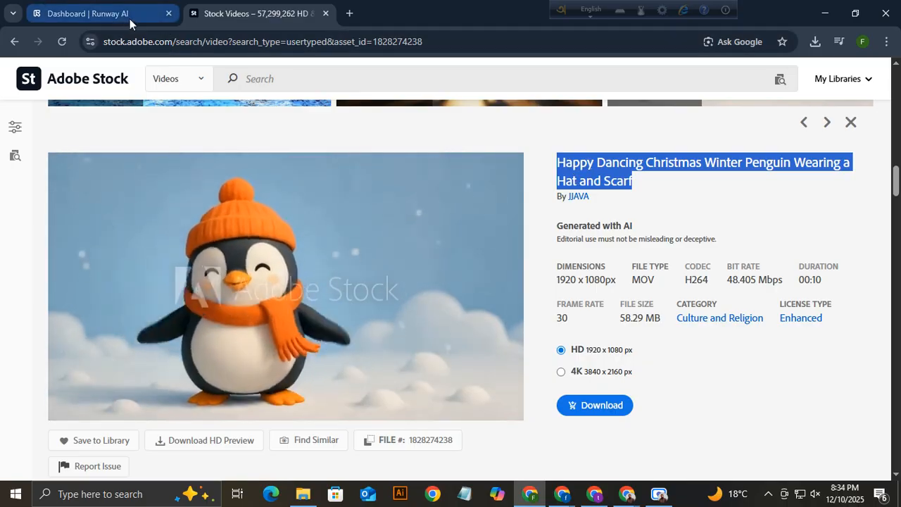
Switch to the ChatGPT 'Drone video prompts' chat window.
click(561, 494)
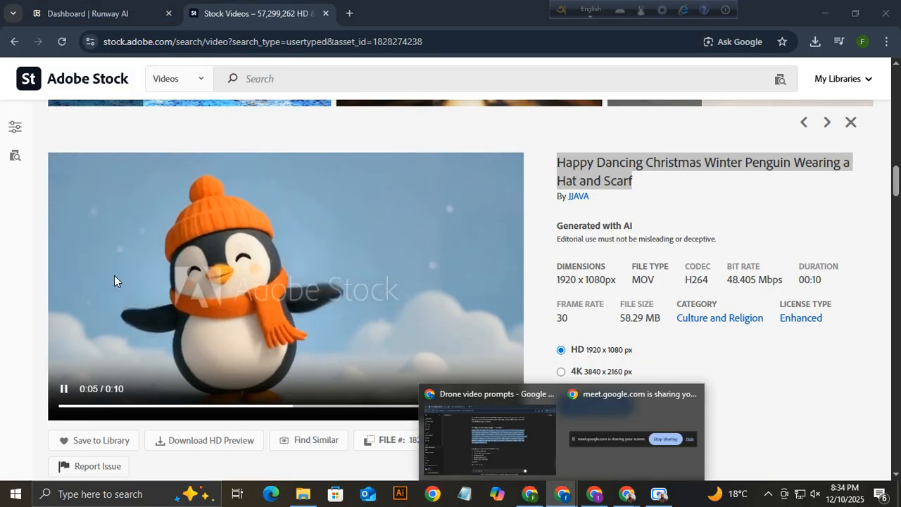
click(271, 14)
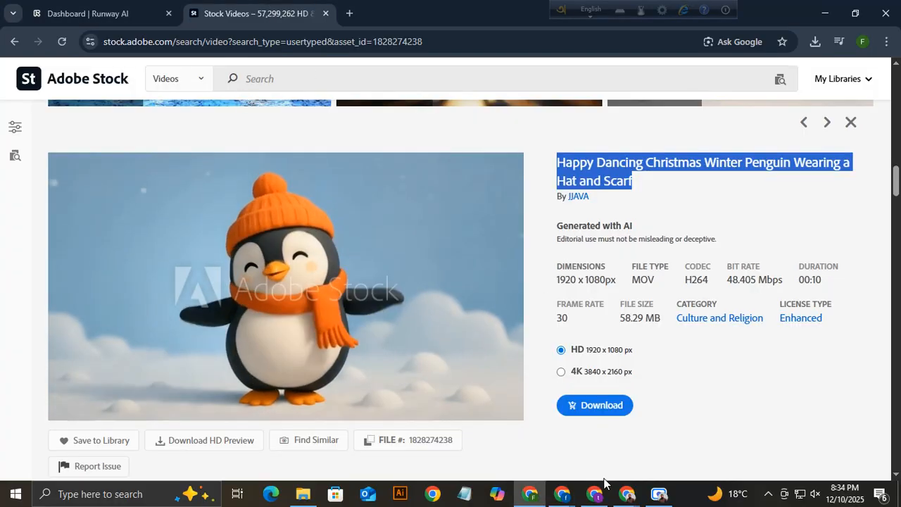
click(562, 494)
click(505, 444)
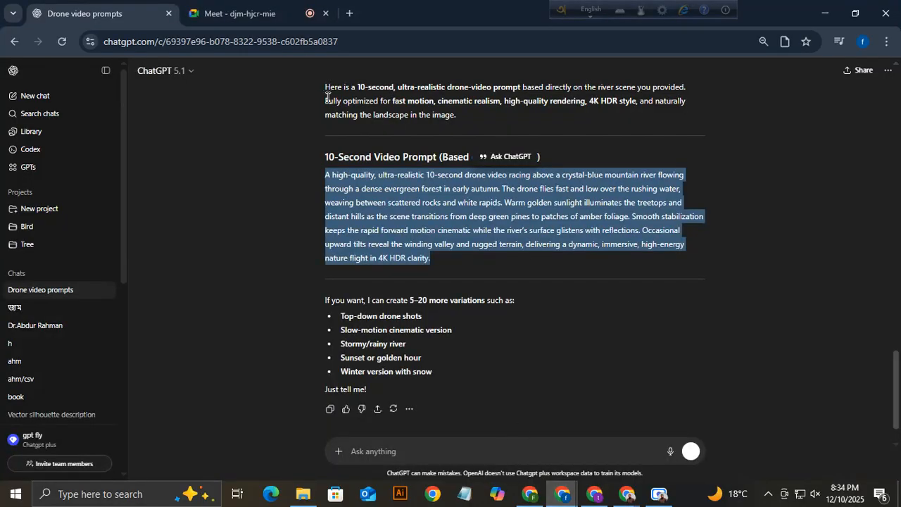
Paste the copied penguin clip title into a new ChatGPT message and send it.
click(424, 451)
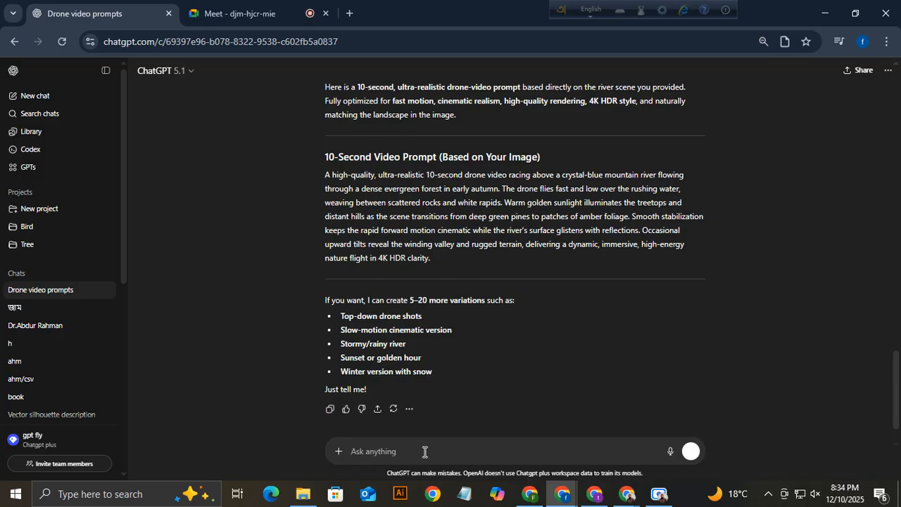
key(ctrl+v)
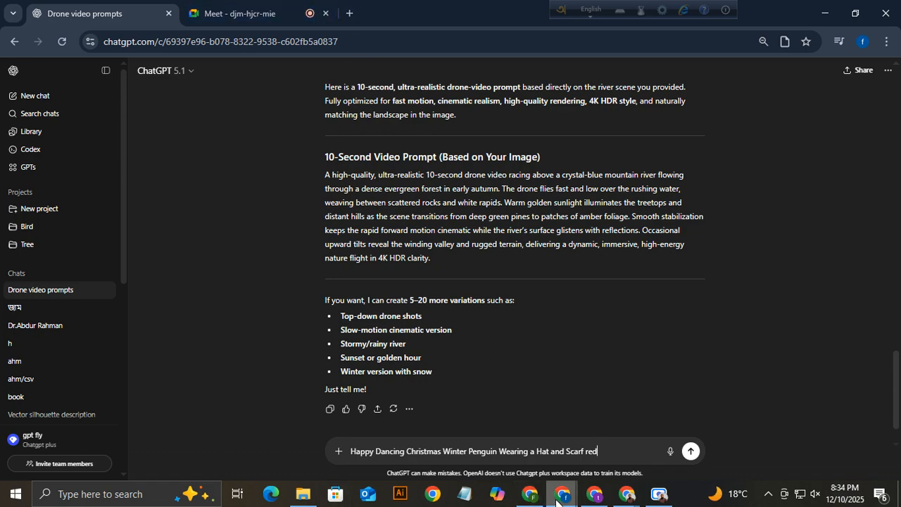
click(595, 499)
click(533, 501)
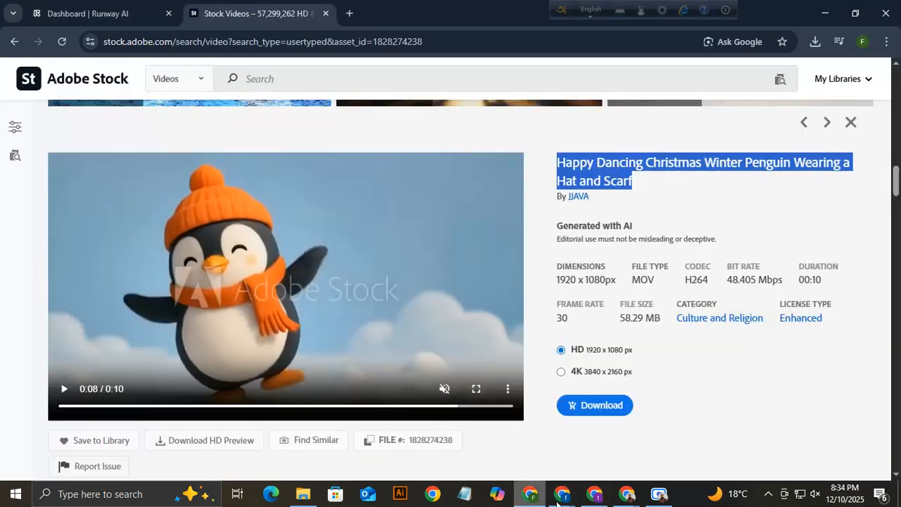
click(599, 502)
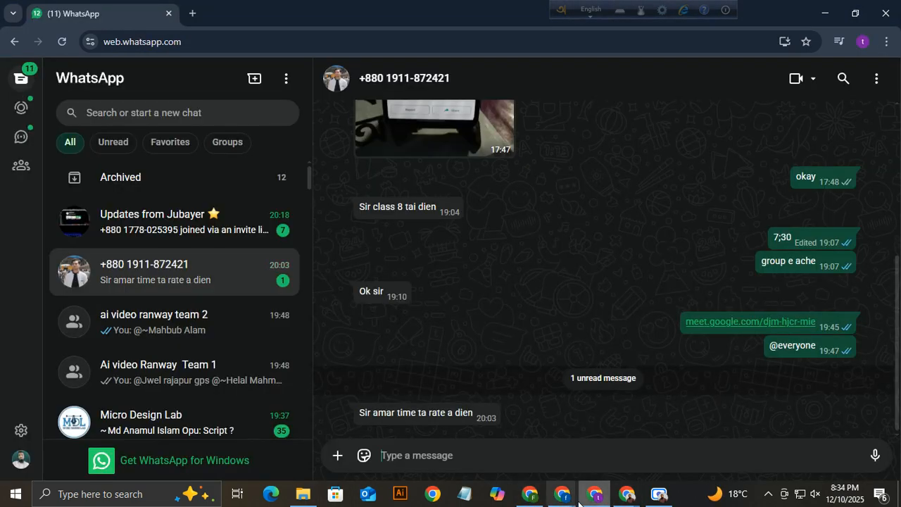
click(529, 494)
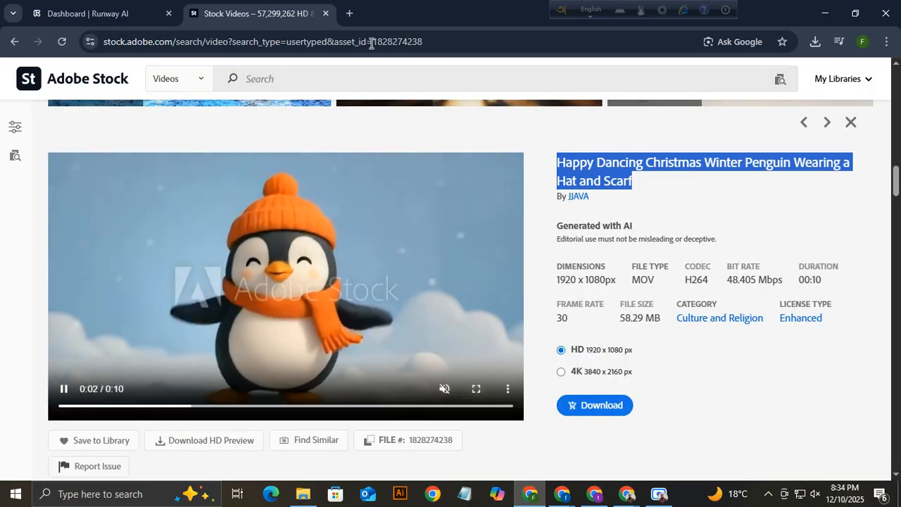
click(94, 5)
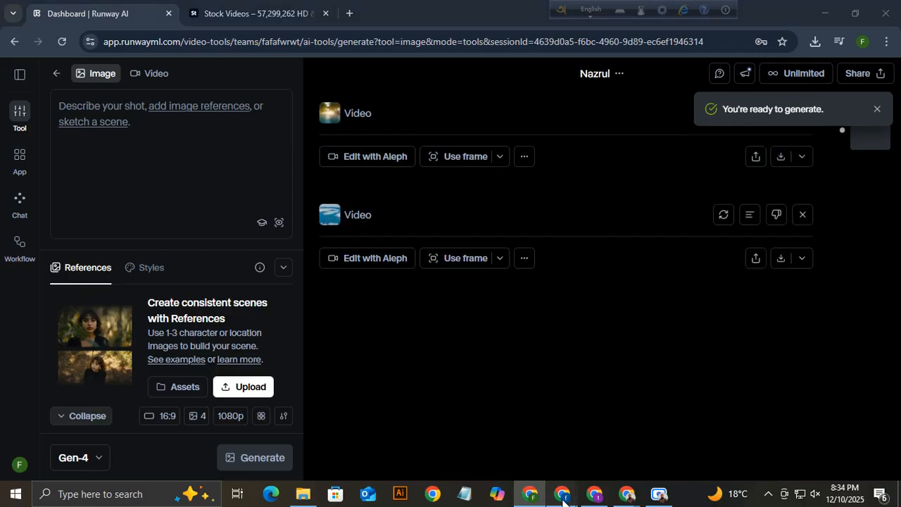
mouse_move(562, 500)
click(517, 439)
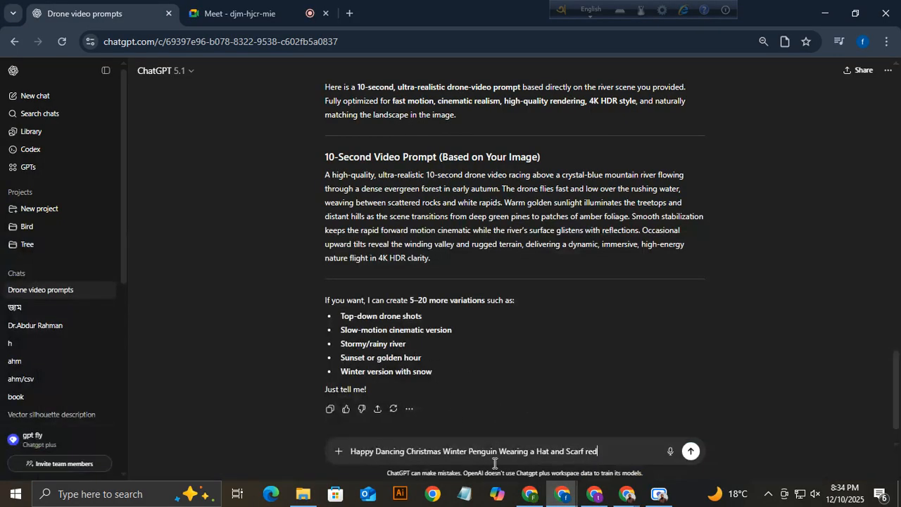
click(691, 453)
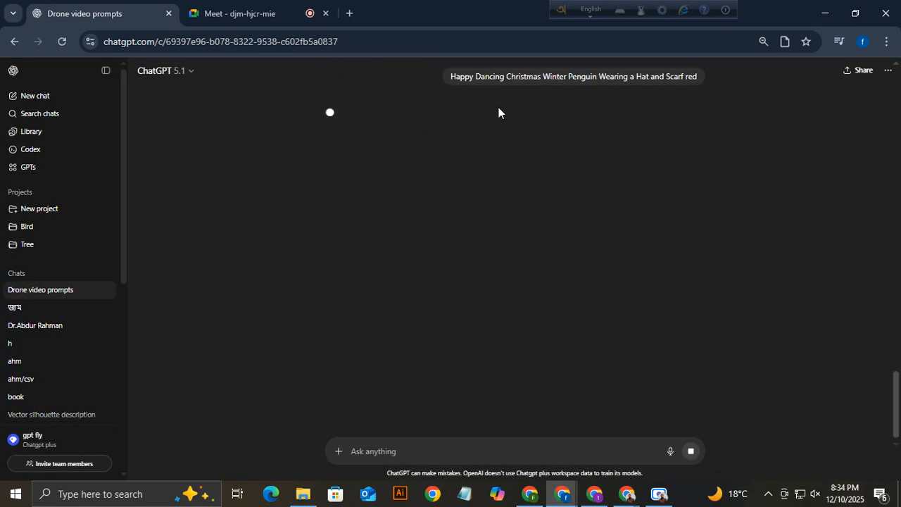
Check the Adobe Stock clip title, selecting the word Penguin, then return to ChatGPT's reply.
scroll(530, 202, up, 3)
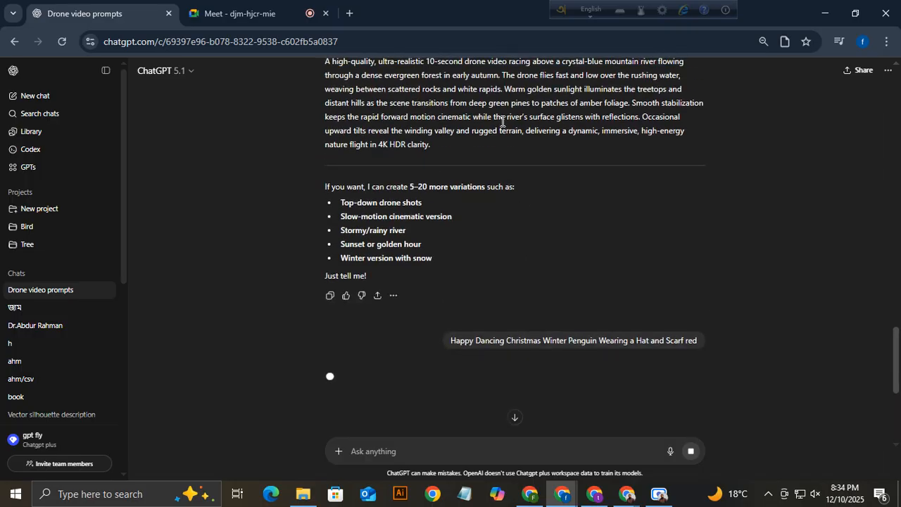
scroll(503, 121, down, 4)
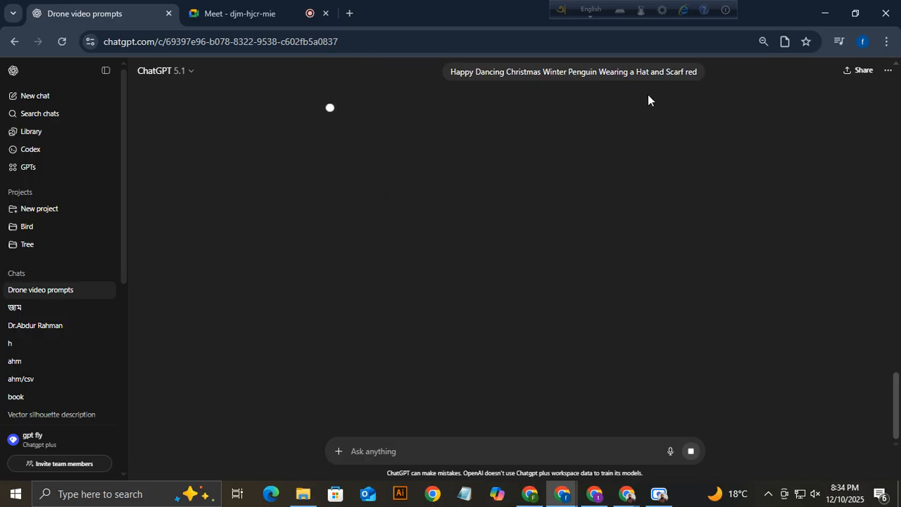
click(530, 494)
click(253, 14)
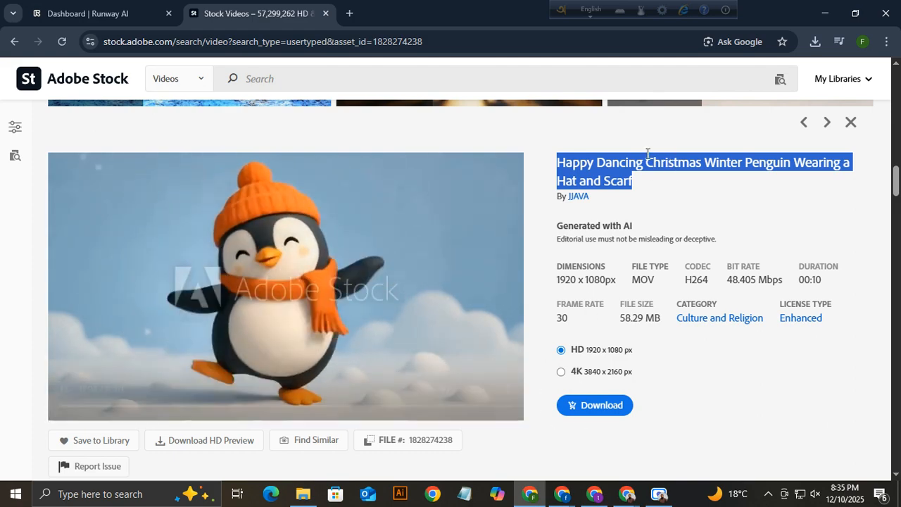
click(747, 162)
drag(746, 162, 805, 163)
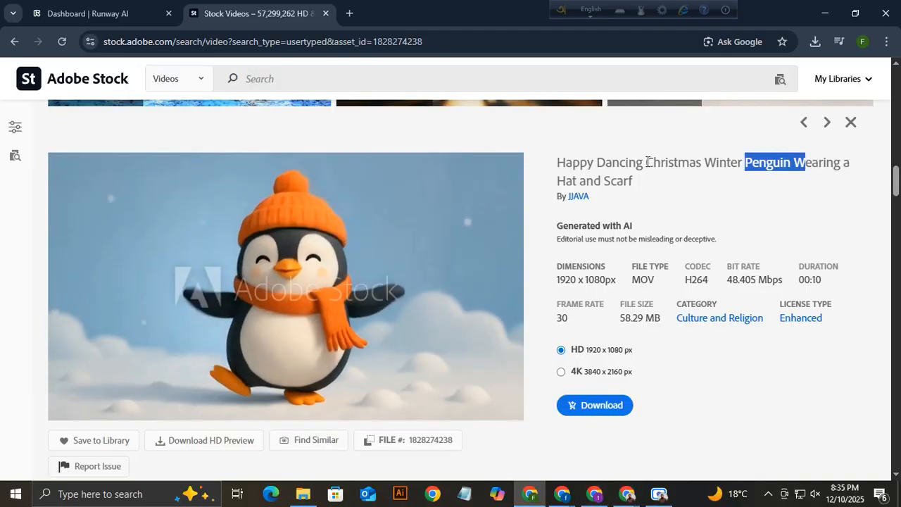
click(561, 494)
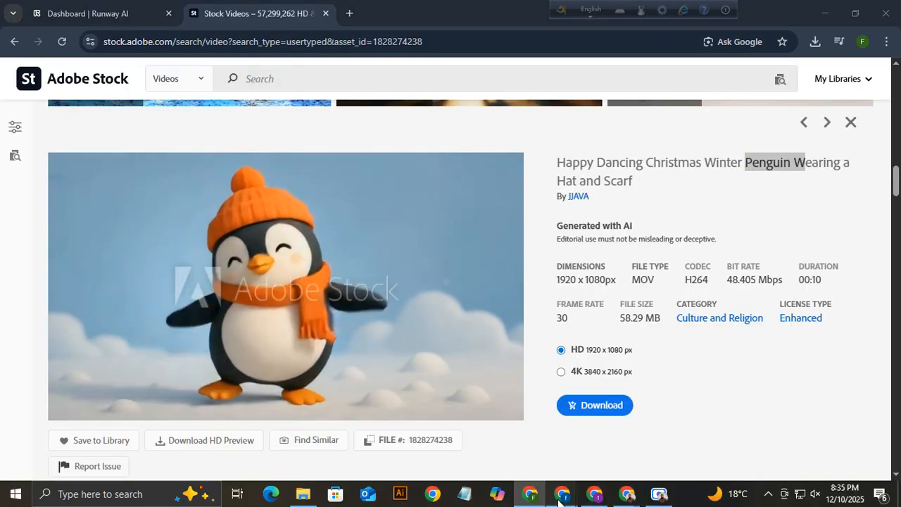
click(489, 437)
scroll(624, 153, up, 3)
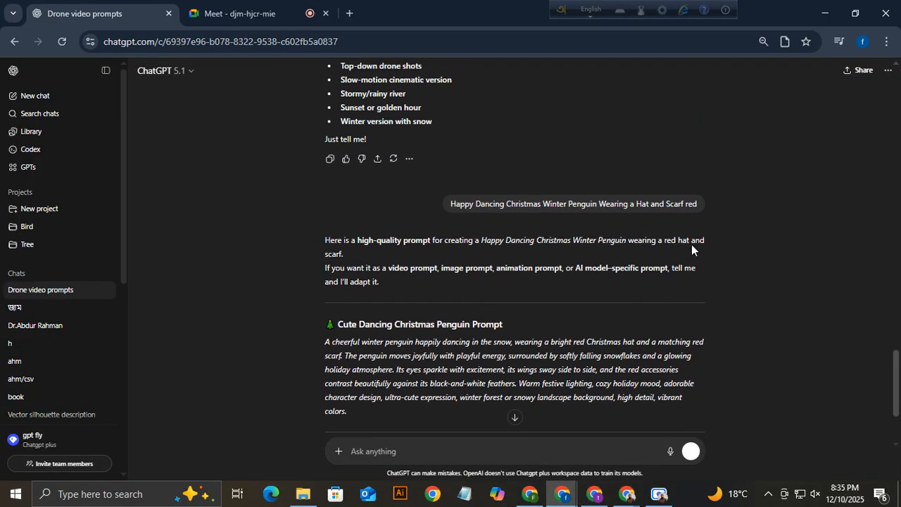
Edit the request to ask for two penguins, resend it, and select the new 10-second video prompt.
click(696, 222)
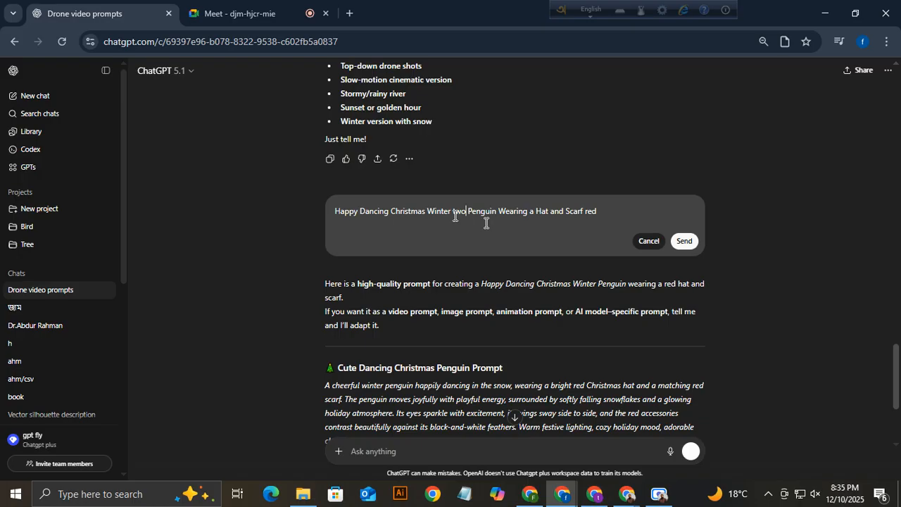
click(683, 242)
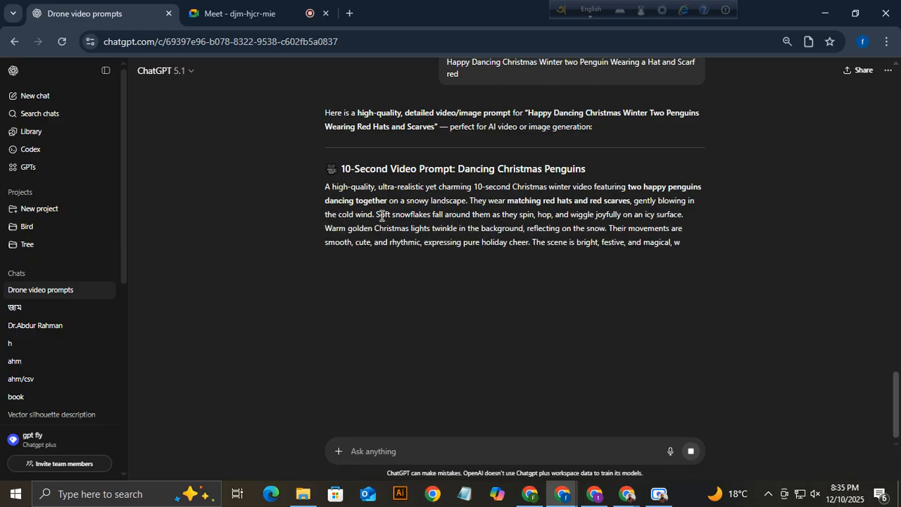
triple_click(445, 214)
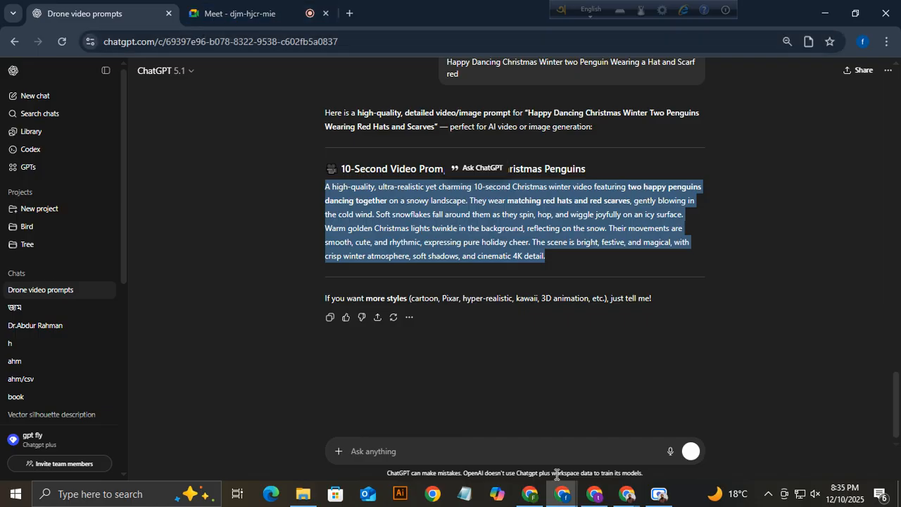
click(530, 495)
click(131, 13)
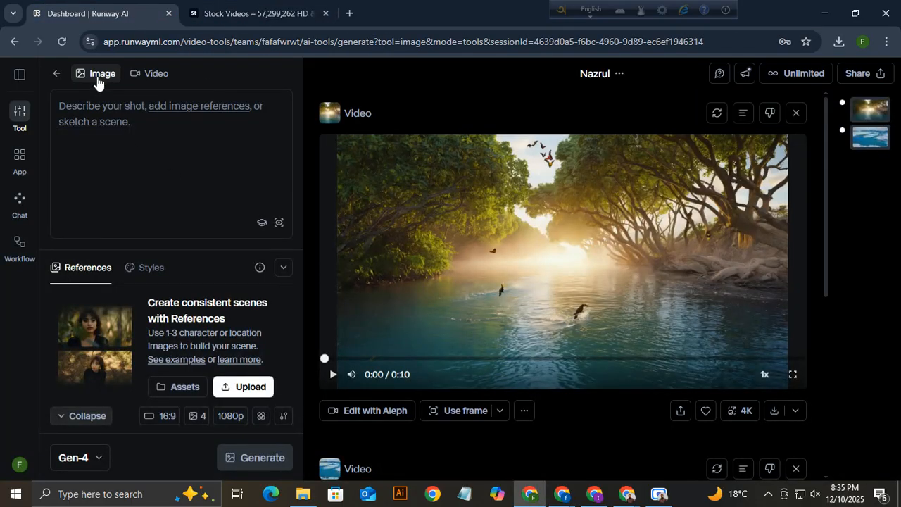
Paste the two-penguin Christmas dance prompt and generate images from it.
key(ctrl+v)
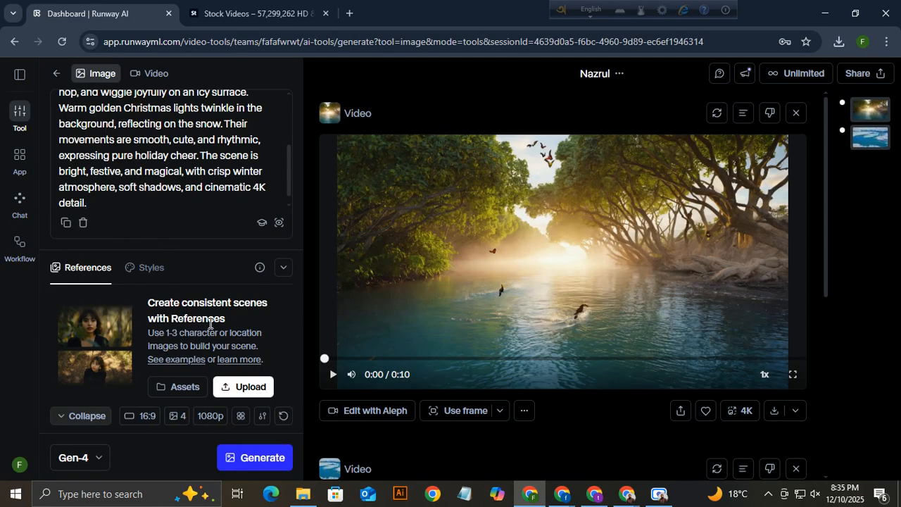
click(263, 454)
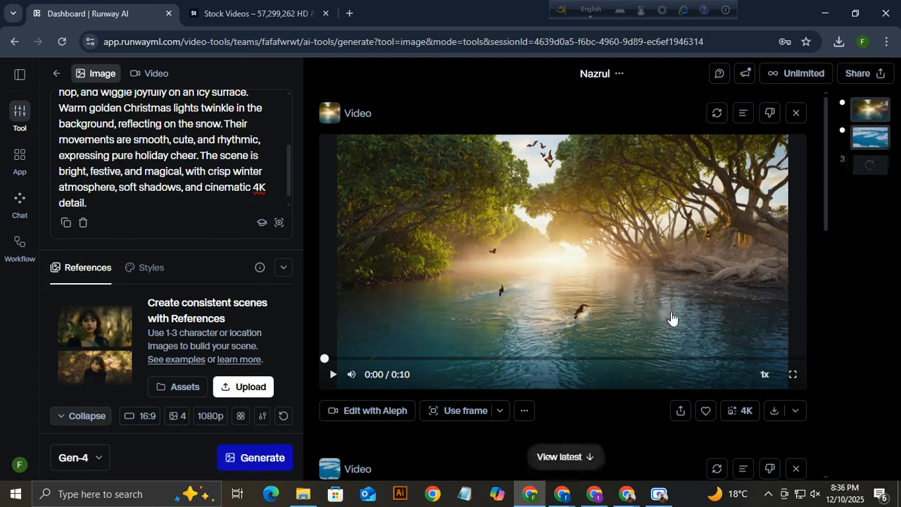
click(868, 167)
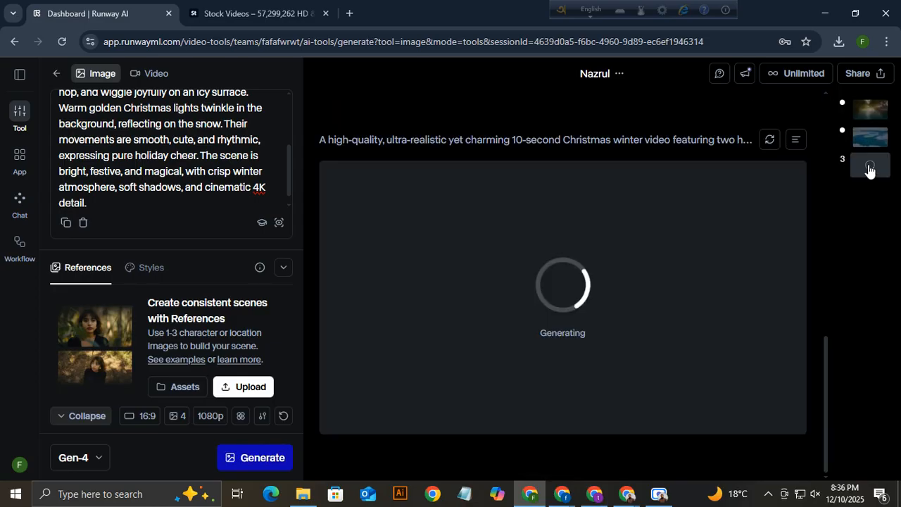
Play and pause the earlier river video to review it.
click(879, 115)
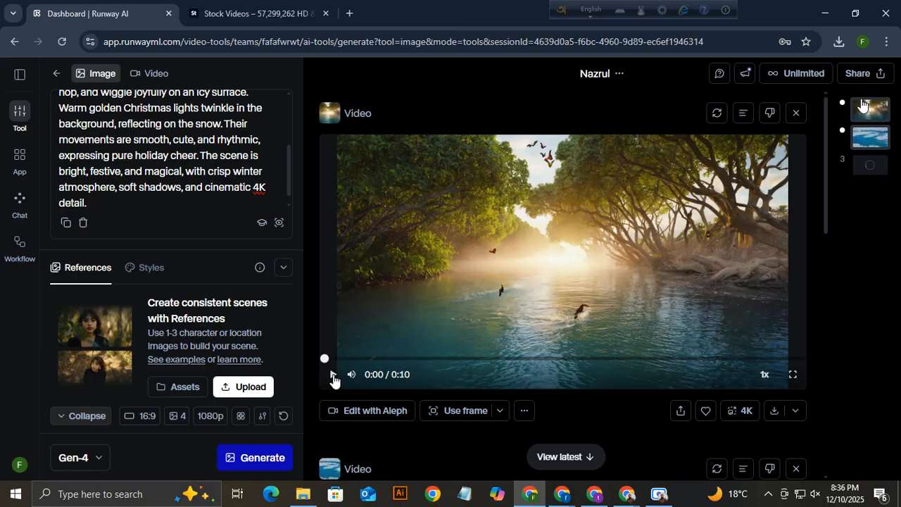
click(334, 377)
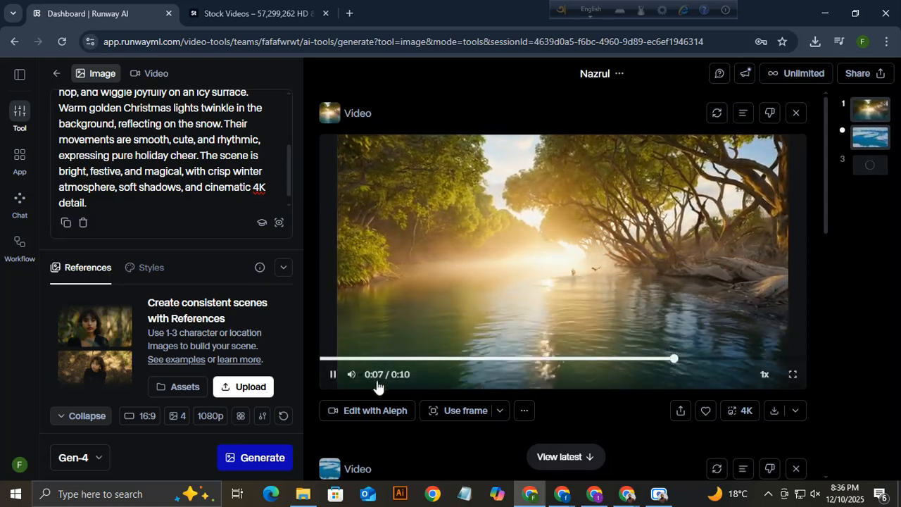
click(336, 375)
scroll(590, 395, down, 5)
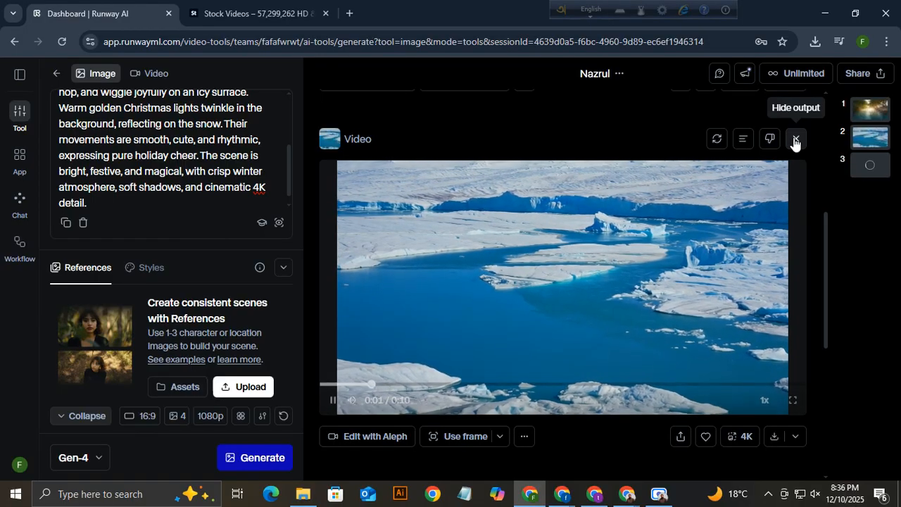
Hide the ice video, upscale the golden river video to 4K, then hide the river output.
click(798, 144)
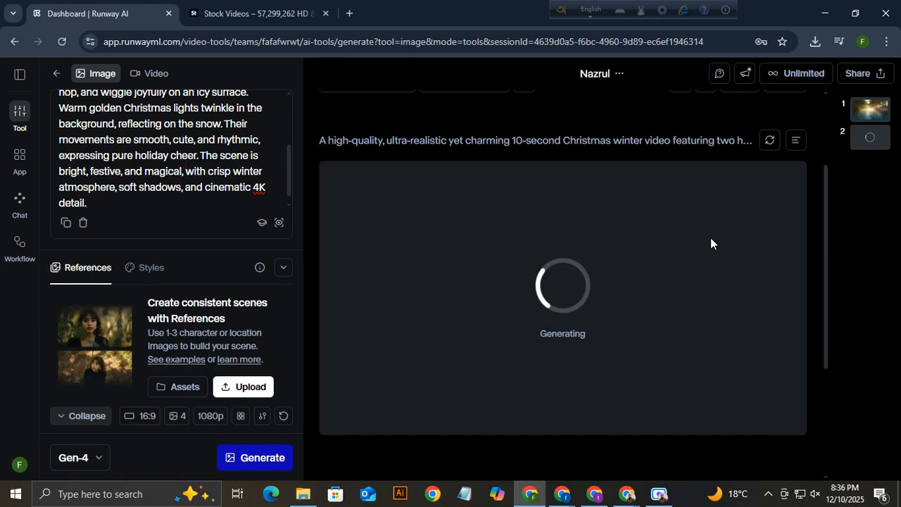
scroll(711, 244, up, 3)
click(866, 113)
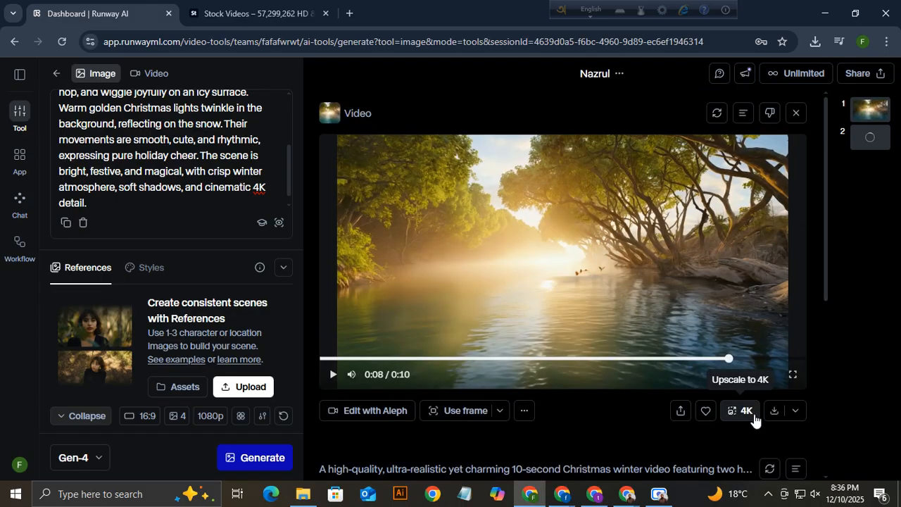
click(747, 412)
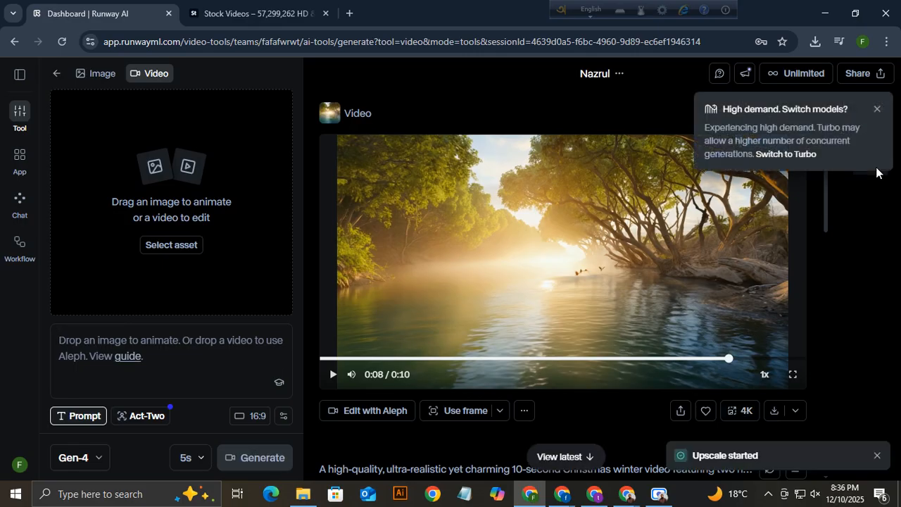
click(878, 109)
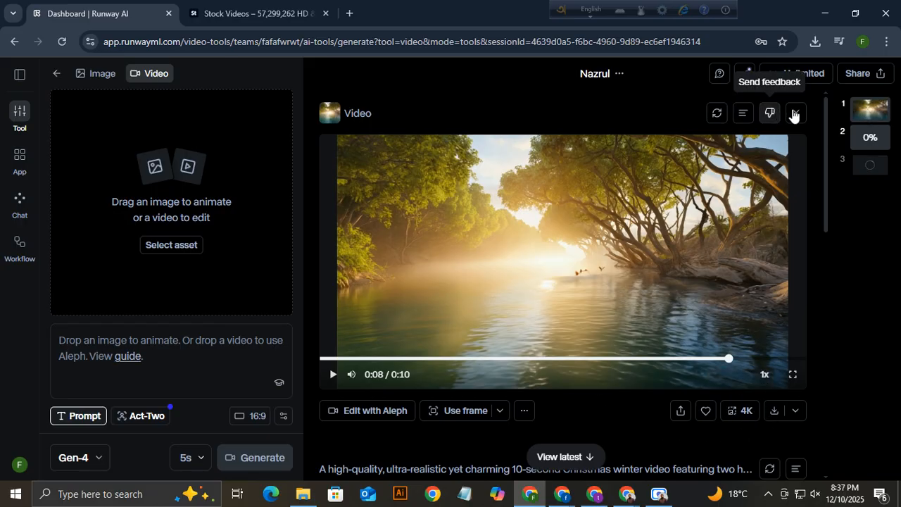
click(796, 114)
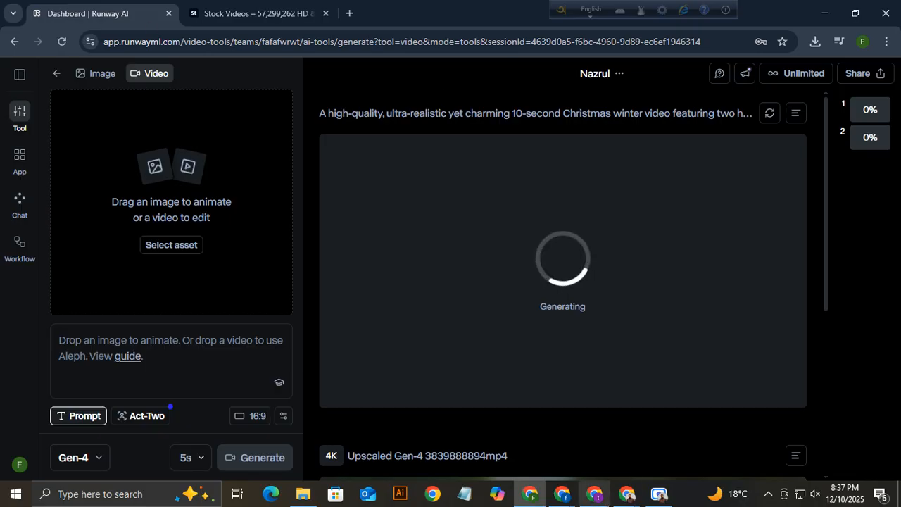
click(662, 495)
Check the ChatGPT chat window and dismiss the Chrome notification.
click(451, 453)
click(452, 453)
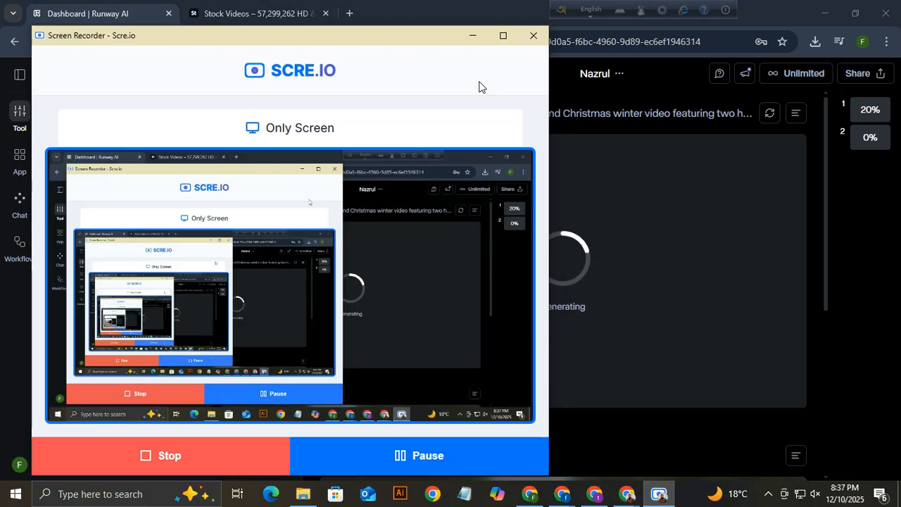
click(473, 35)
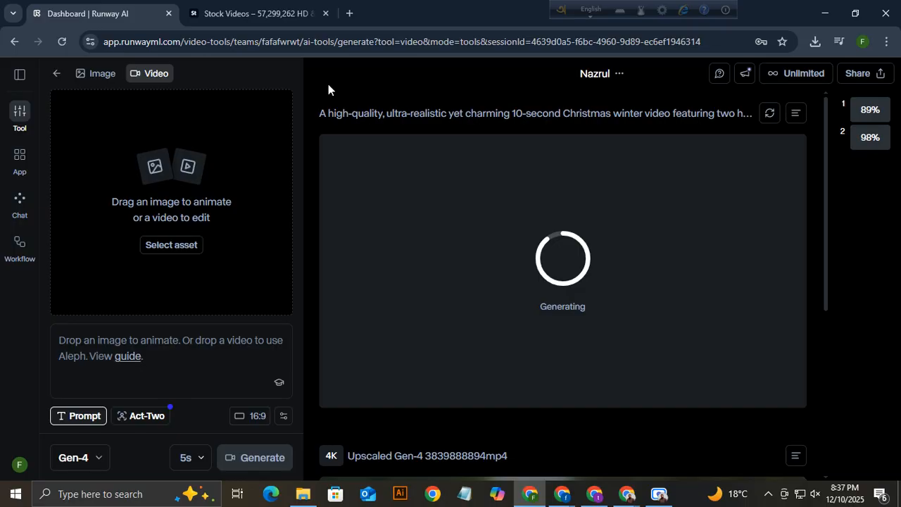
mouse_move(561, 494)
click(543, 475)
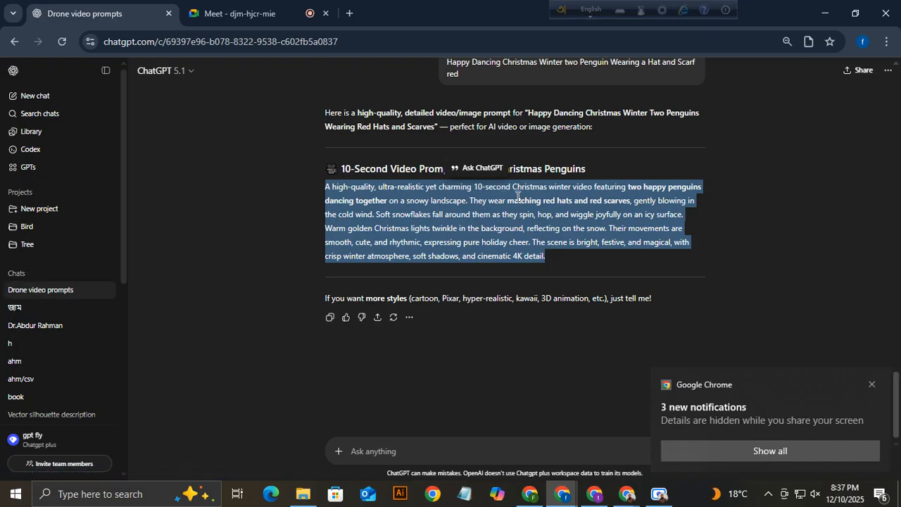
click(874, 385)
Back in Runway, switch to image generation and clear the old penguin prompt.
click(540, 501)
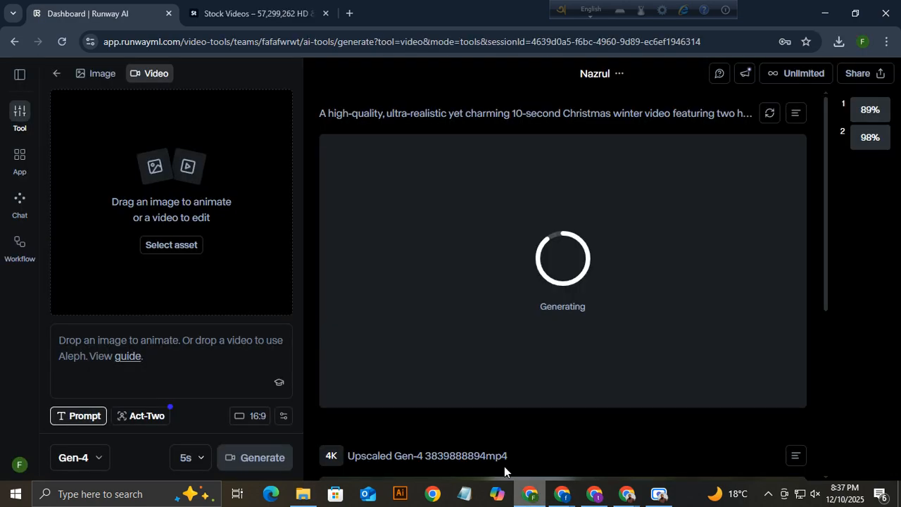
click(103, 79)
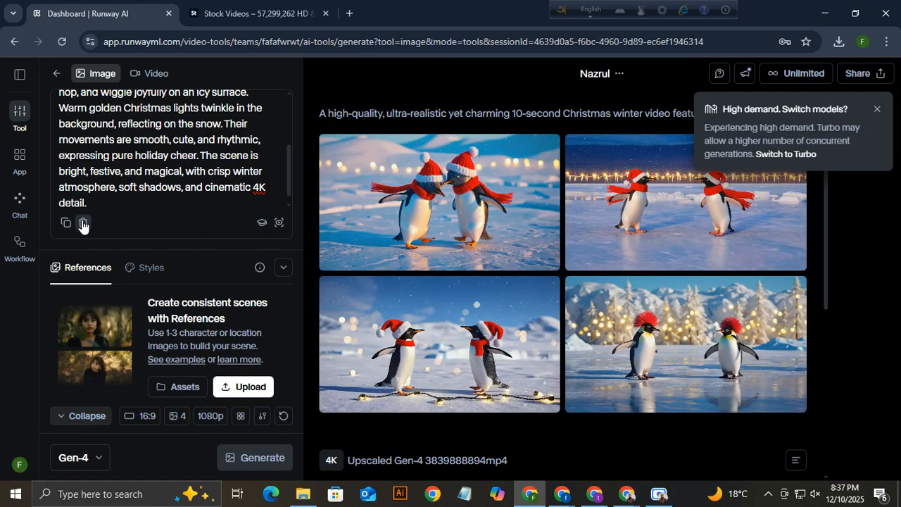
click(82, 224)
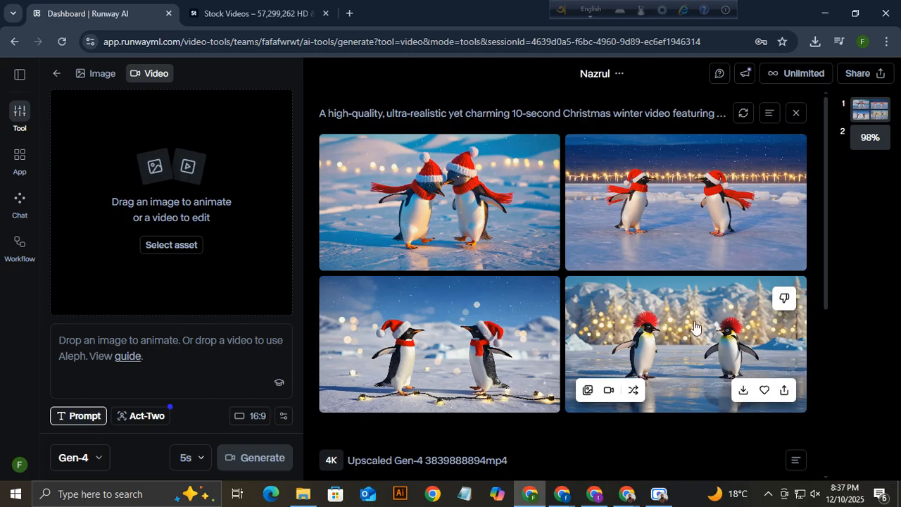
Use the first two-penguin image as the video input.
click(254, 14)
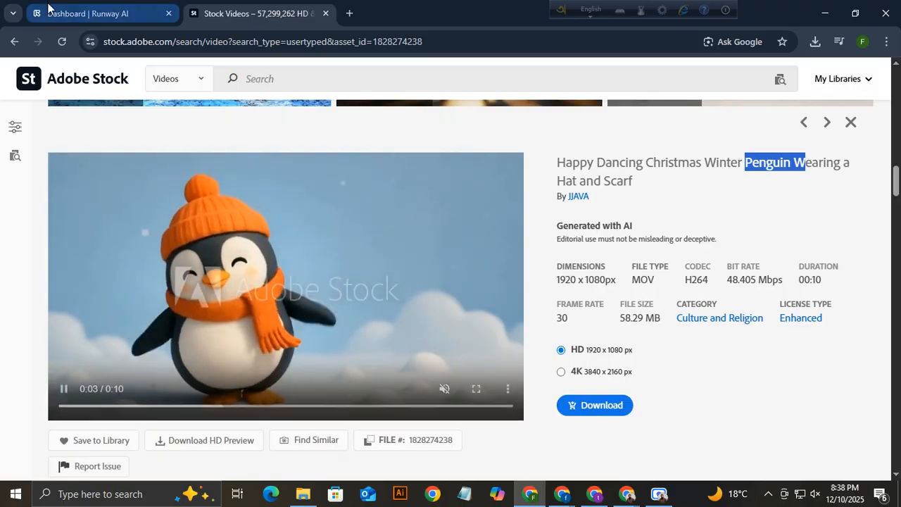
click(88, 13)
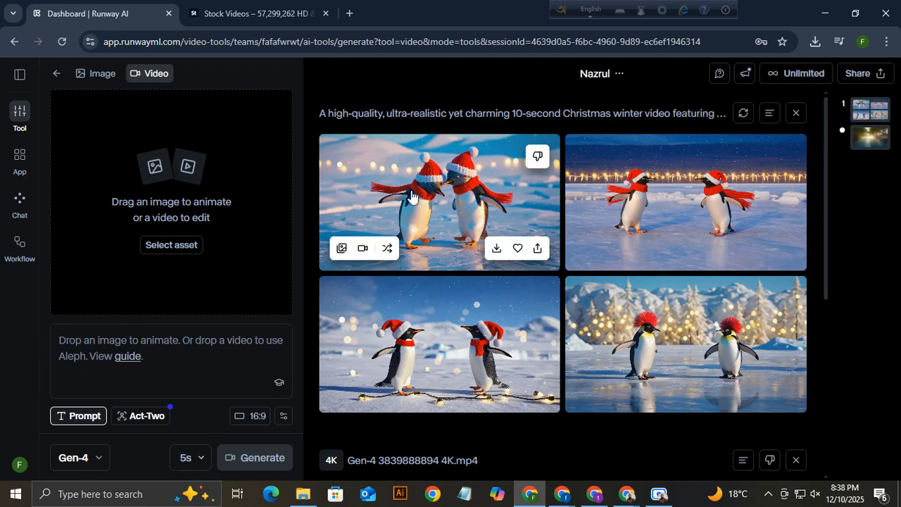
click(363, 250)
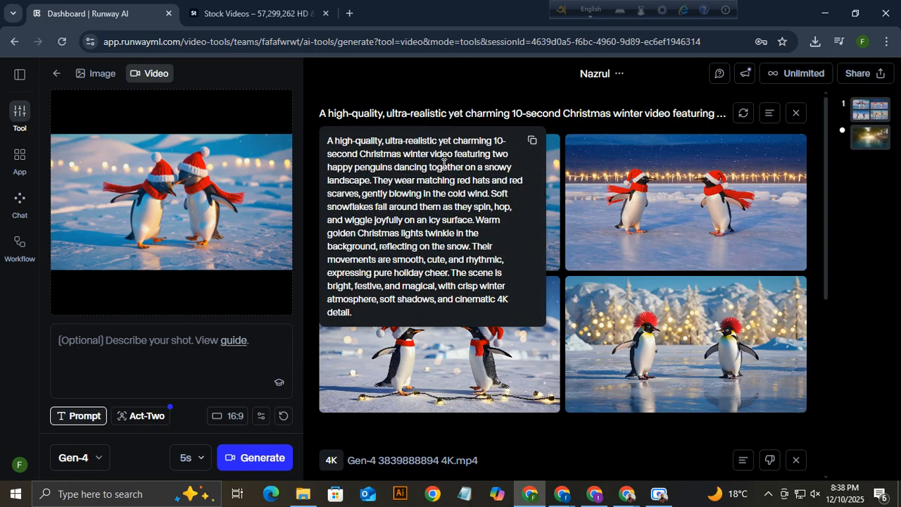
Paste the images' Christmas penguin prompt, set the length to 10s, and generate the video.
click(533, 144)
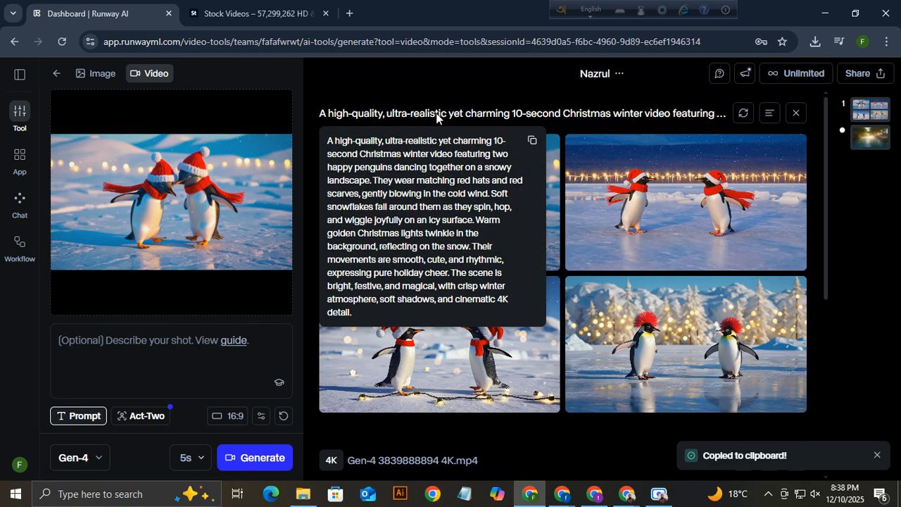
right_click(86, 337)
click(146, 191)
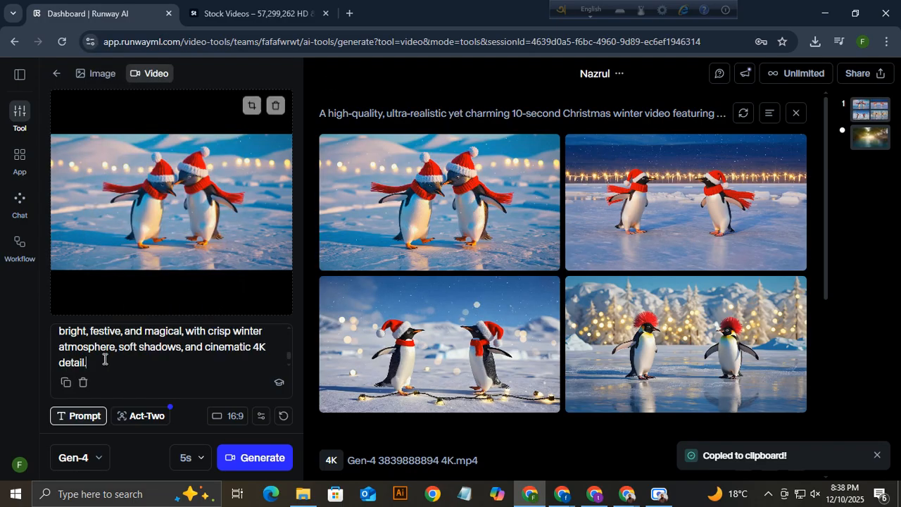
click(201, 459)
click(202, 426)
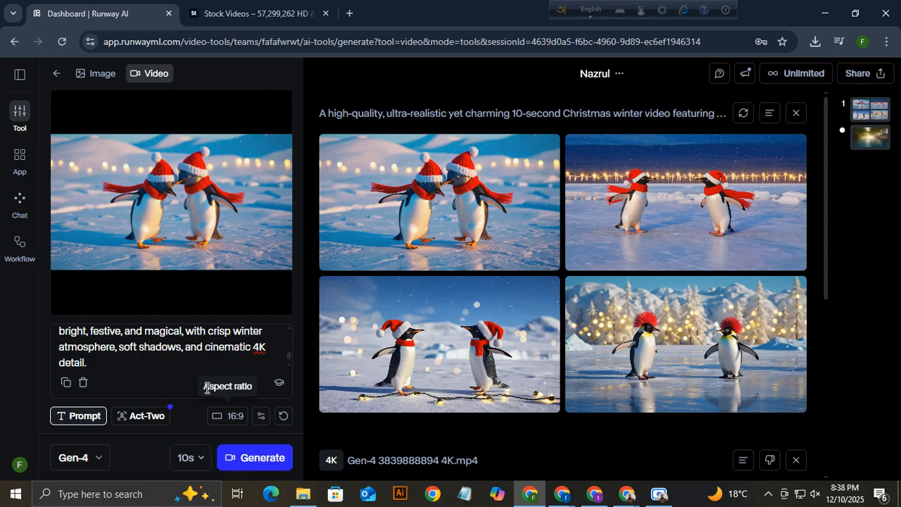
click(255, 459)
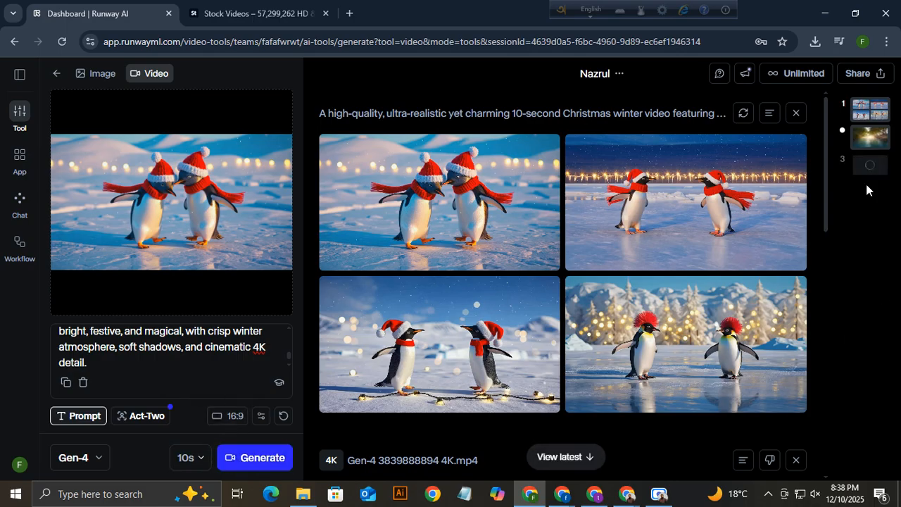
click(873, 143)
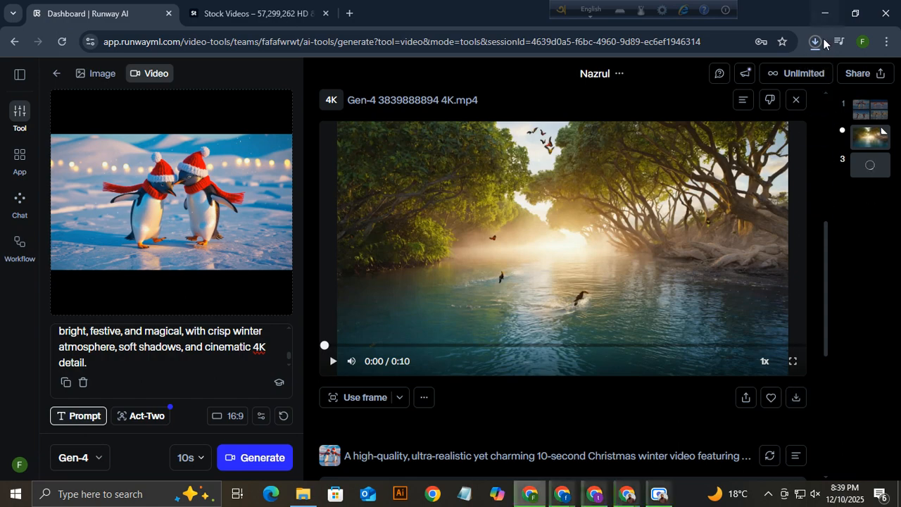
Hide the mangrove river video and the four penguin image results from the feed.
click(795, 100)
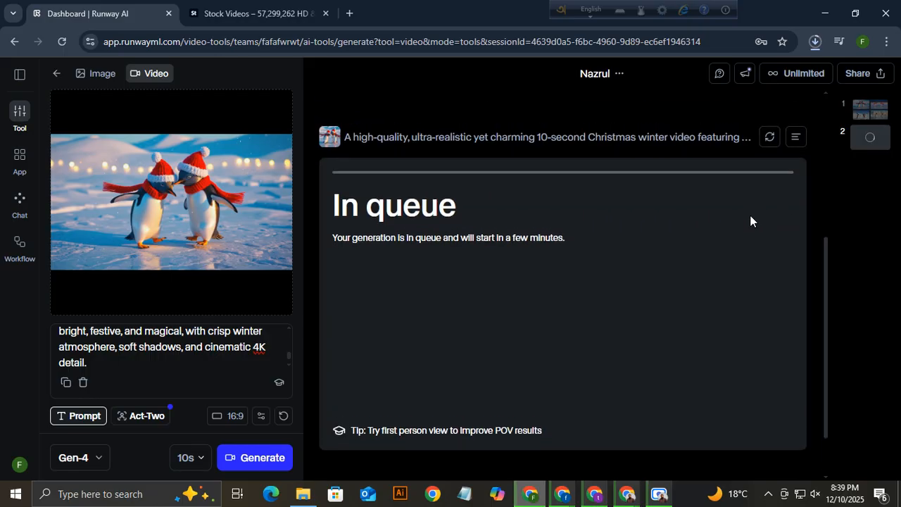
scroll(750, 220, up, 2)
scroll(504, 219, up, 3)
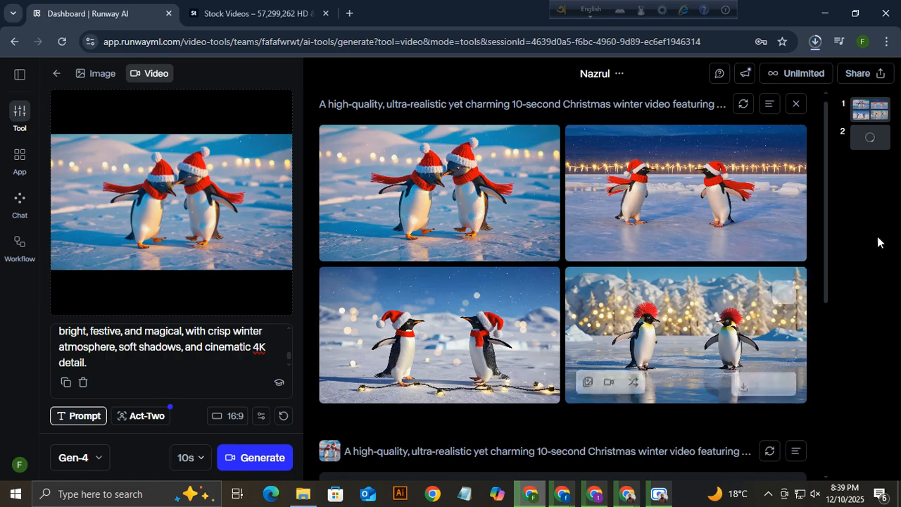
click(796, 104)
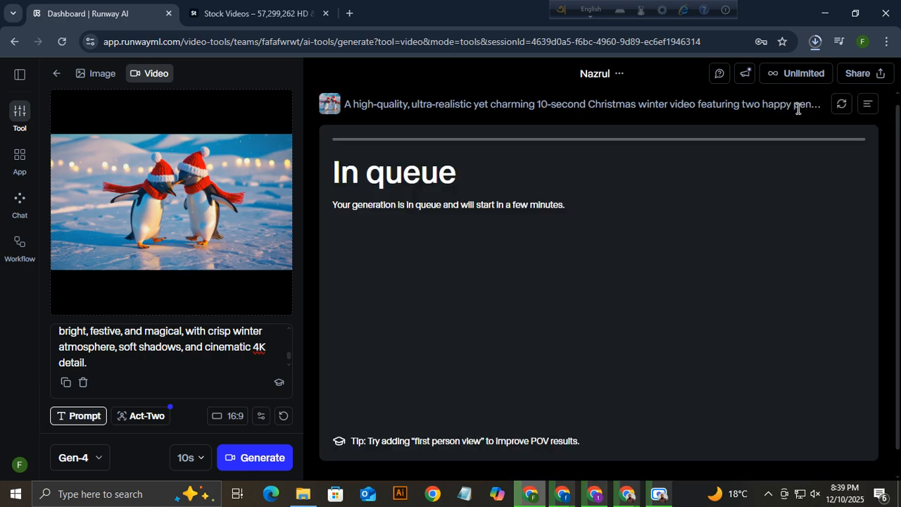
scroll(561, 294, up, 1)
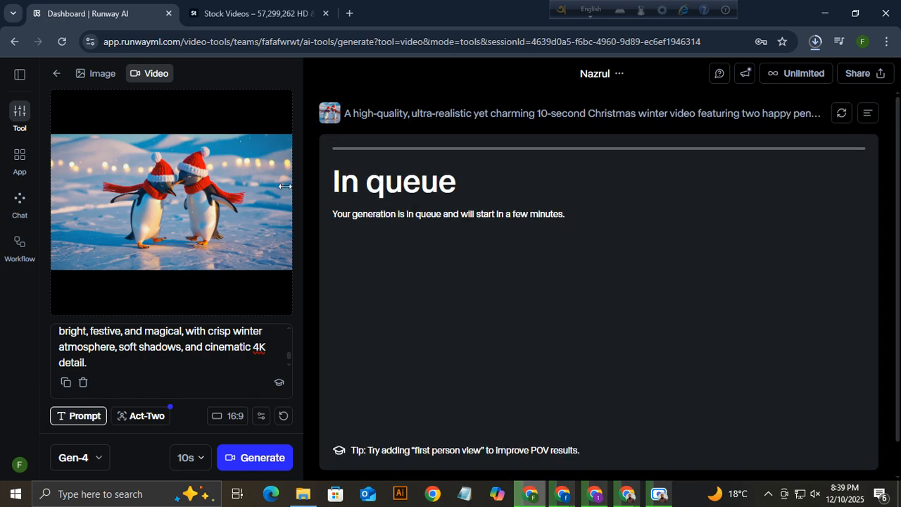
Remove the penguin image and prompt from the video tool and switch to image generation.
click(276, 106)
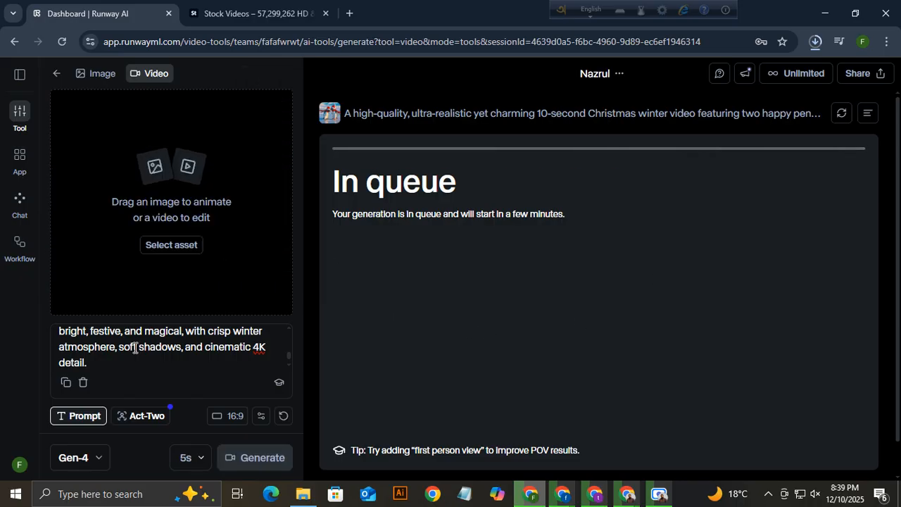
click(83, 383)
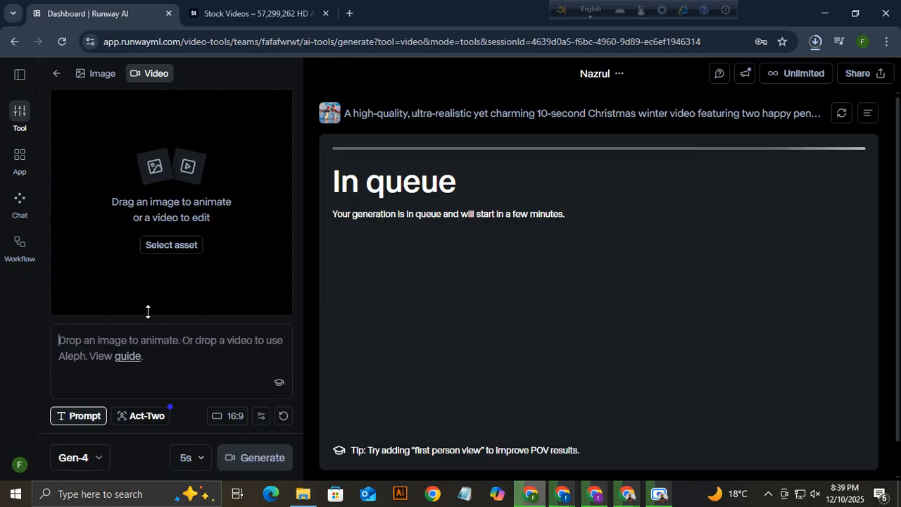
click(100, 79)
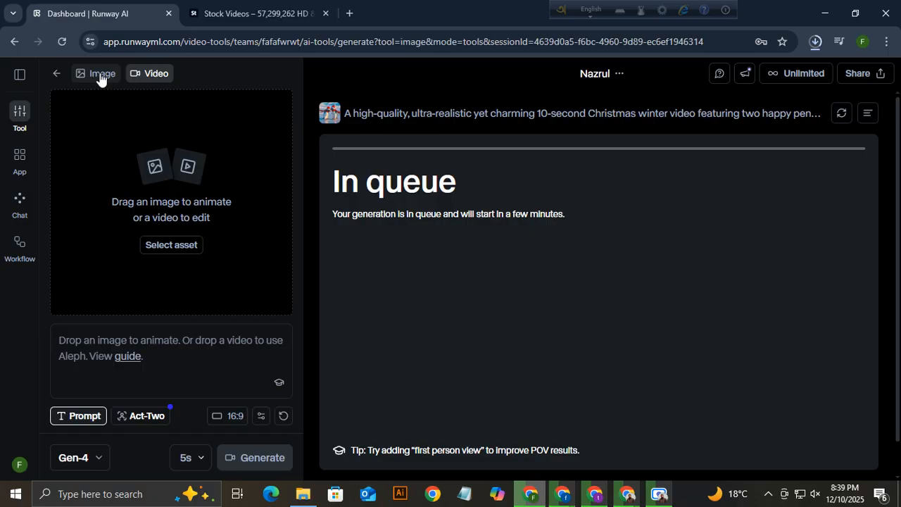
click(63, 109)
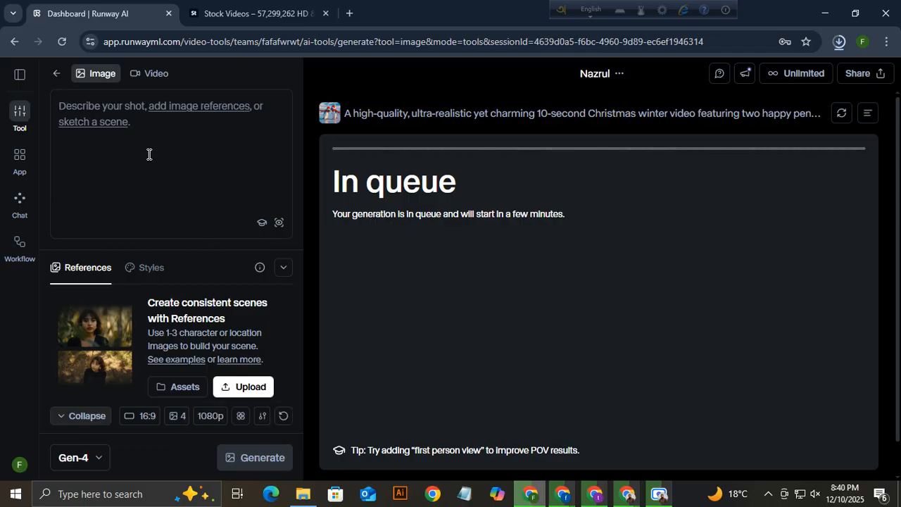
click(126, 32)
click(173, 181)
Go back to the Adobe Stock results and open the magic smoke explosion clip's details.
click(224, 13)
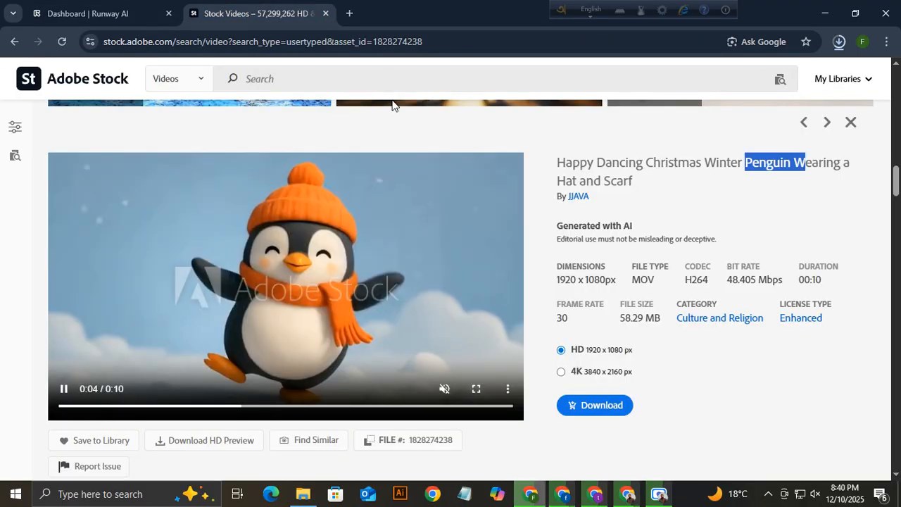
scroll(365, 212, up, 6)
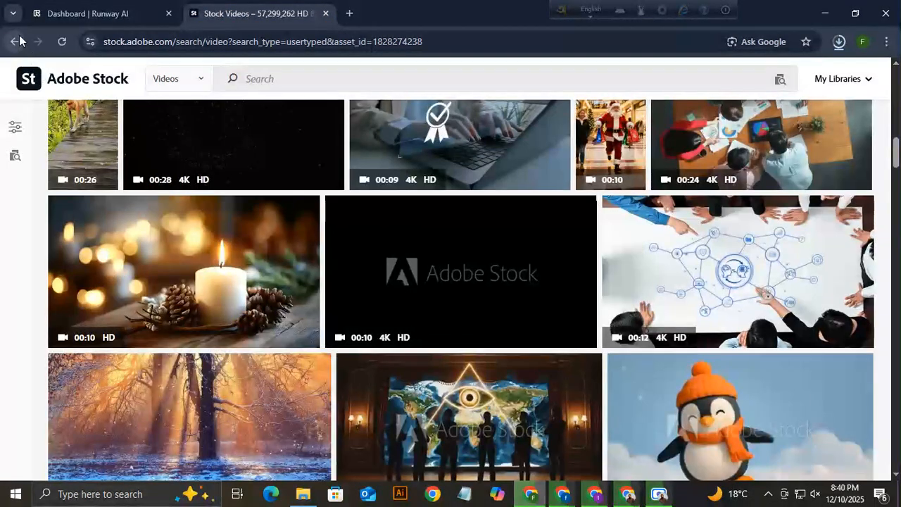
click(19, 41)
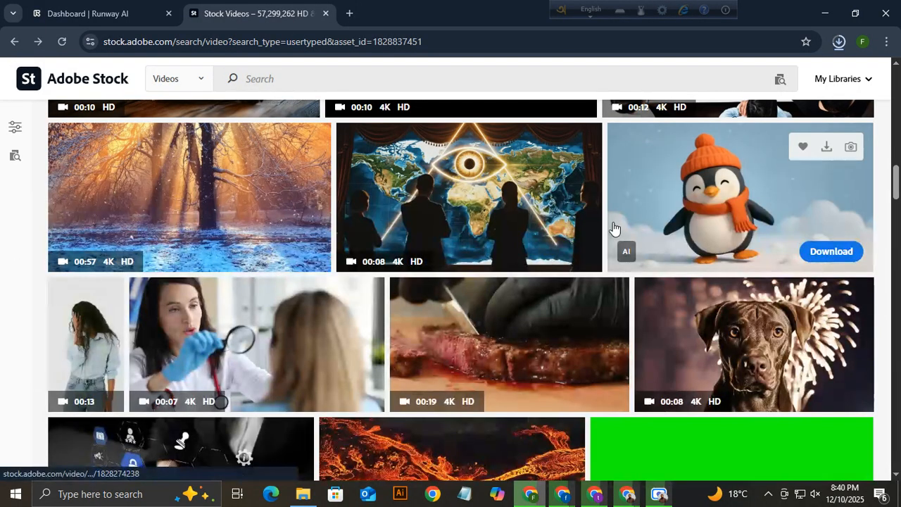
scroll(710, 146, down, 15)
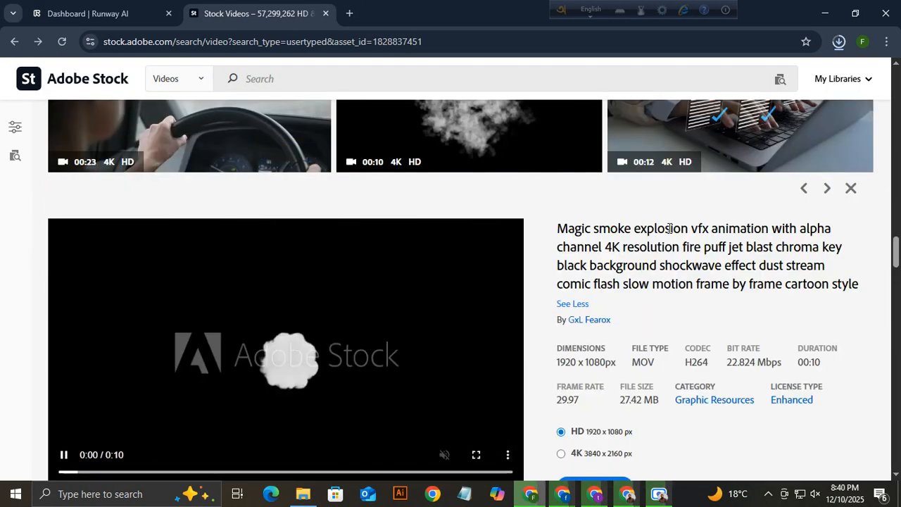
drag(594, 229, 699, 229)
scroll(430, 223, up, 4)
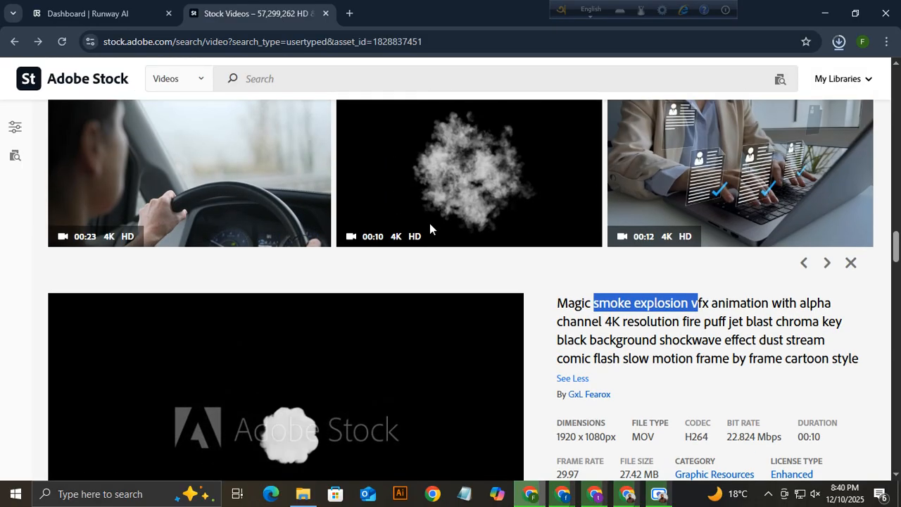
scroll(454, 246, down, 3)
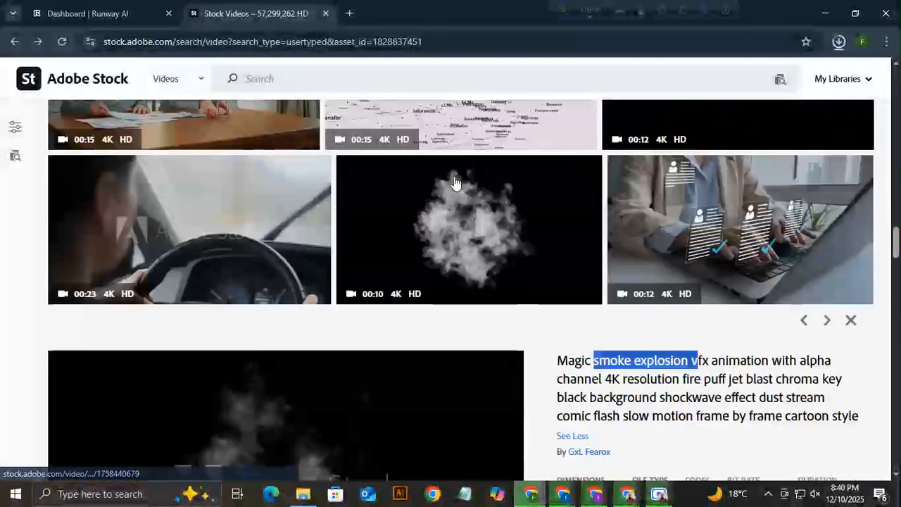
scroll(456, 296, up, 1)
click(477, 296)
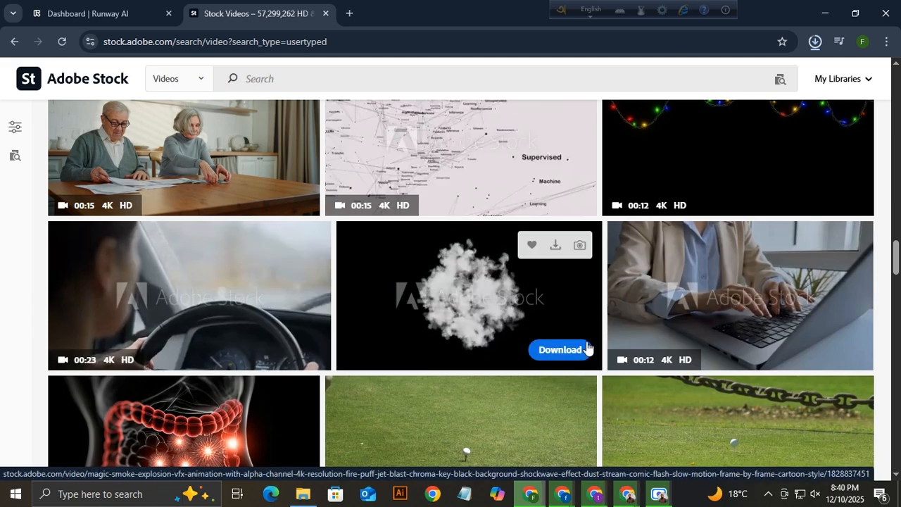
click(468, 308)
Select the smoke explosion clip's entire title, glance at Runway, and return to the clip page.
scroll(493, 308, down, 3)
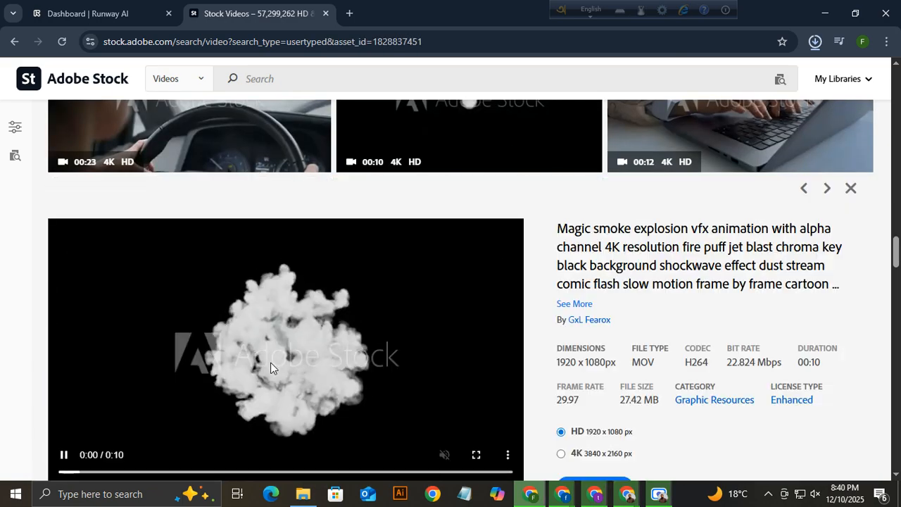
drag(562, 228, 828, 284)
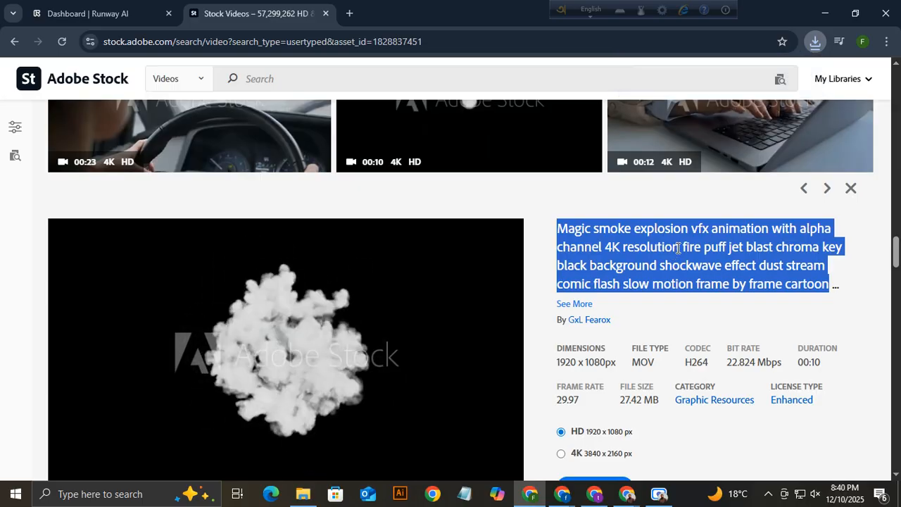
click(736, 283)
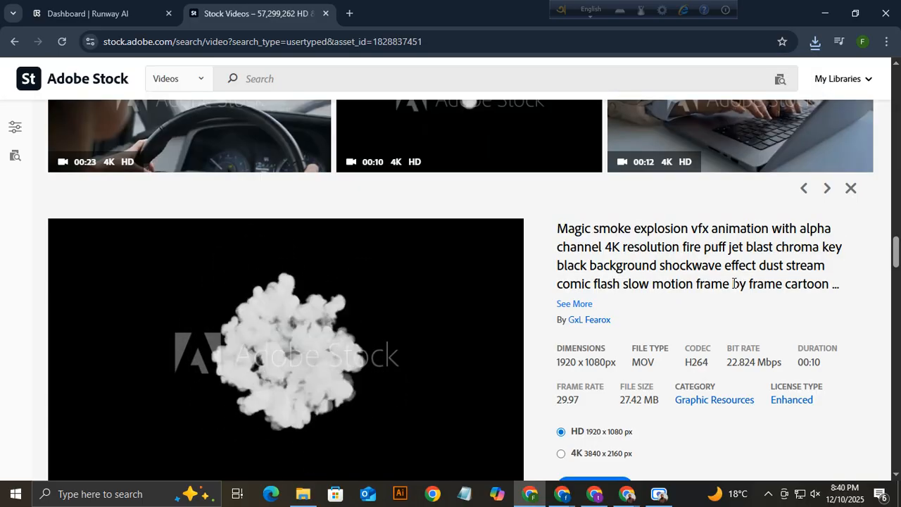
drag(785, 285, 563, 236)
drag(709, 229, 773, 231)
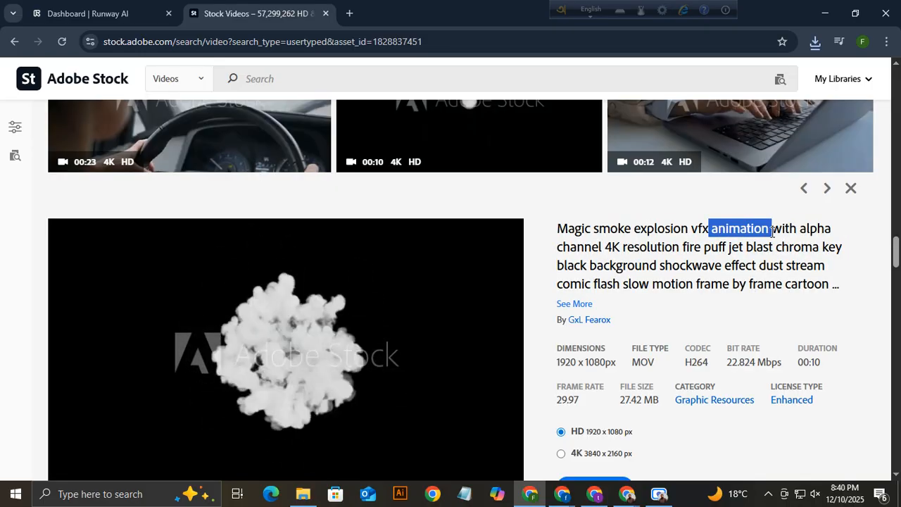
drag(712, 229, 761, 230)
click(715, 229)
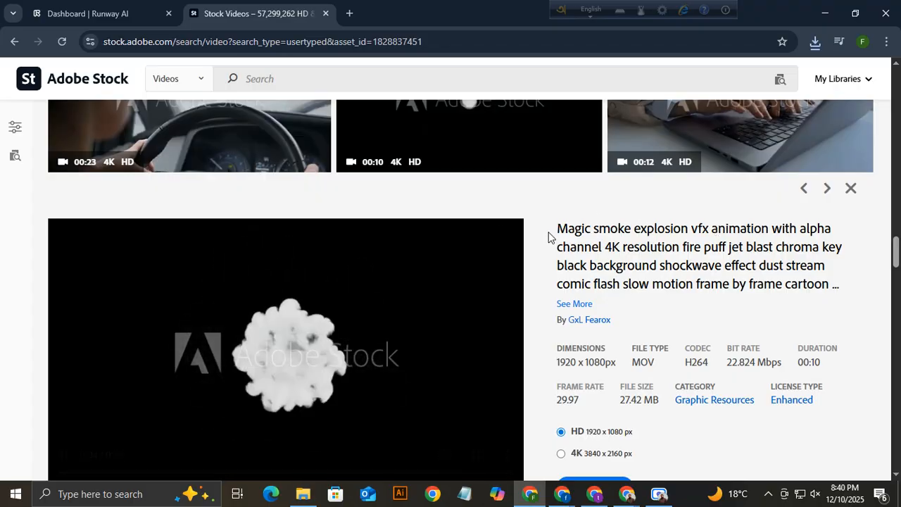
drag(553, 231, 850, 283)
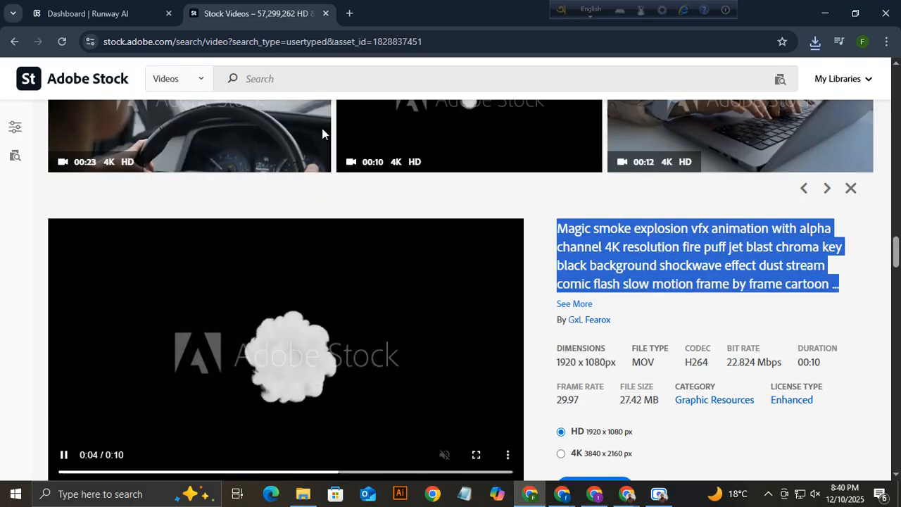
click(104, 16)
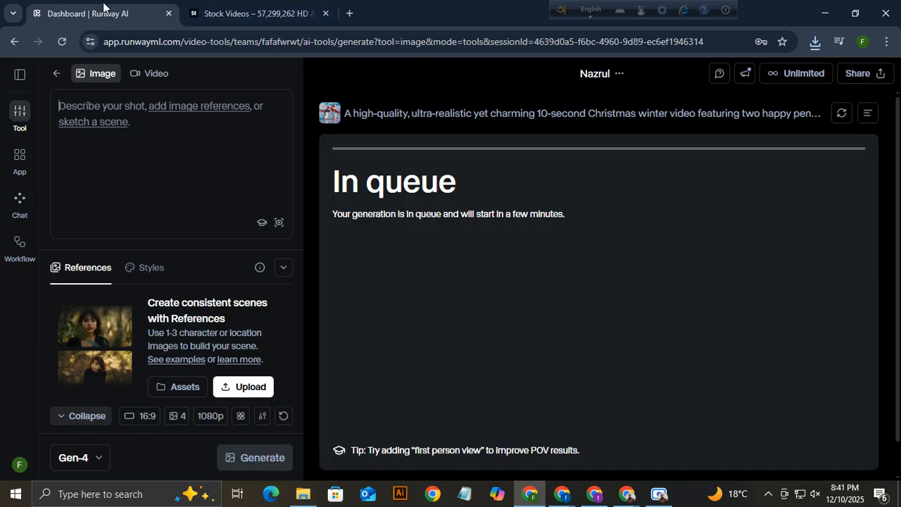
click(260, 14)
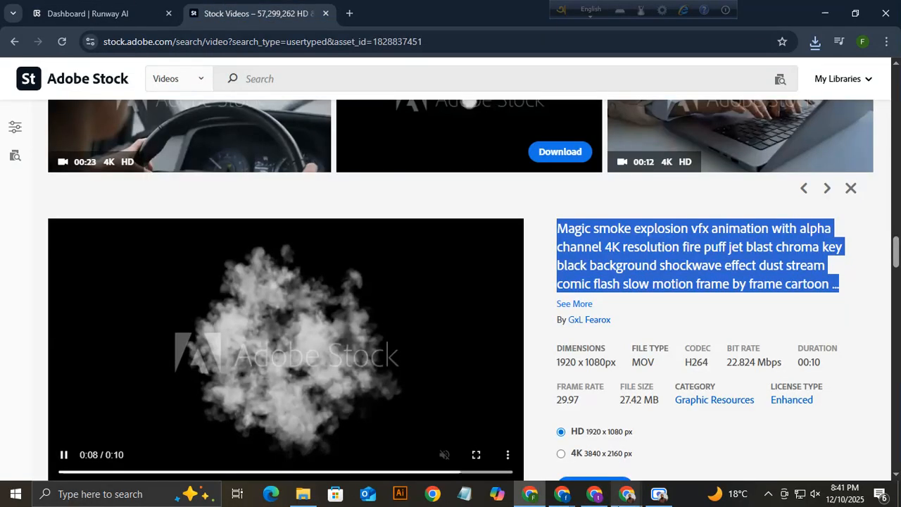
mouse_move(564, 500)
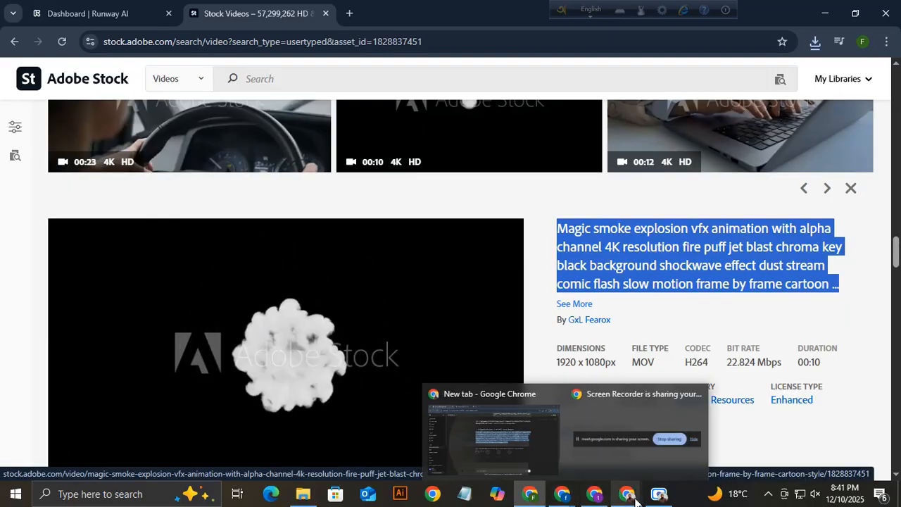